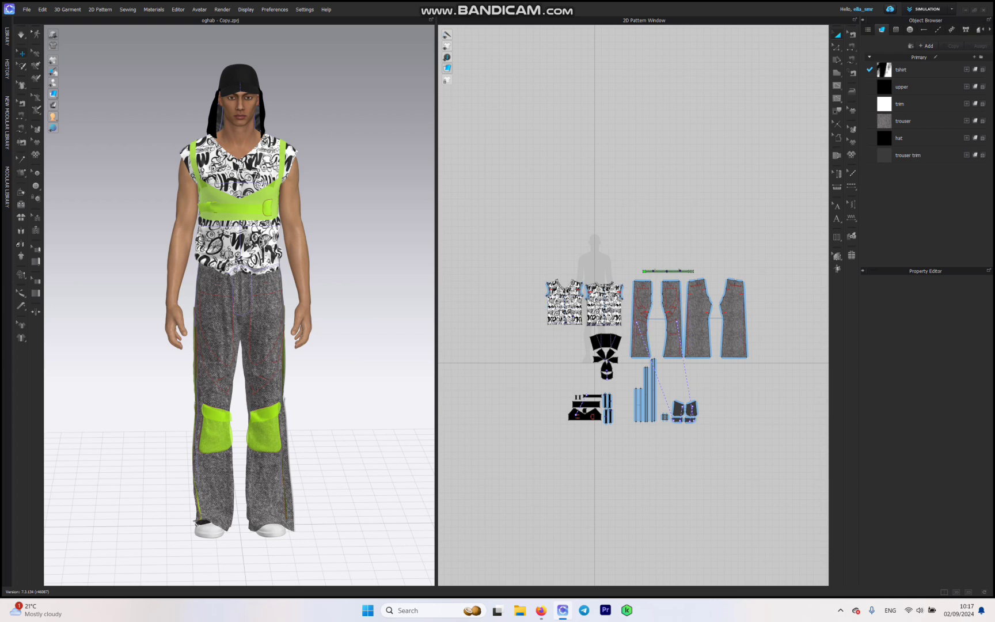
- Freeze all the garment's pattern pieces in the 2D window and unfreeze them again
left_click_drag(527, 234, 788, 459)
right_click(696, 335)
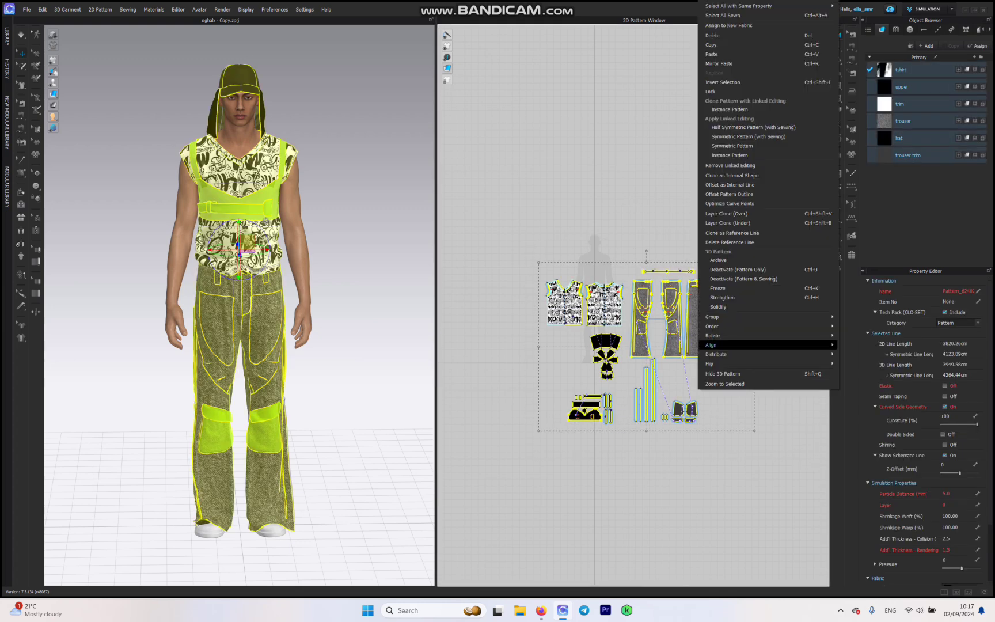
left_click(720, 287)
right_click(700, 382)
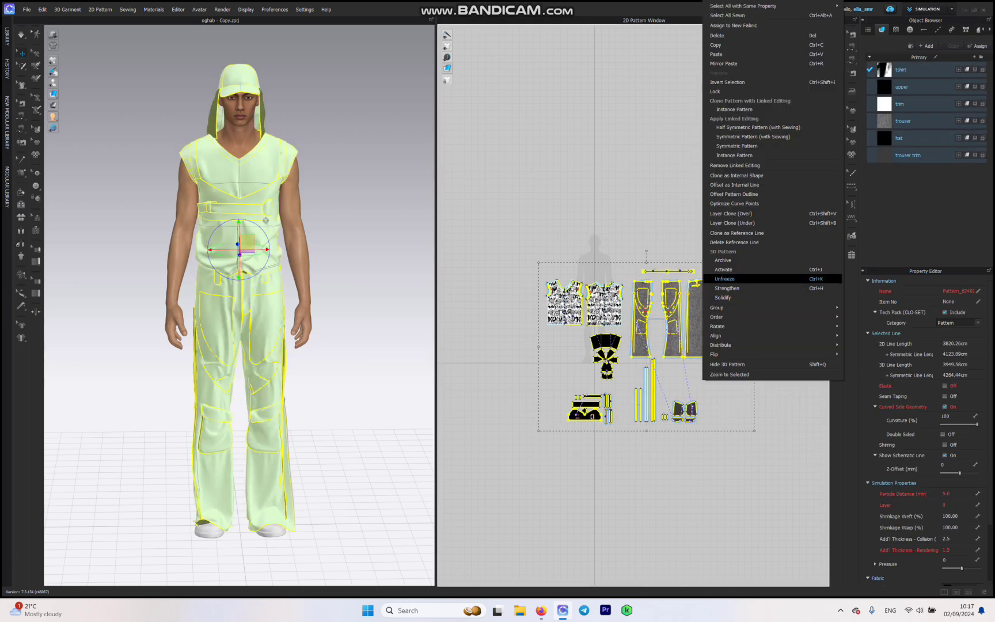
left_click(765, 279)
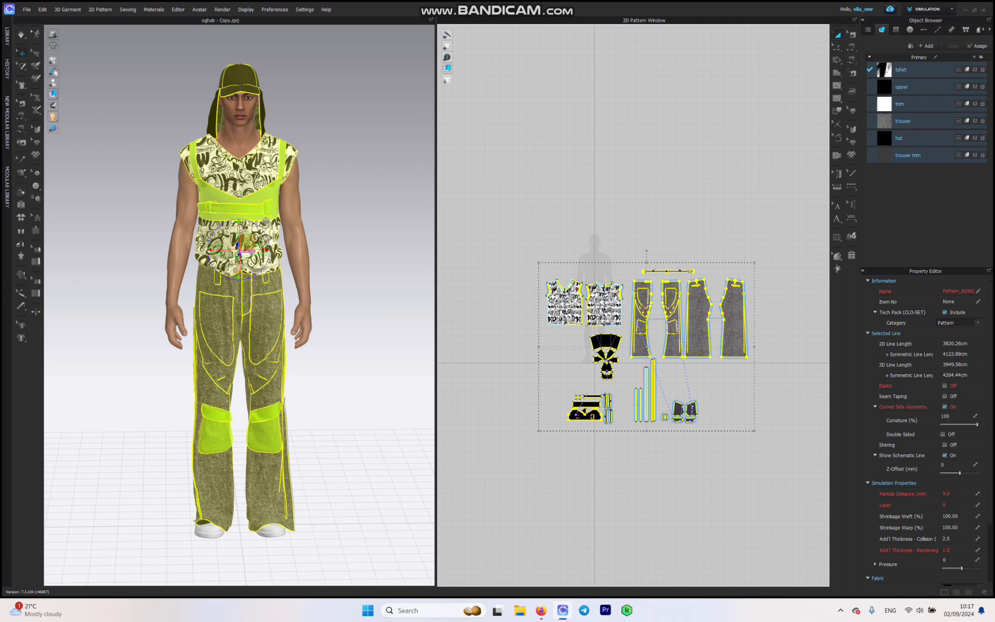
key("Escape")
key("ctrl+a")
key("Escape")
- Switch to the UV Editor workspace and reposition the T-shirt's back piece within the first UV tile
left_click(927, 8)
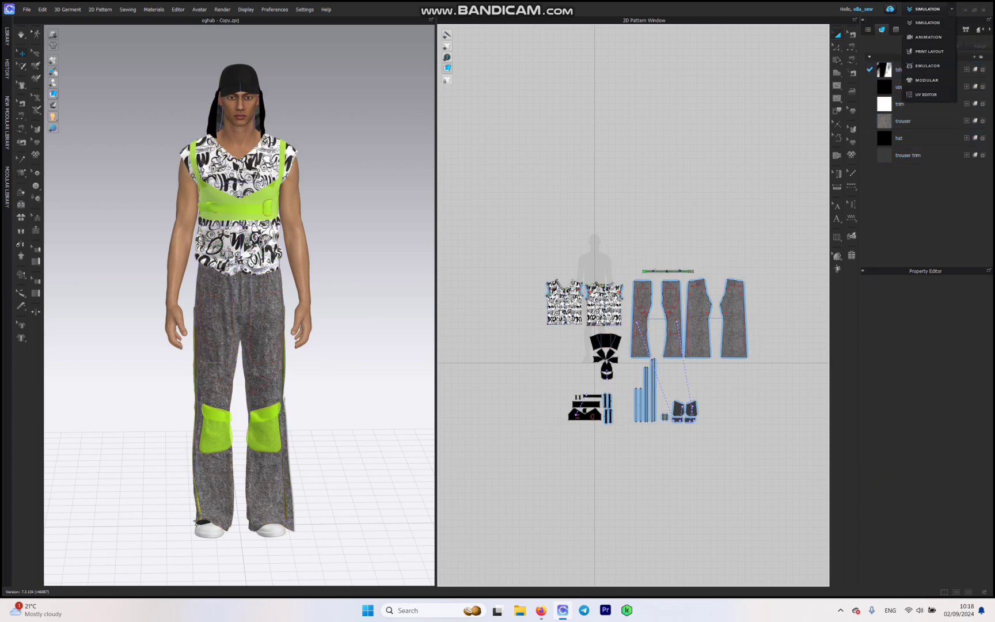
left_click(926, 94)
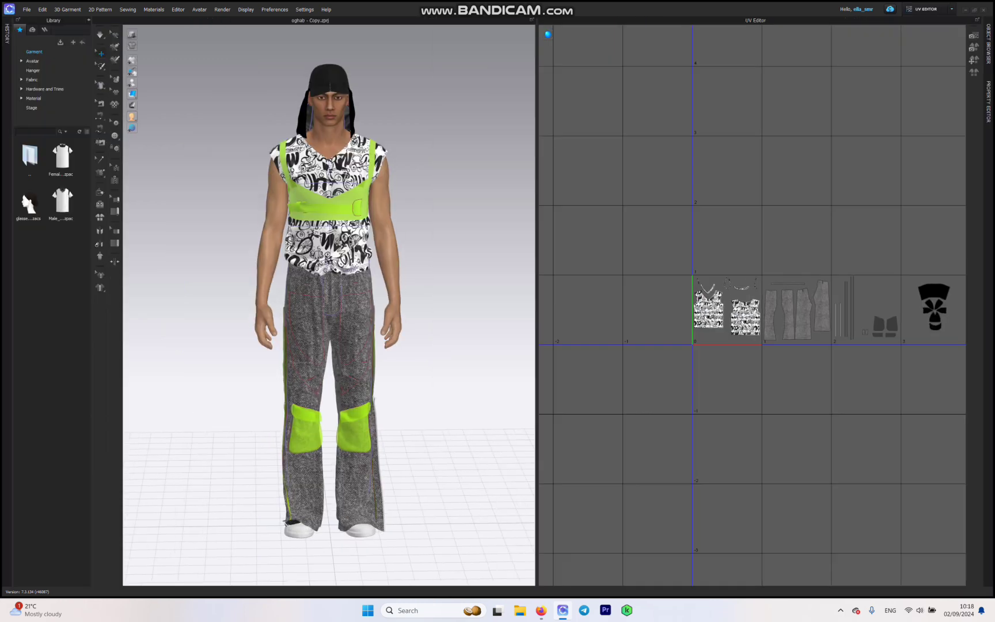
middle_click_drag(806, 368, 701, 333)
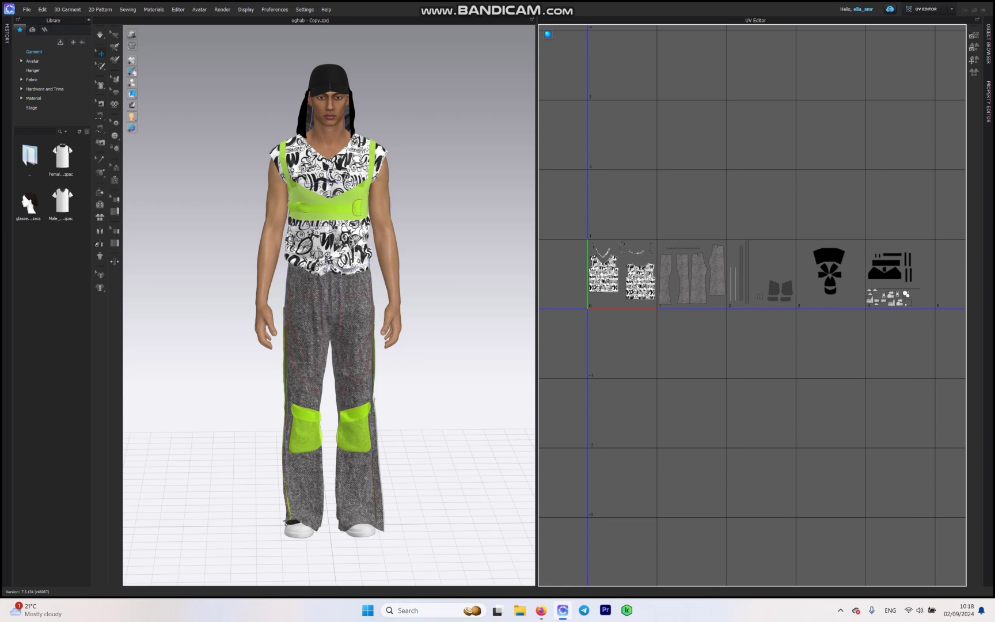
scroll(651, 273, "down", 2)
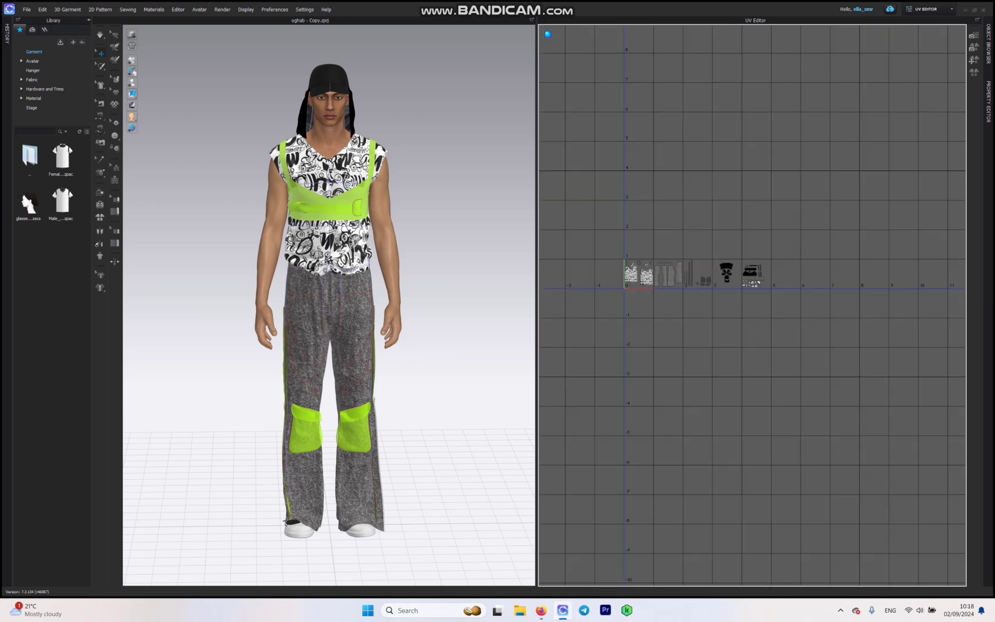
scroll(651, 273, "up", 5)
left_click_drag(629, 286, 644, 276)
left_click_drag(636, 284, 649, 383)
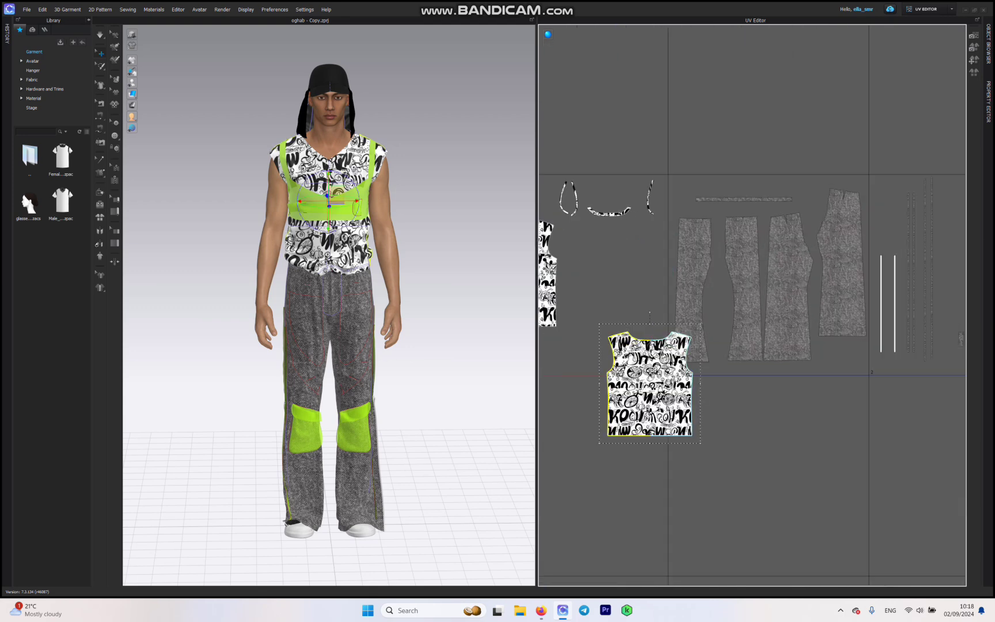
left_click_drag(670, 430, 629, 327)
scroll(629, 327, "down", 4)
scroll(752, 305, "down", 2)
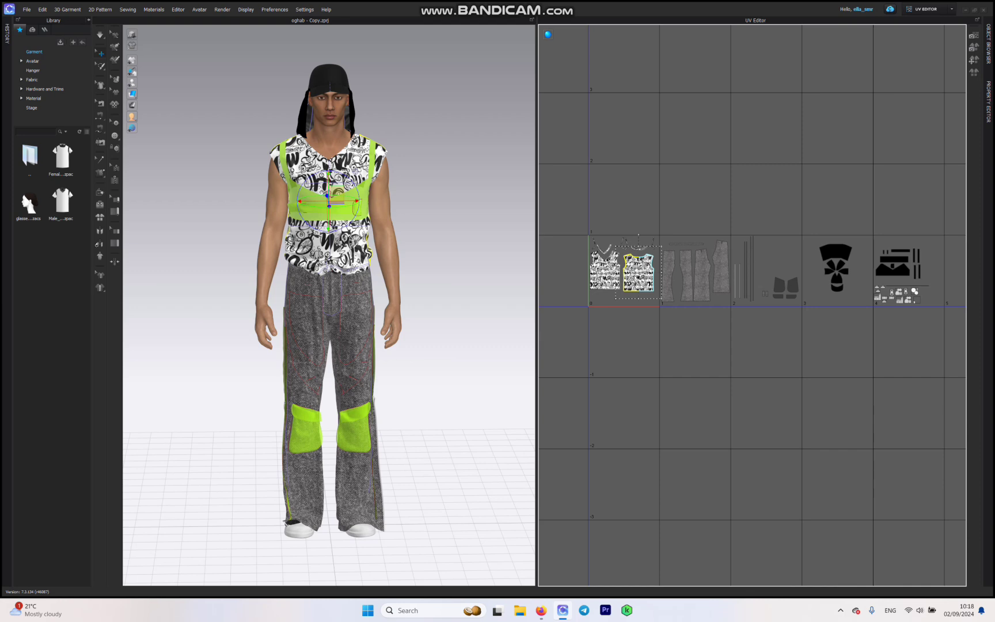
- Reset the garment's UV layout to the 2D arrangement
right_click(643, 188)
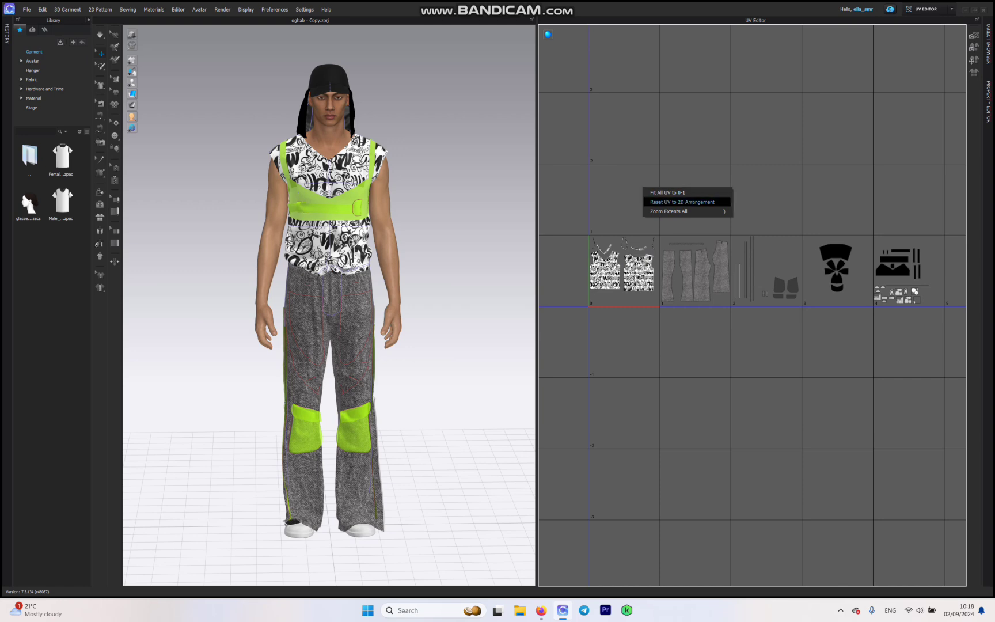
right_click(614, 174)
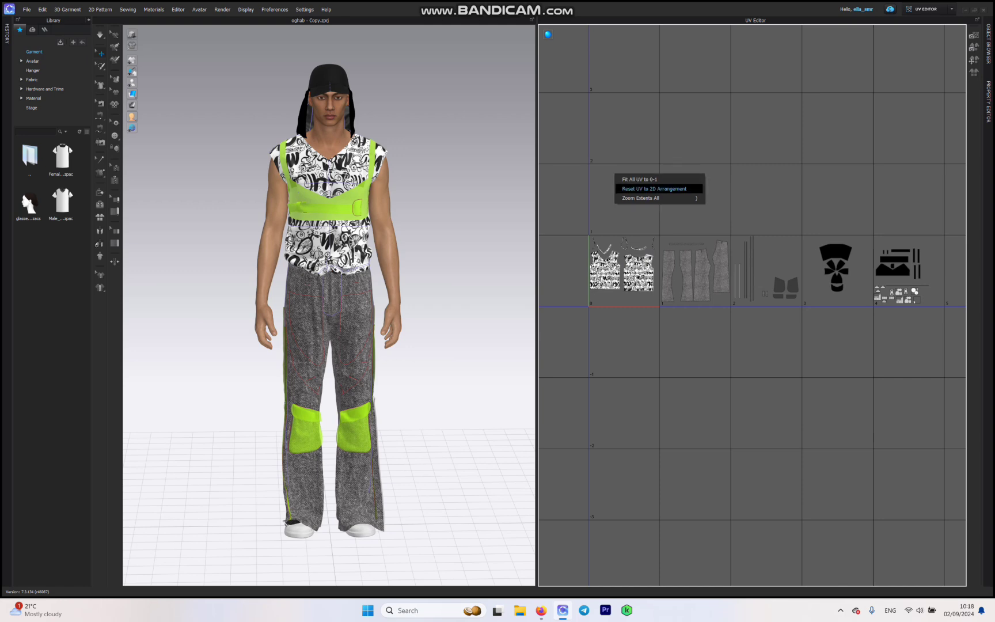
left_click(654, 189)
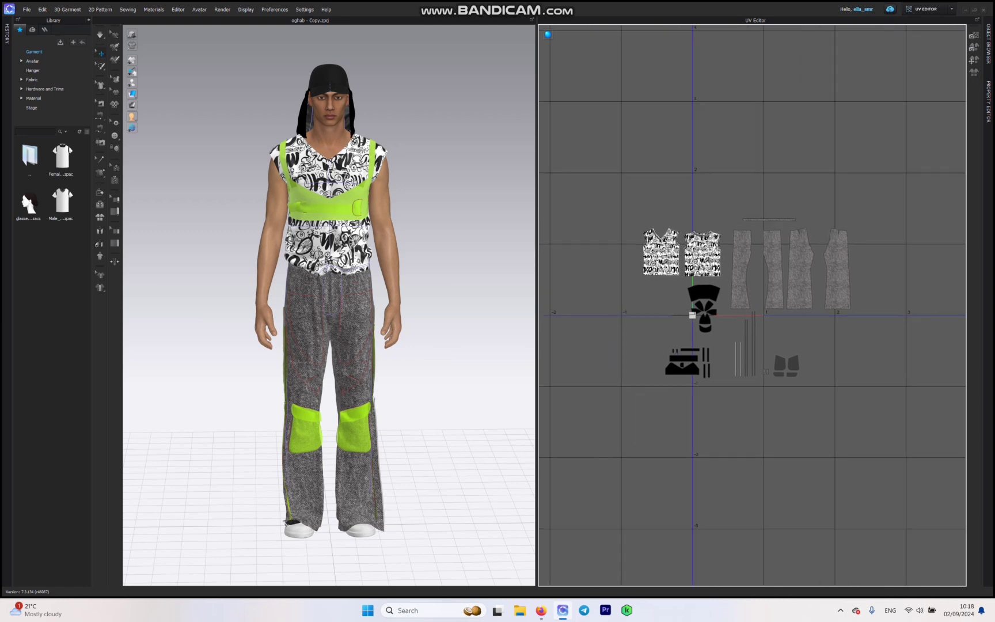
- Try shifting the two outer trouser pieces up in the UV layout, and undo both moves and the UV reset
left_click_drag(836, 269, 878, 219)
left_click_drag(800, 268, 840, 209)
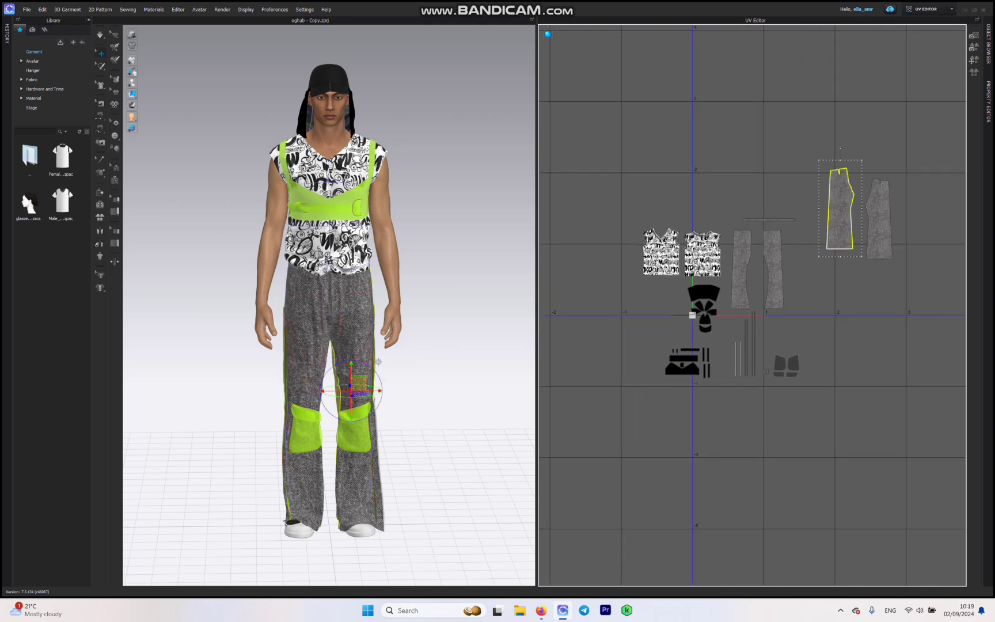
key("ctrl+z")
key("ctrl+z")
key("ctrl+z")
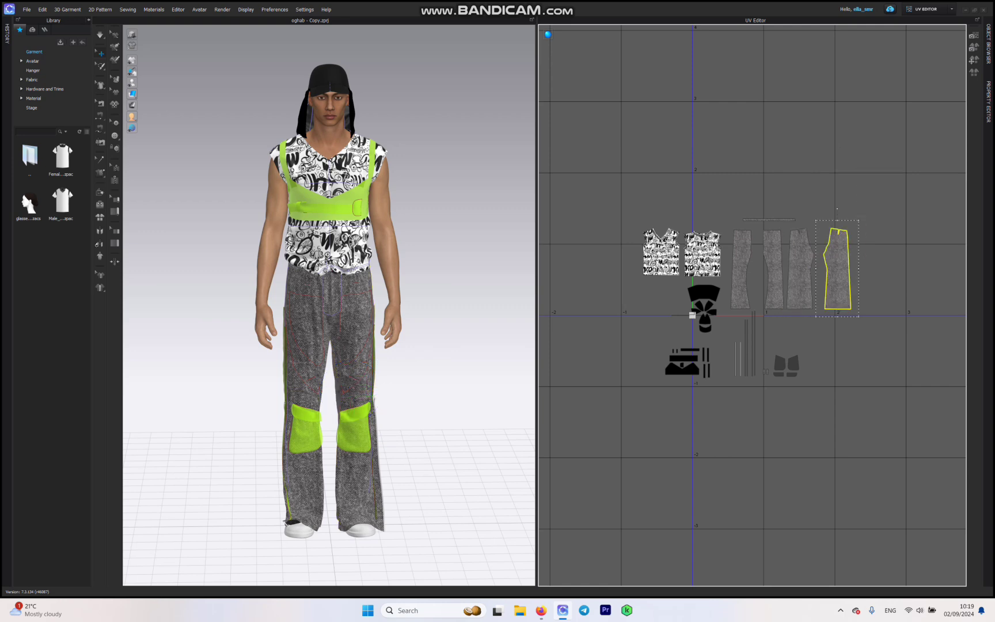
- Switch to the Animation workspace and accept the simulation quality notice
left_click(928, 9)
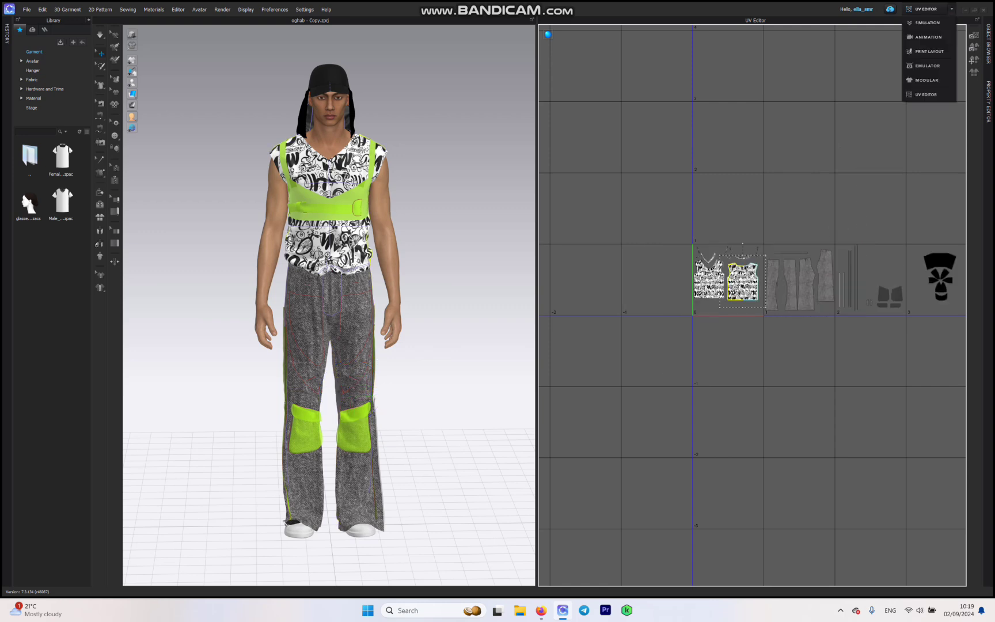
left_click(928, 37)
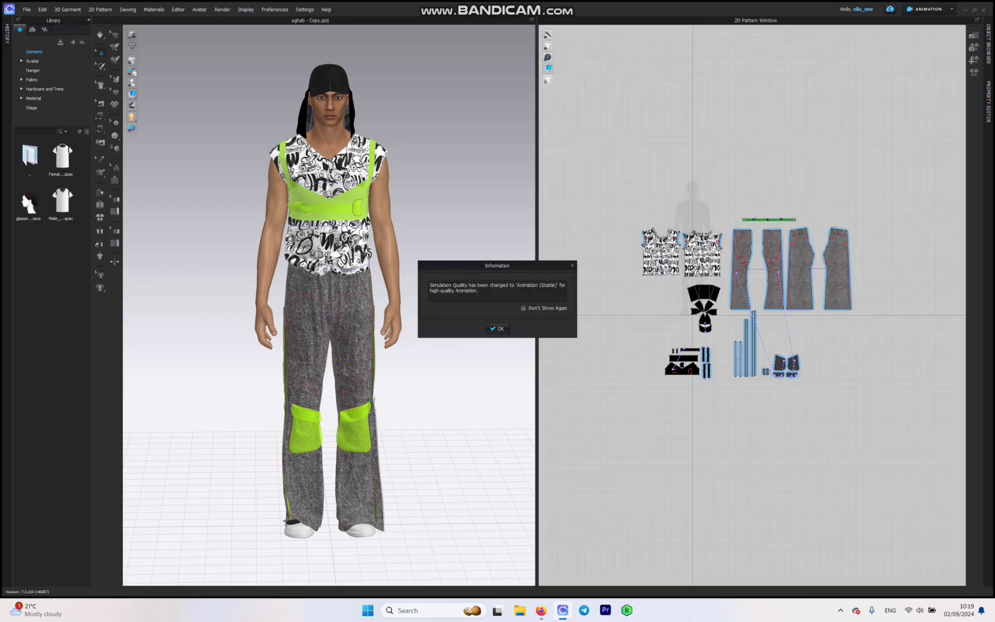
left_click(497, 328)
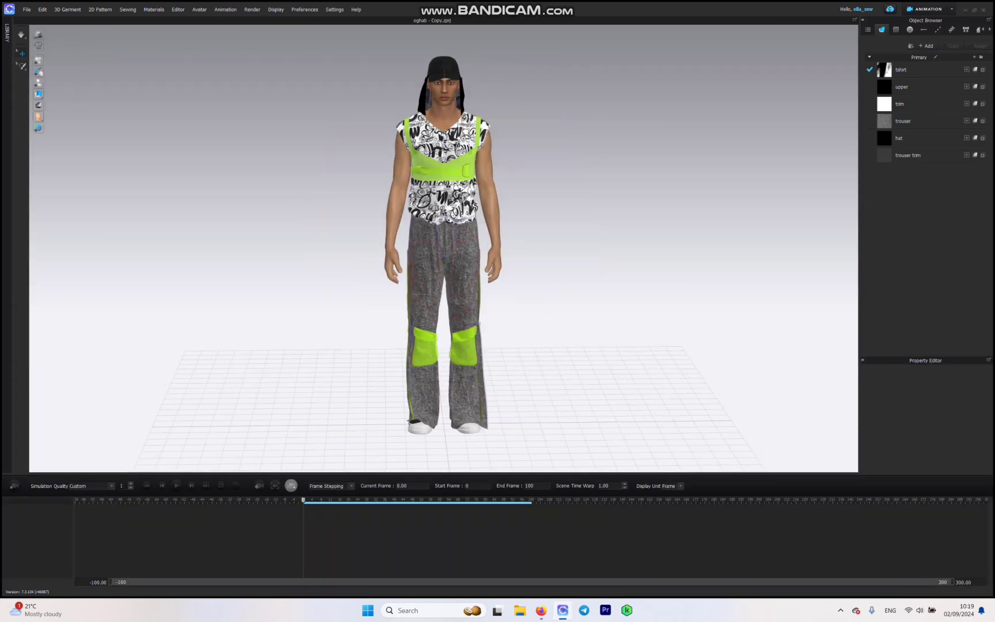
- Load the M_1P_Walk_001.mtn motion from the avatar library, moving avatar and garment to the start position with a 36-frame transition
double_click(21, 60)
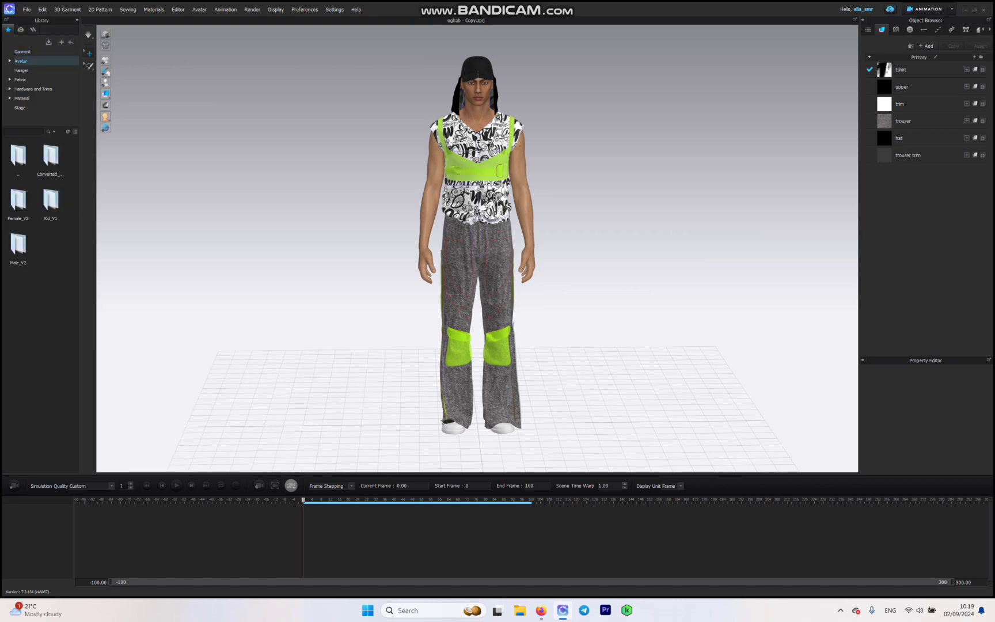
double_click(18, 245)
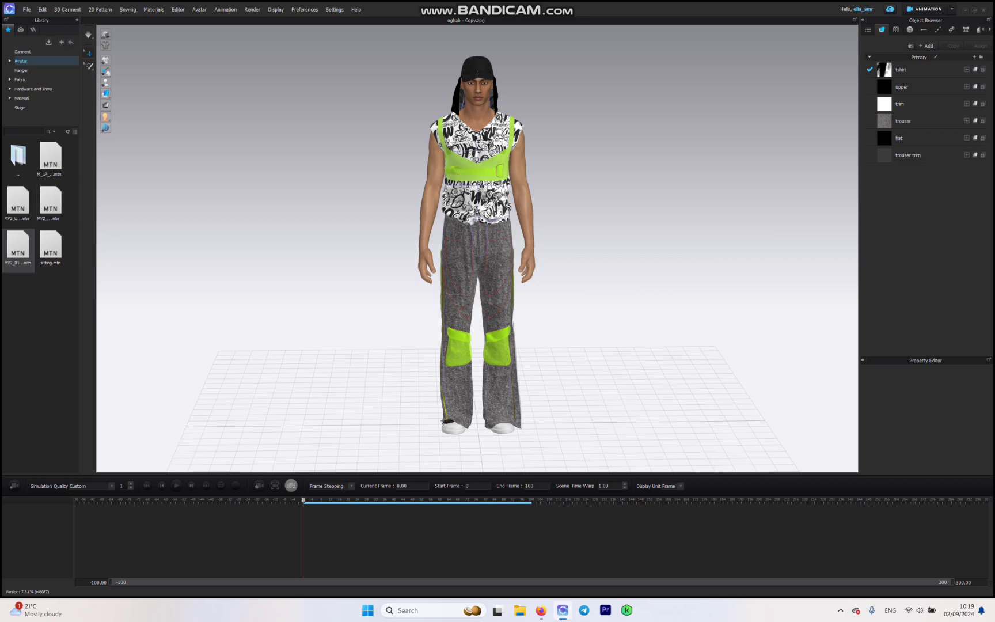
double_click(50, 159)
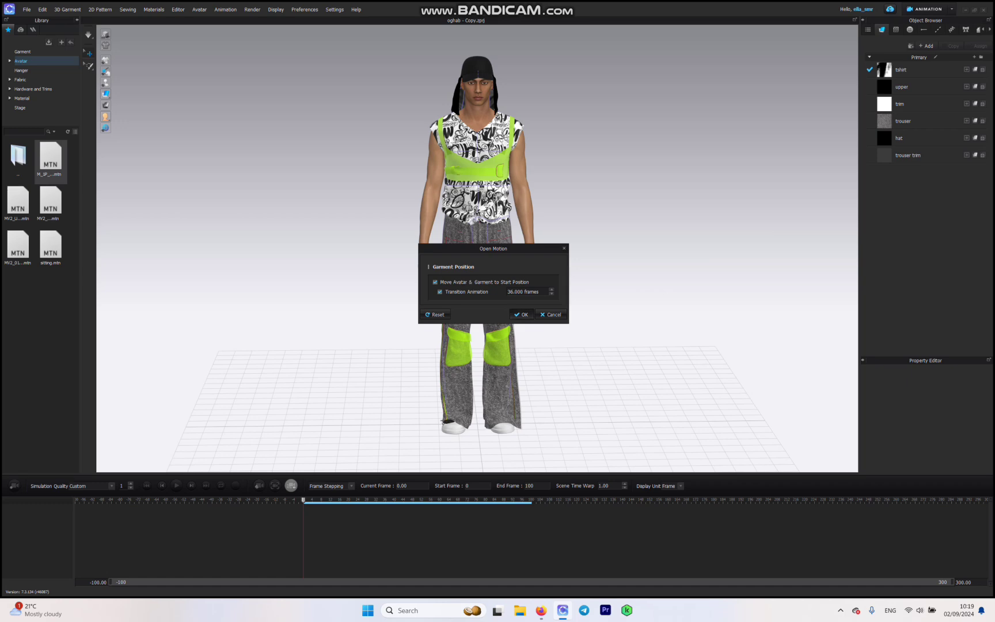
left_click(521, 314)
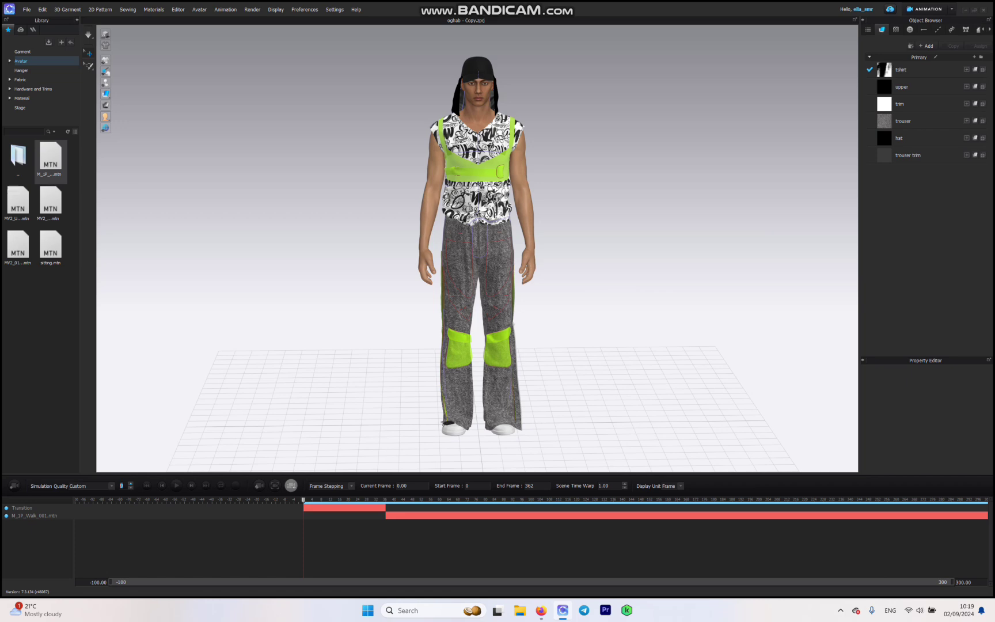
- Set the value beside the Custom simulation quality to 10 and record the garment animation
type("10")
left_click(13, 485)
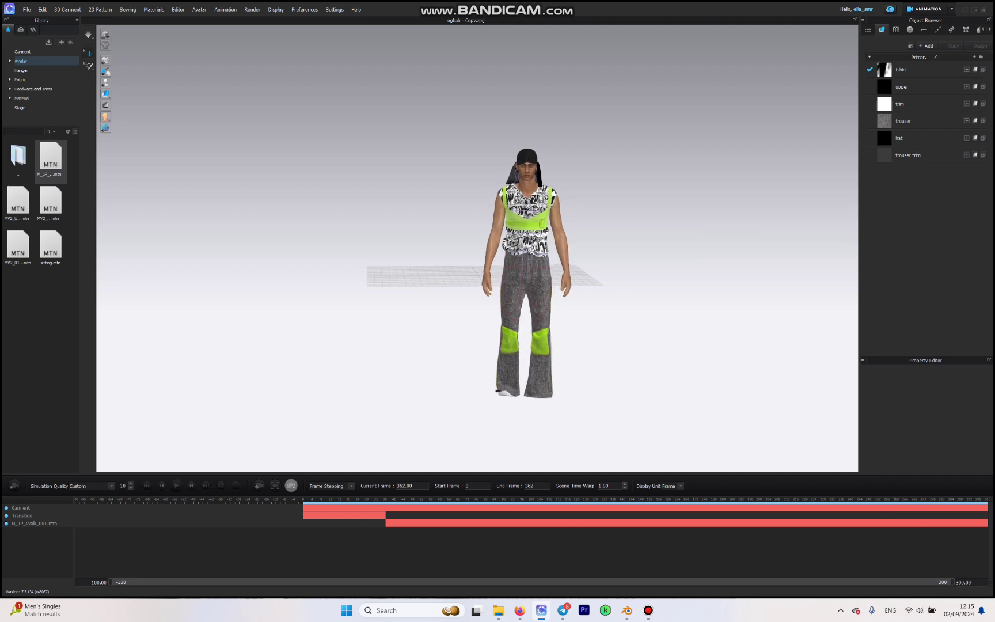
- Export the animation as Alembic (OGAWA), replacing with avatar.abc in the youtube tutorial folder, with the garment set to Thick
left_click(27, 9)
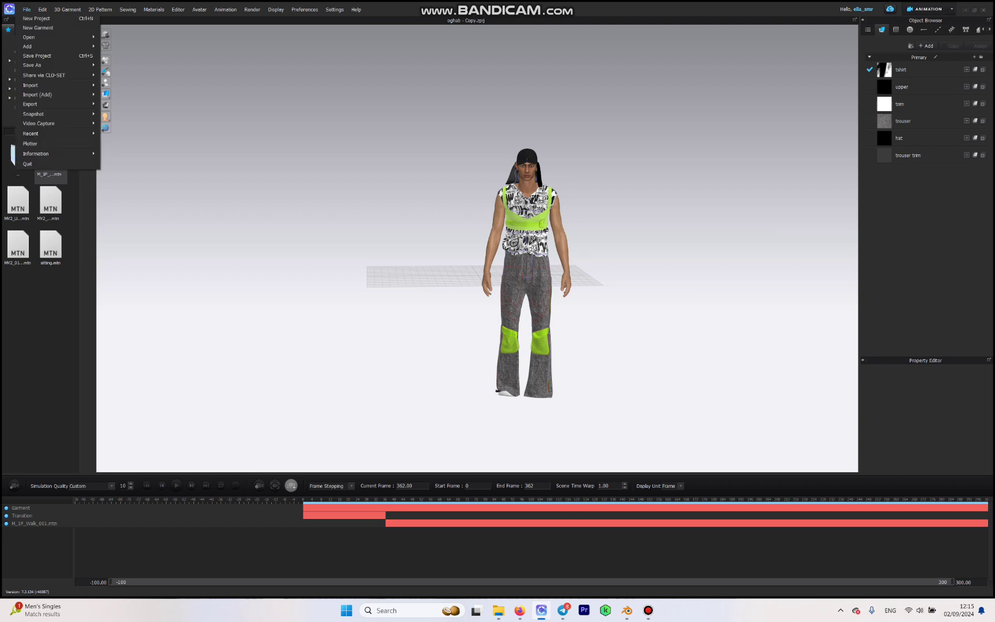
mouse_move(35, 104)
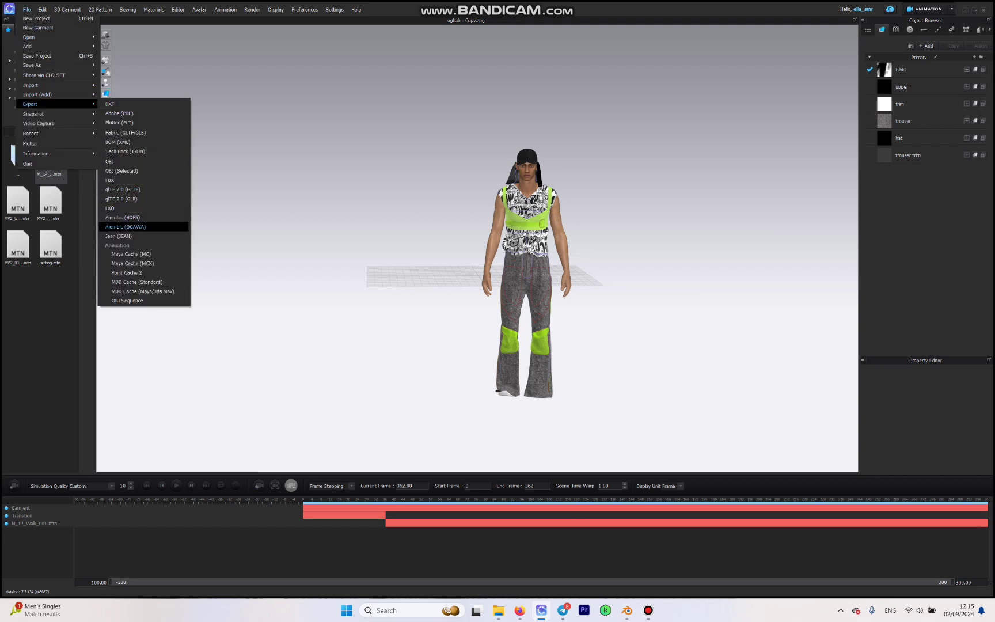
left_click(125, 226)
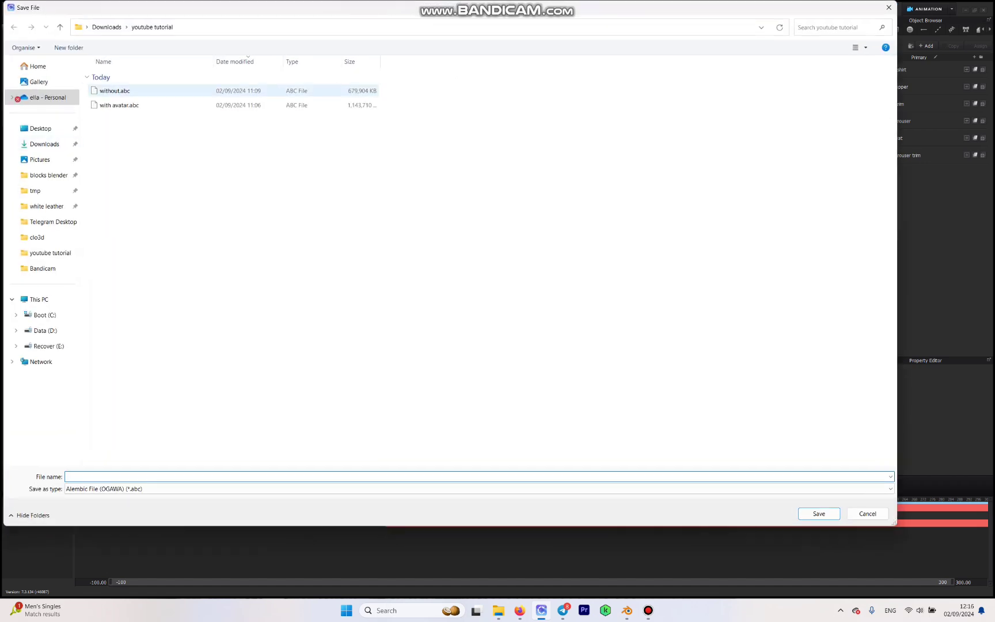
left_click(120, 105)
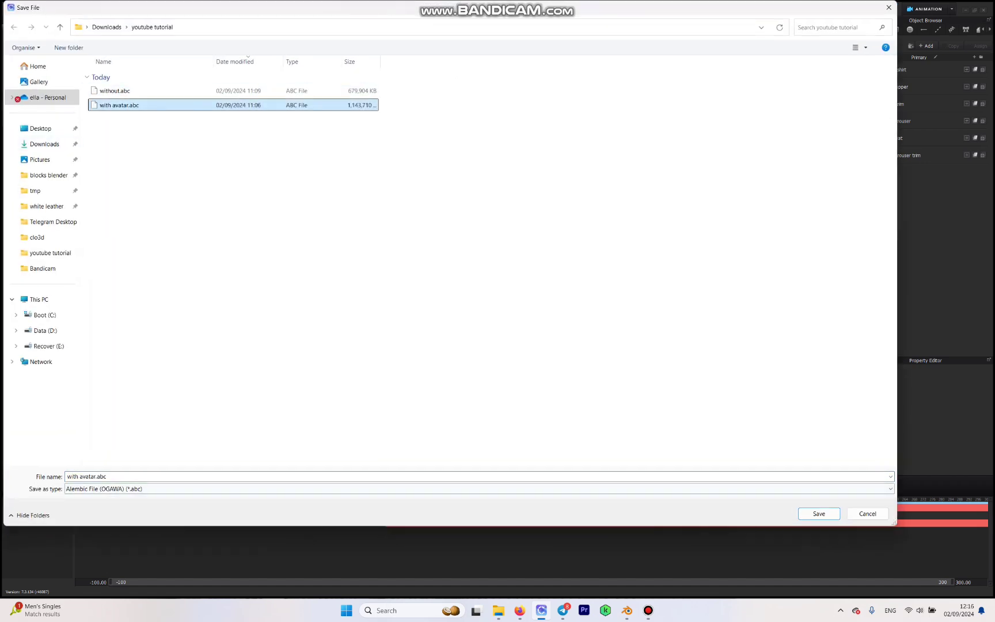
left_click(819, 513)
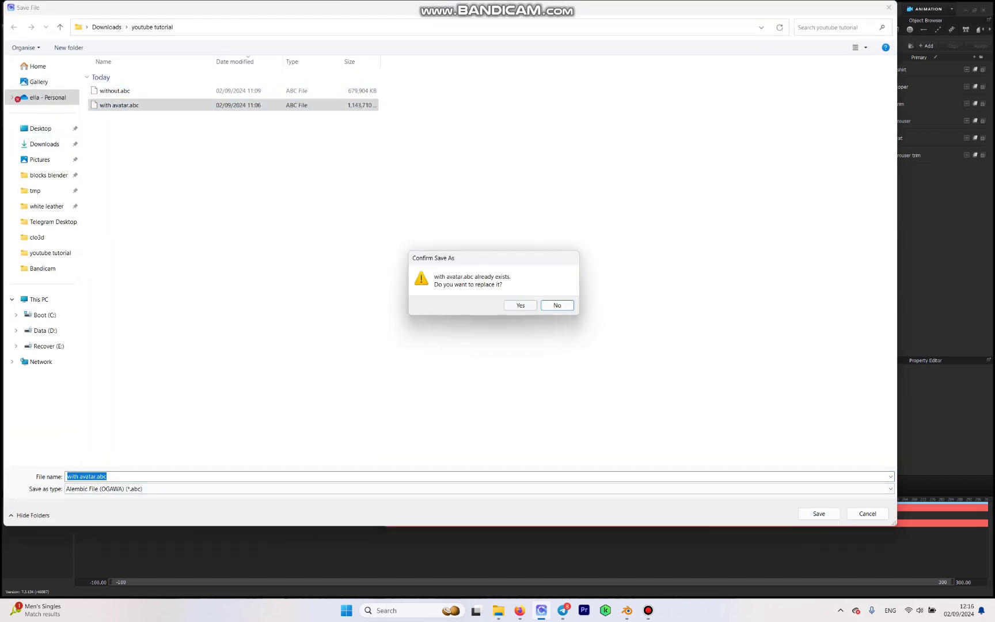
left_click(512, 301)
left_click_drag(499, 177, 359, 127)
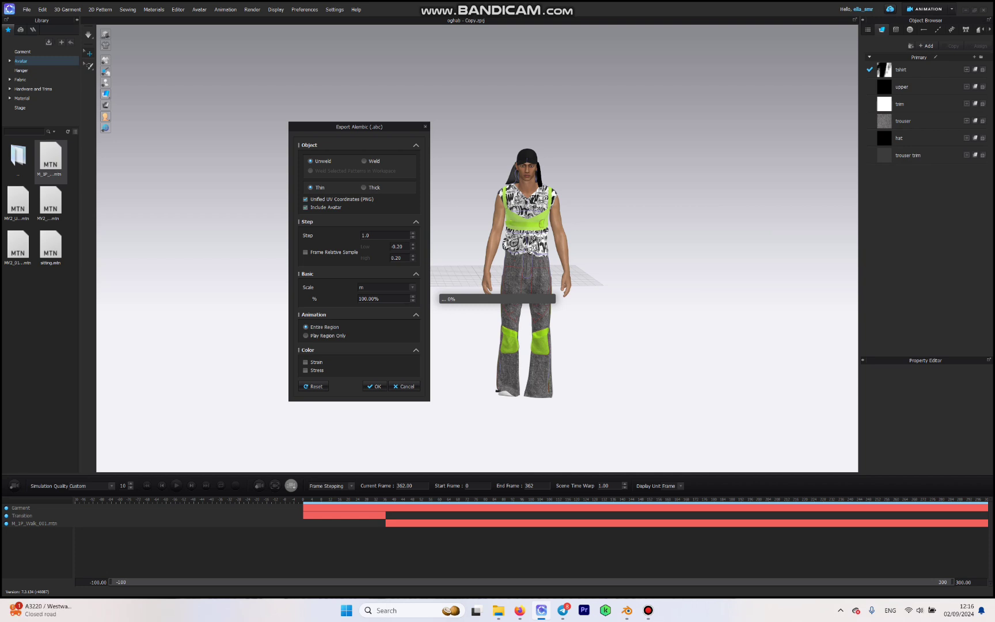
left_click(363, 187)
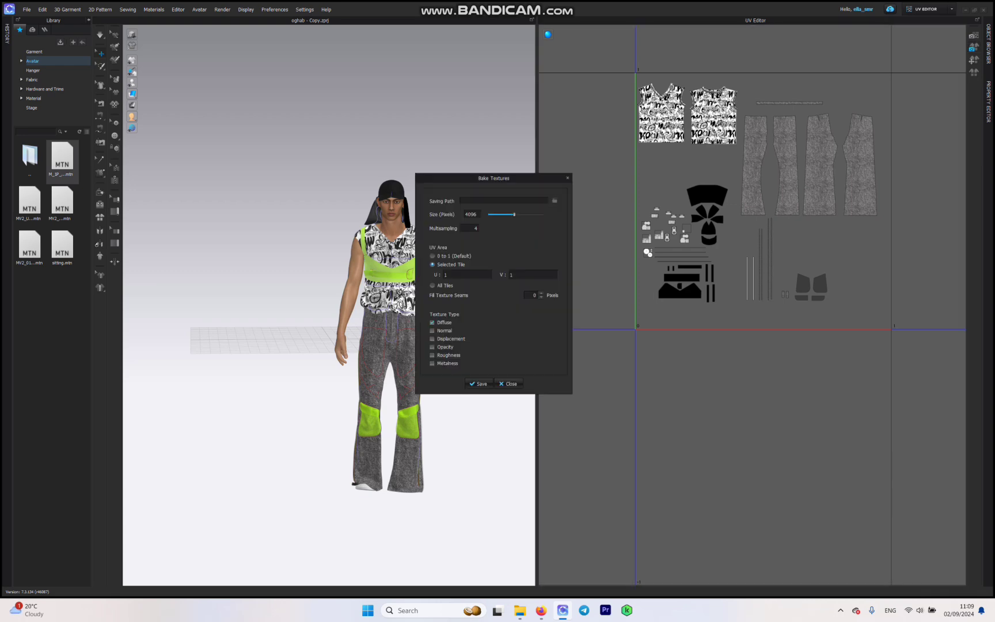
- Bake the selected UV tile's diffuse texture at 4096 pixels to subscribe.png in the youtube tutorial folder, and close the bake dialog
key("Return")
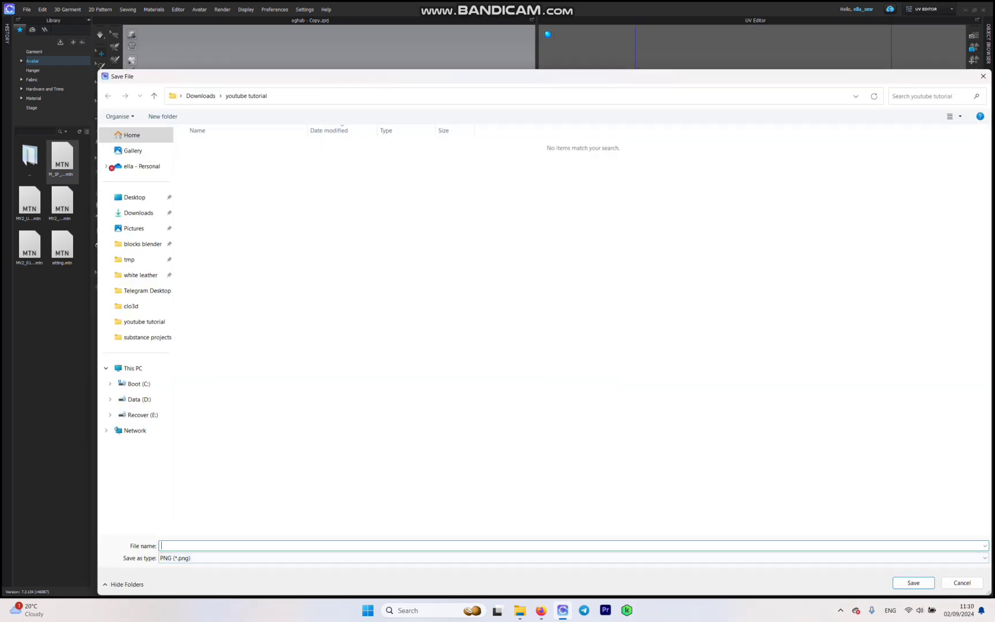
type("subscribe")
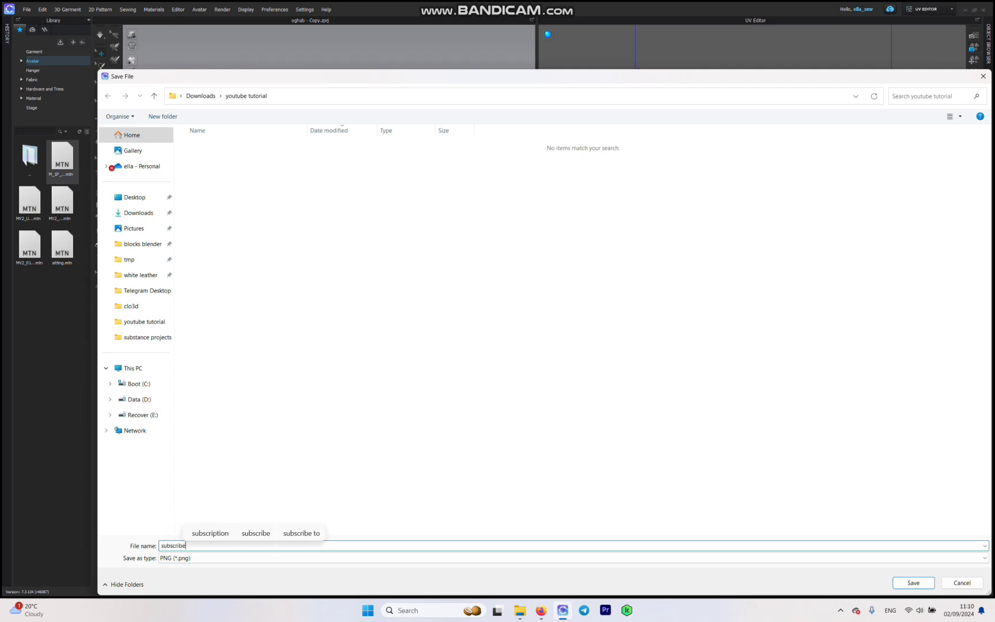
key("Return")
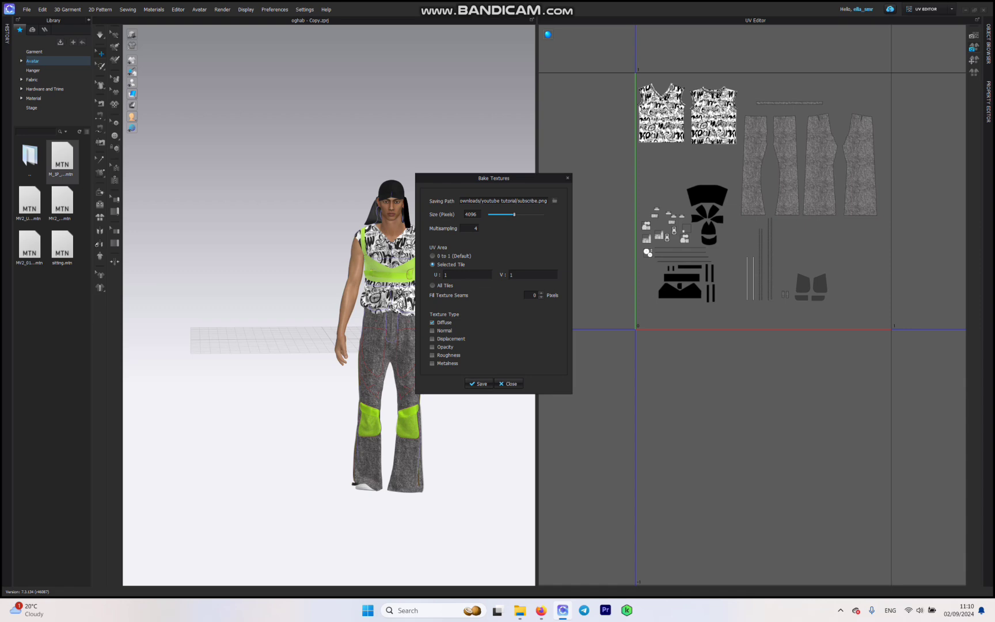
left_click(479, 383)
left_click(508, 384)
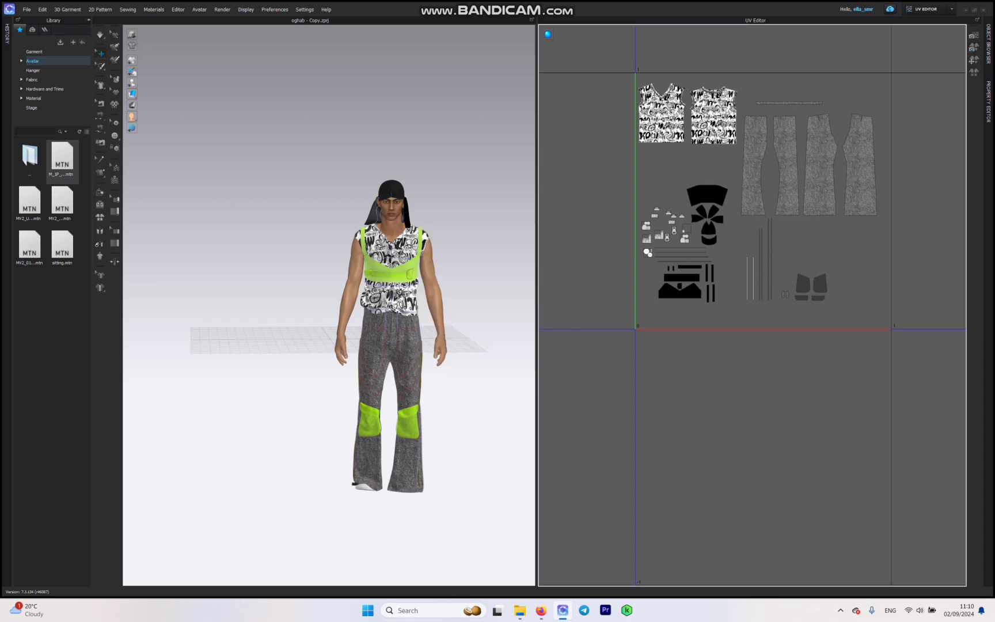
- Open Blender 4.1 with a new general scene
left_click(414, 611)
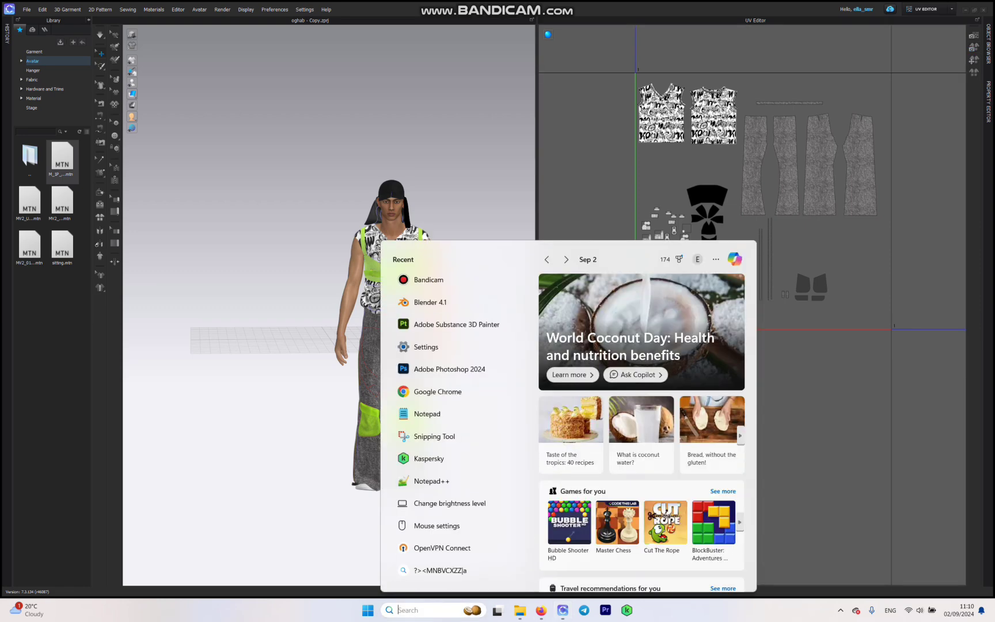
key("Escape")
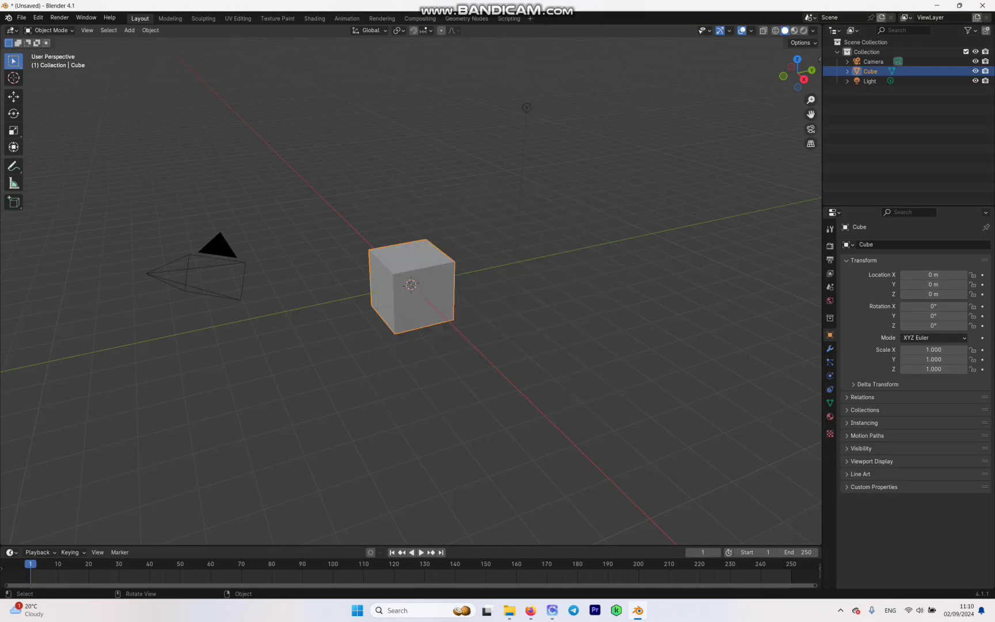
- Delete the default cube and import with avatar.abc as Alembic from the youtube tutorial folder
key("Delete")
left_click(21, 17)
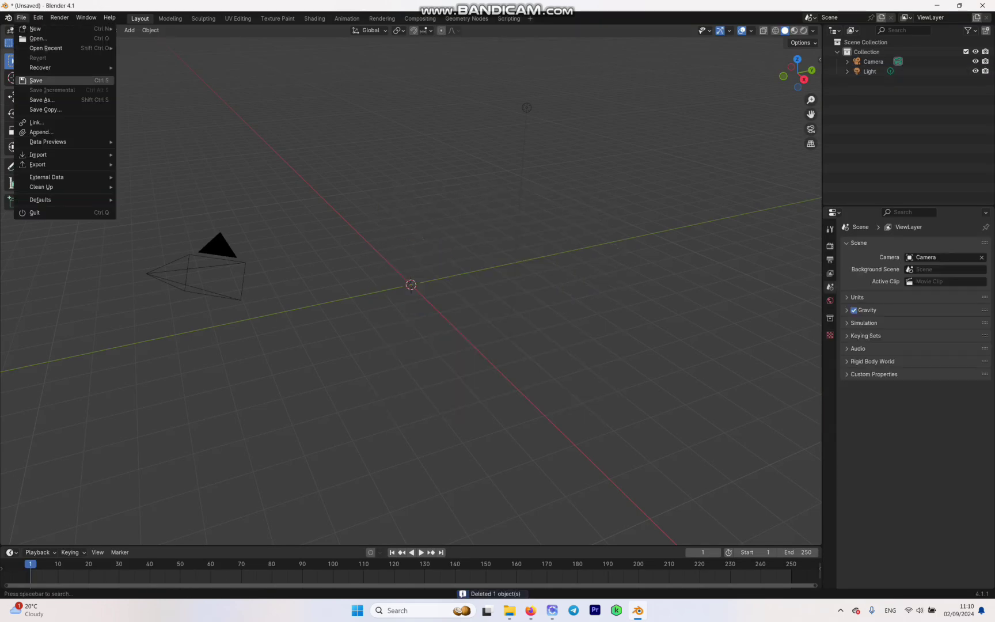
mouse_move(38, 154)
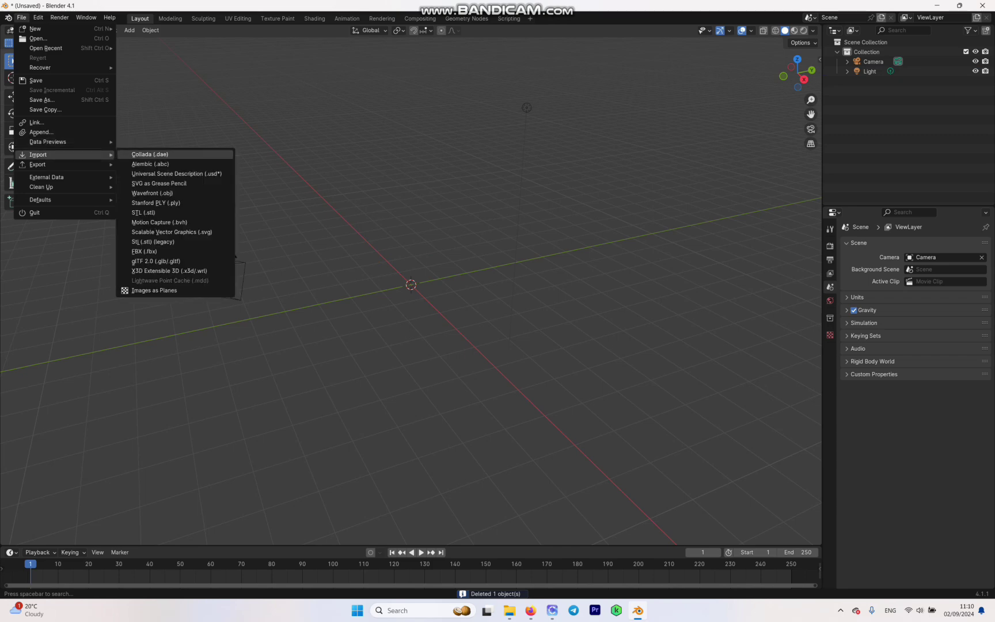
left_click(149, 164)
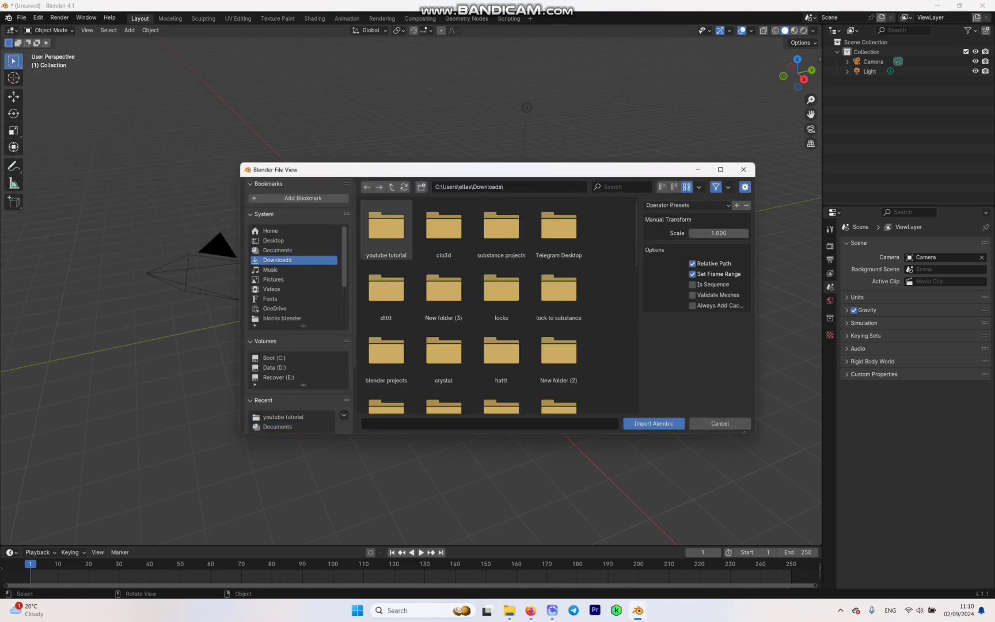
left_click(444, 228)
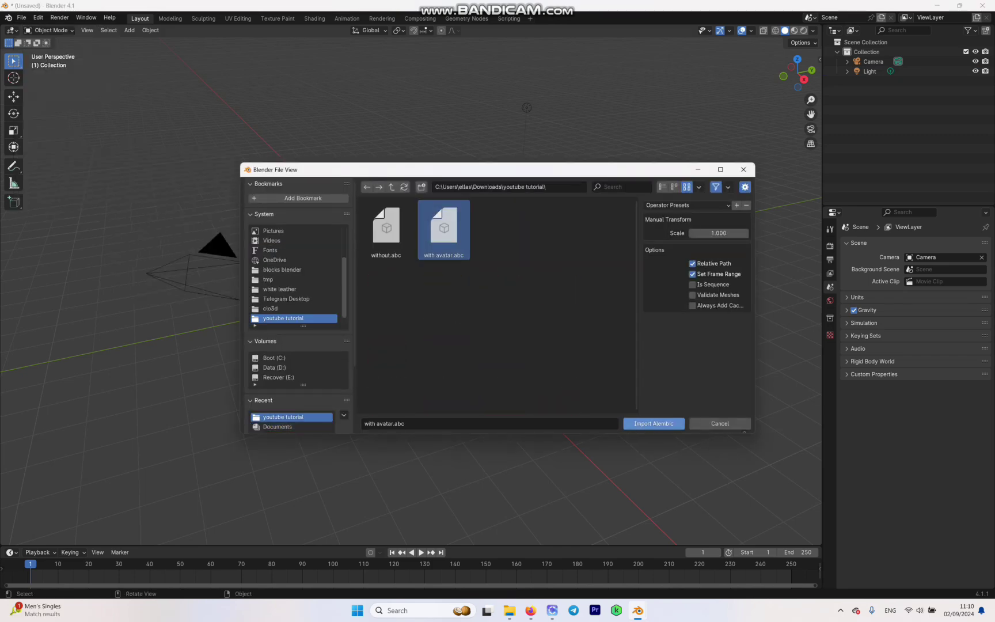
left_click(653, 423)
- Import the garment-only Alembic file without.abc from the youtube tutorial folder
middle_click_drag(409, 288, 503, 283)
left_click(21, 17)
mouse_move(38, 155)
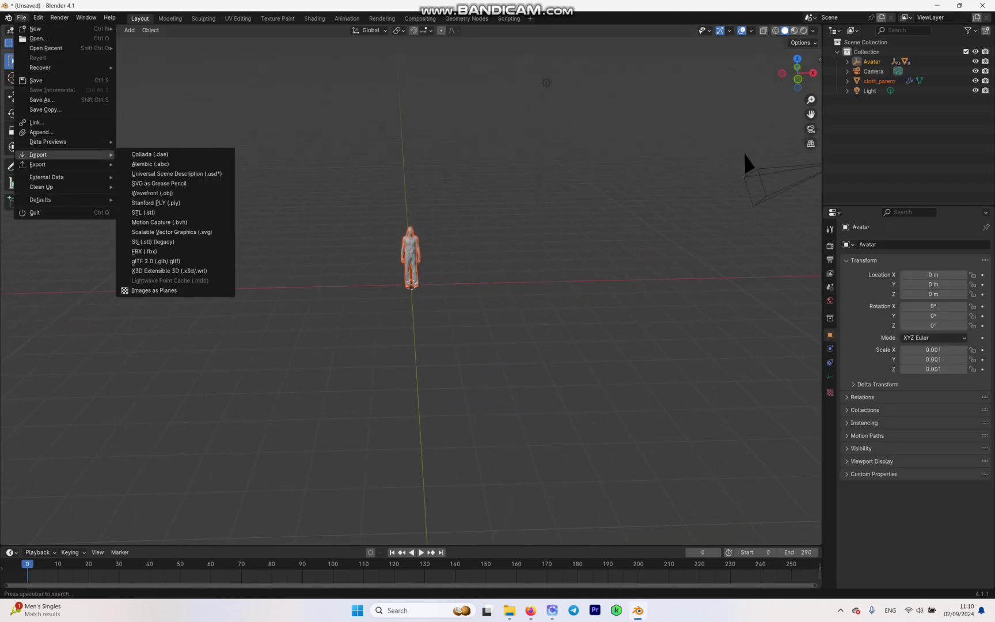
key("Up")
key("Up")
key("Up")
key("Up")
key("Up")
key("Up")
key("Up")
key("Up")
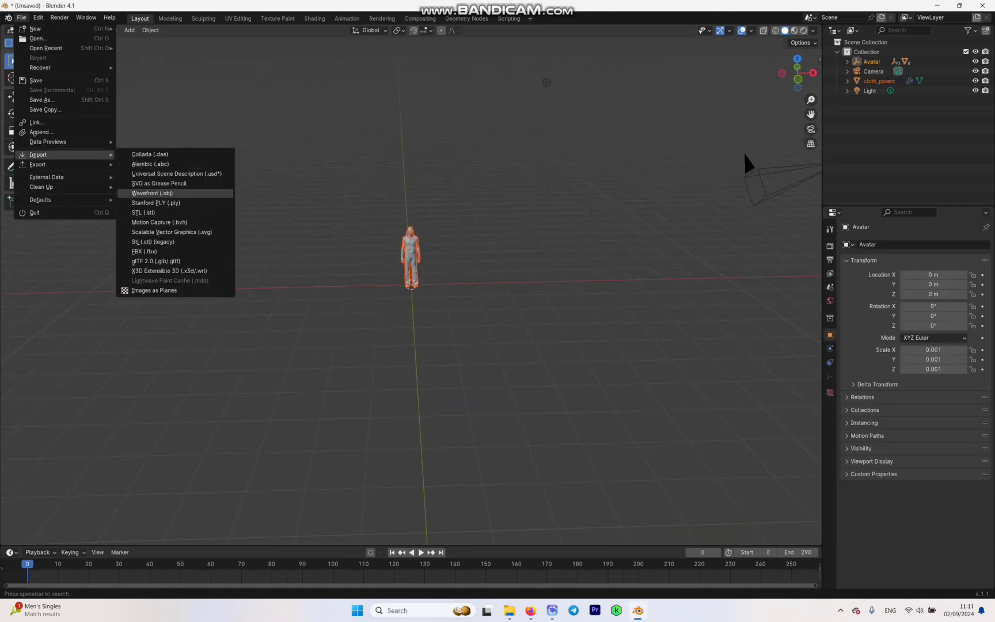
key("Return")
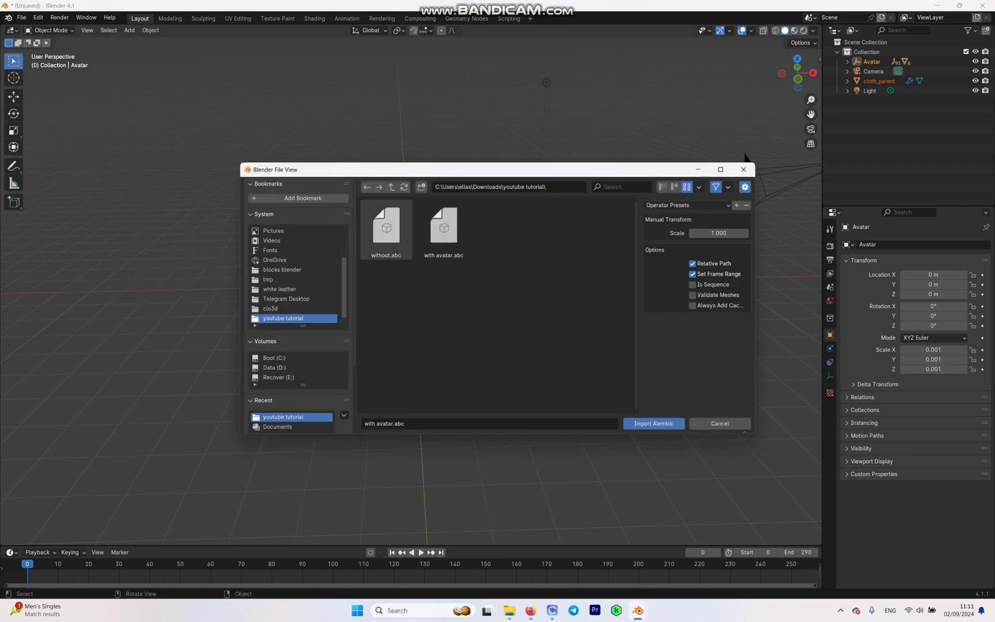
key("Return")
- Move the garment-only import along the X axis to about -1.06 m, beside the avatar
key("g")
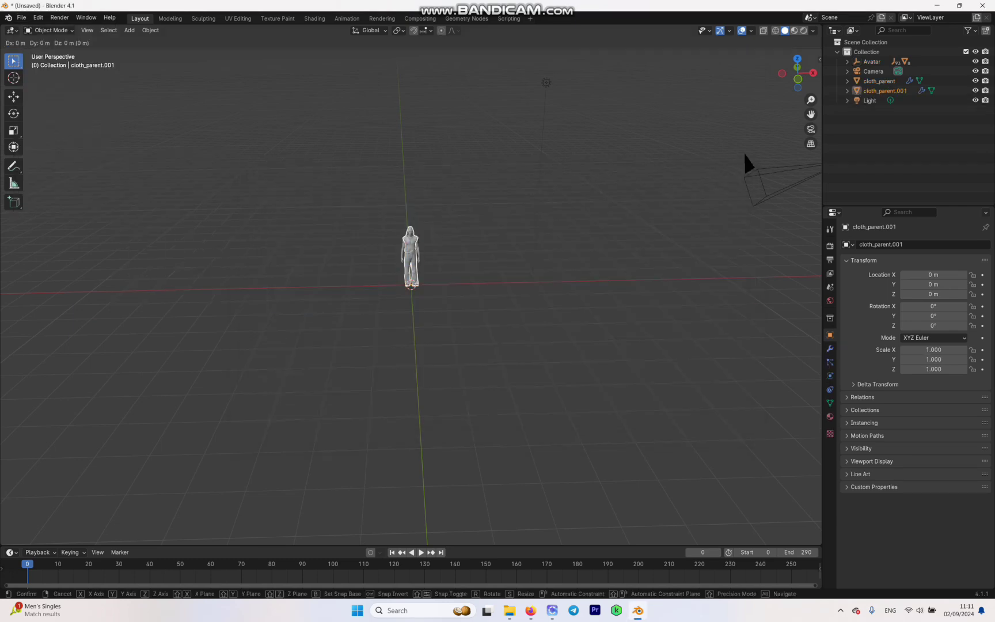
key("x")
key("Return")
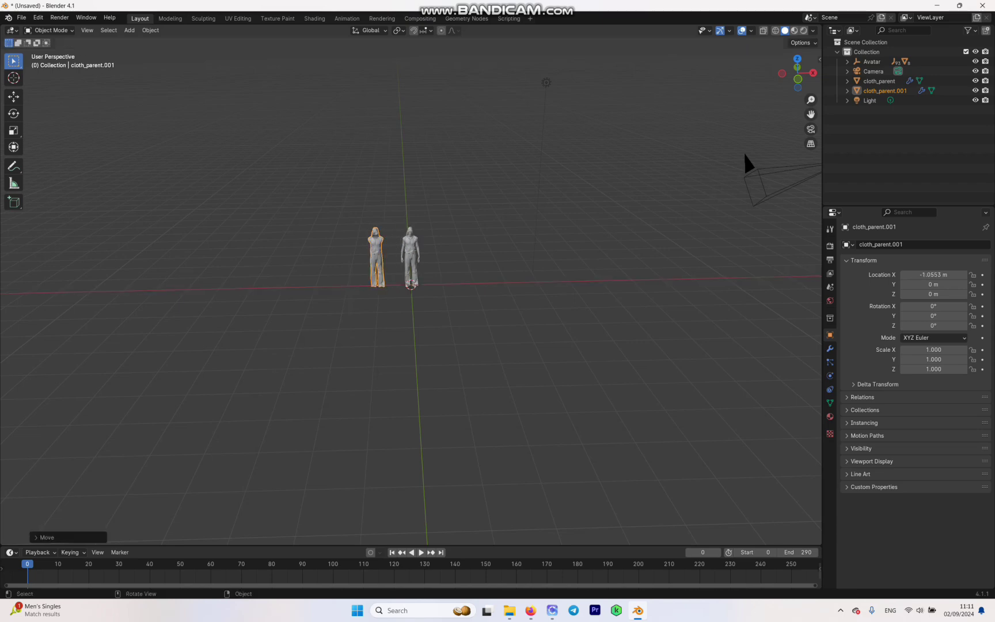
- Play the animation of both imports in front view and stop playback at frame 101
left_click_drag(811, 114, 958, 173)
scroll(410, 291, "up", 5)
middle_click_drag(410, 291, 384, 260)
key("grave")
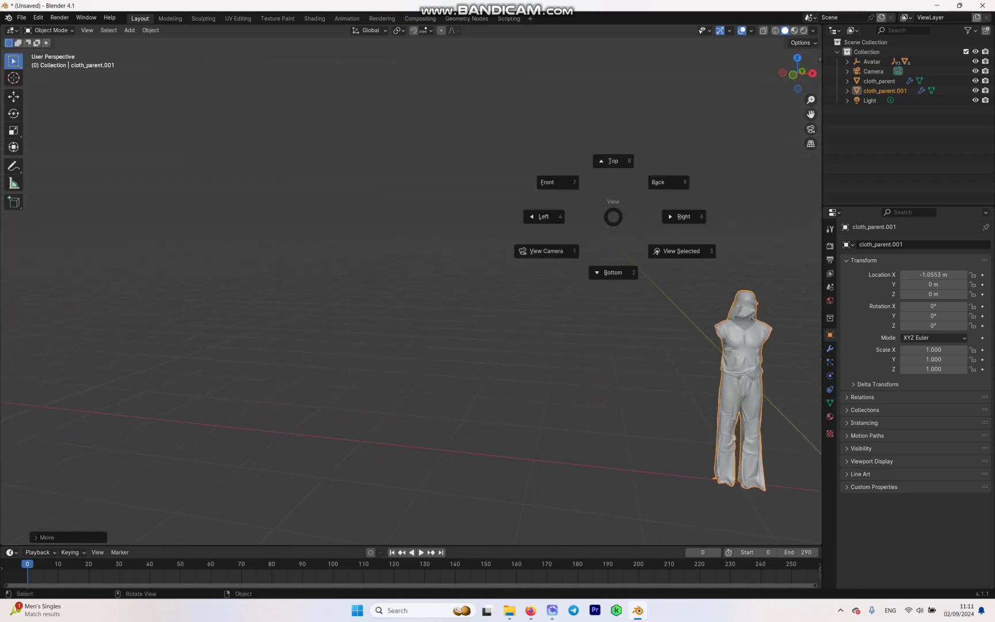
left_click(558, 183)
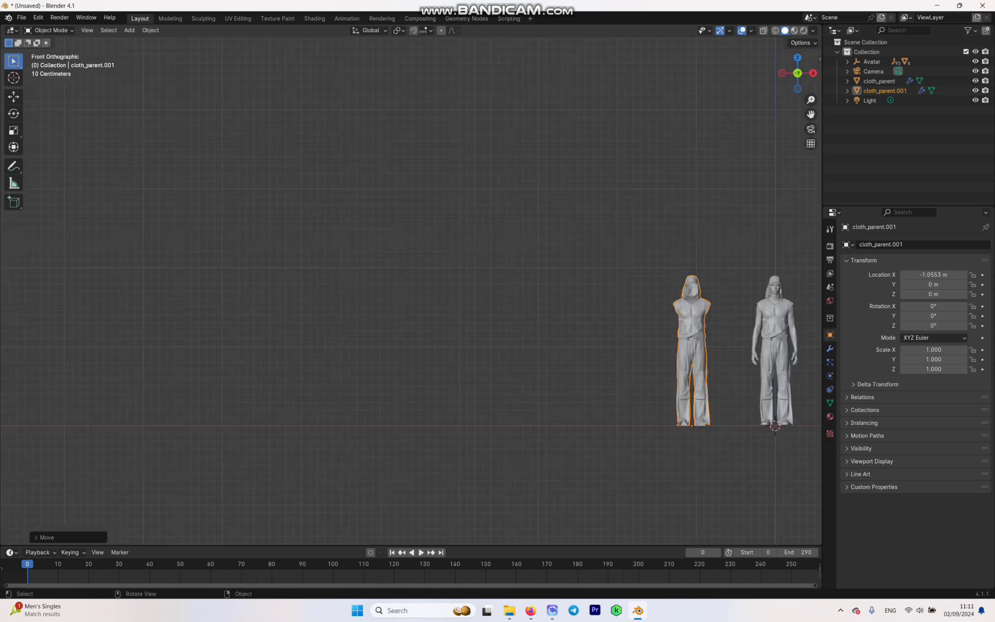
left_click_drag(810, 114, 586, 85)
scroll(411, 291, "up", 2)
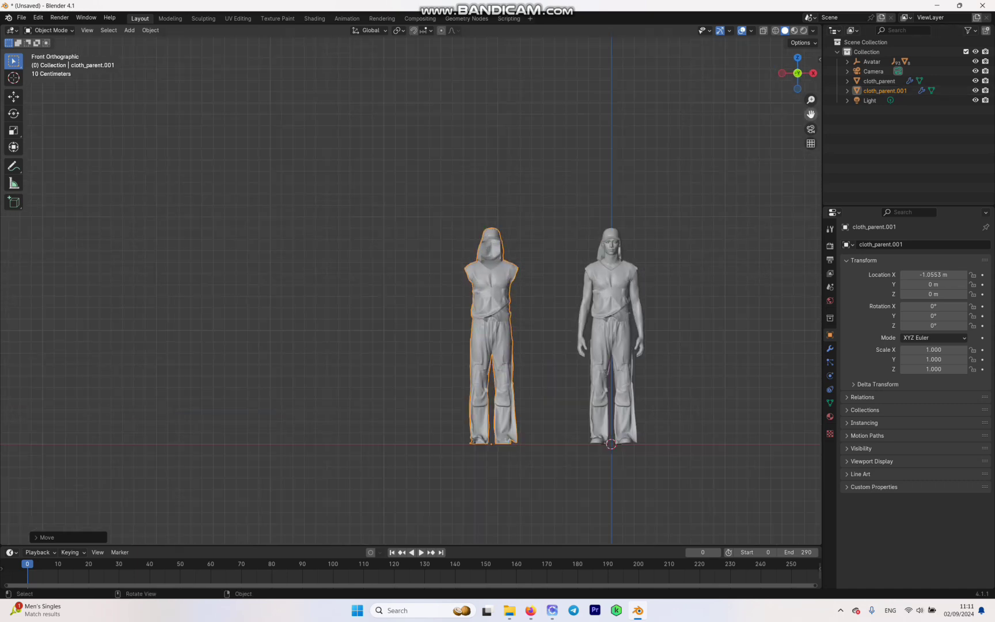
left_click_drag(811, 114, 731, 38)
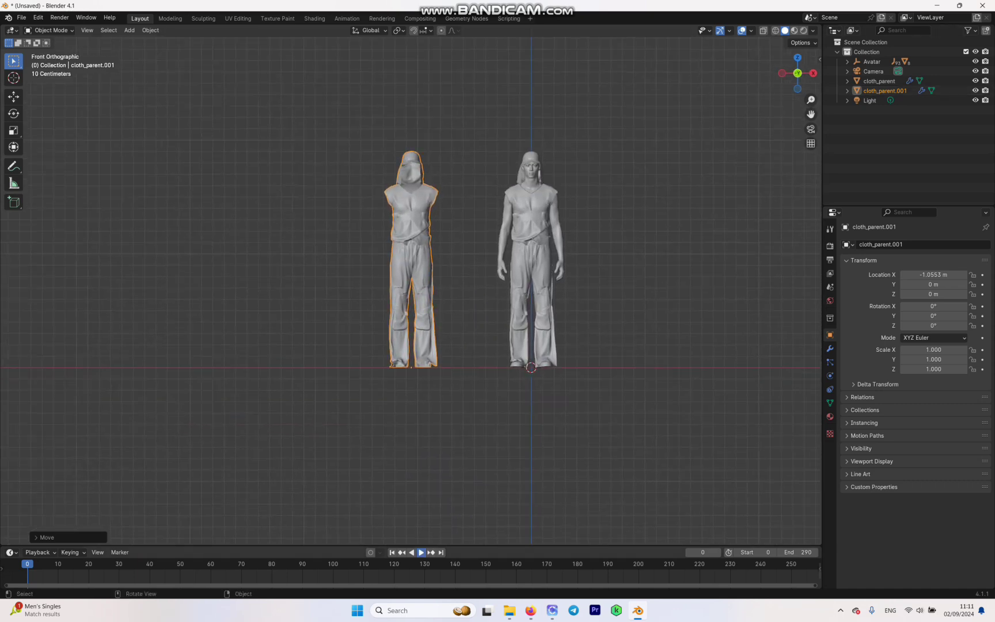
key("space")
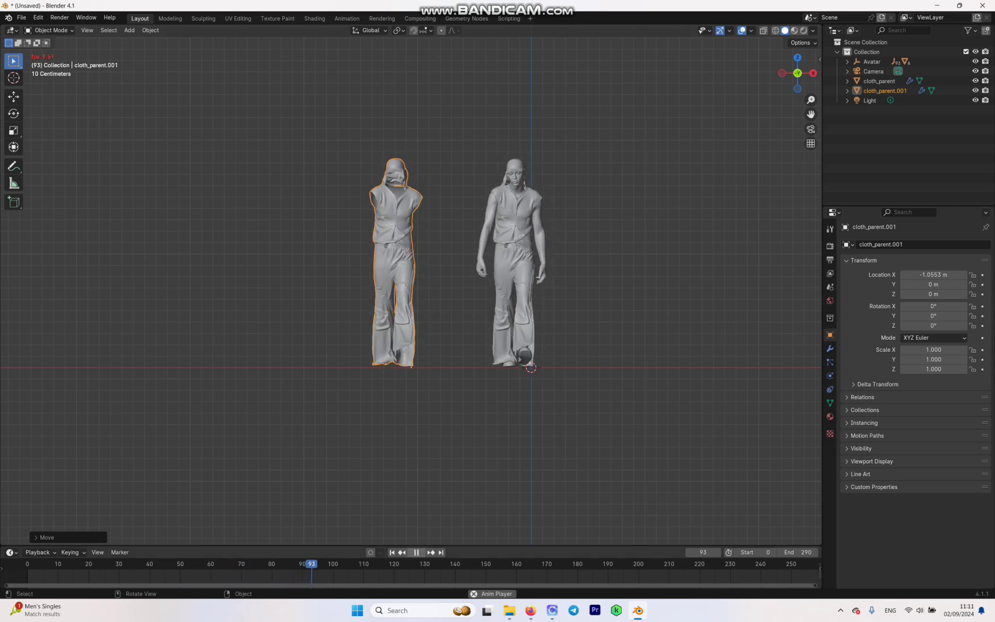
key("space")
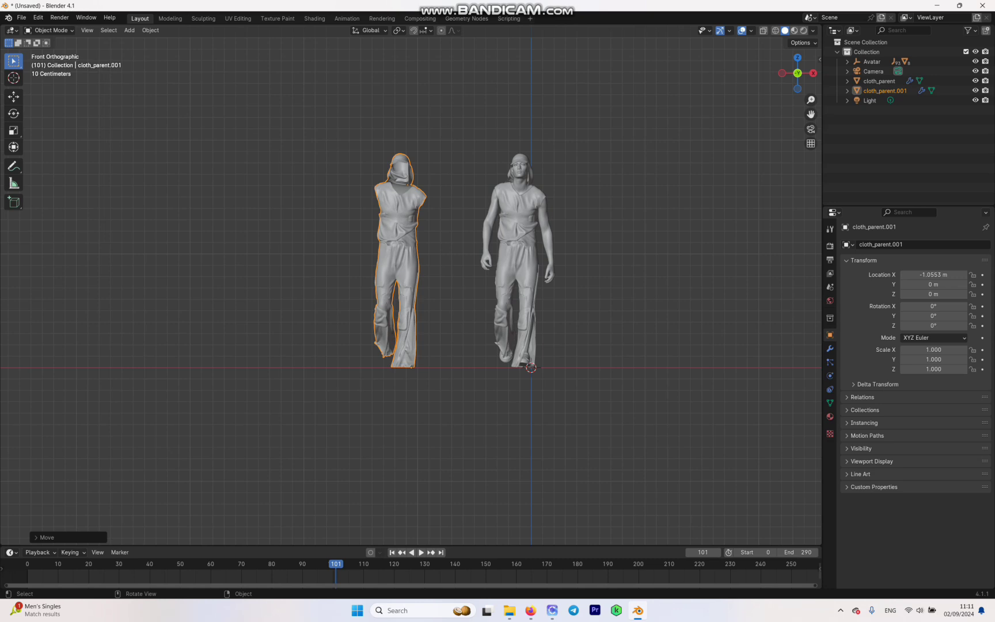
- Split the 3D viewport vertically and turn the new area into a Shader Editor
scroll(411, 285, "up", 4)
left_click_drag(810, 114, 662, 192)
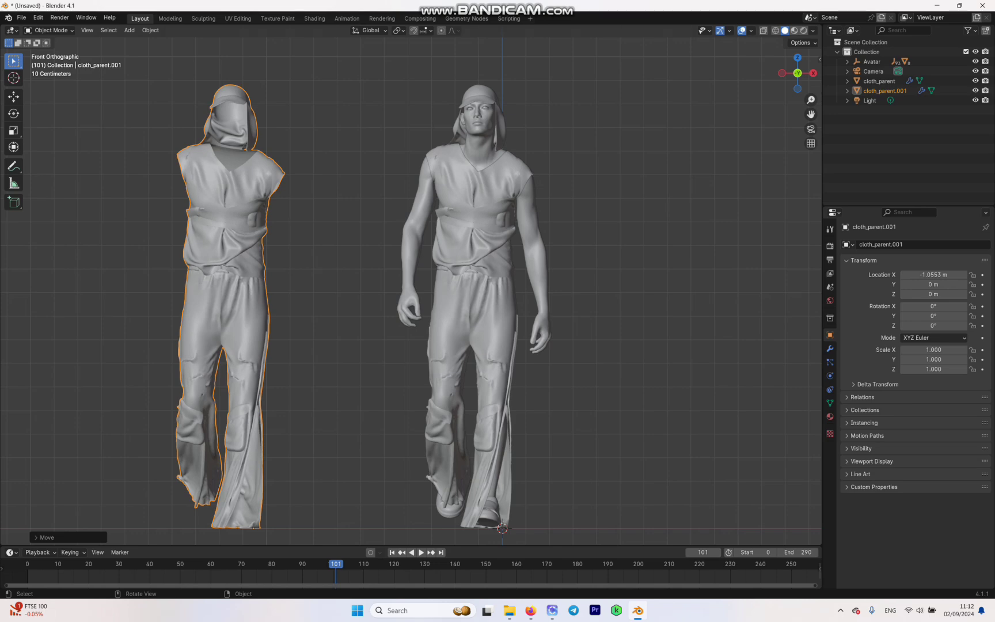
left_click_drag(2, 26, 389, 27)
left_click(12, 30)
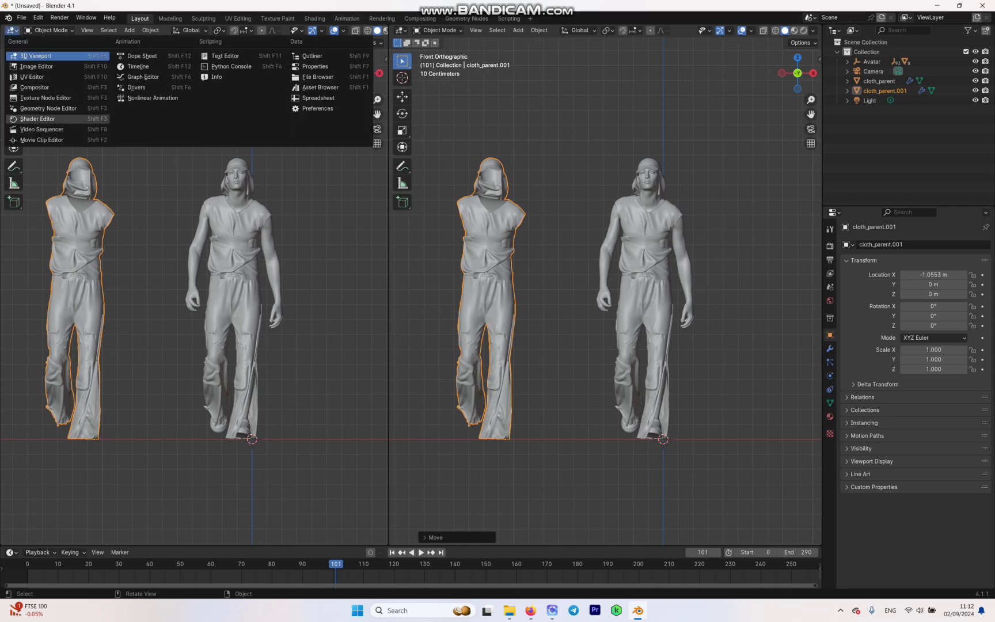
left_click(37, 118)
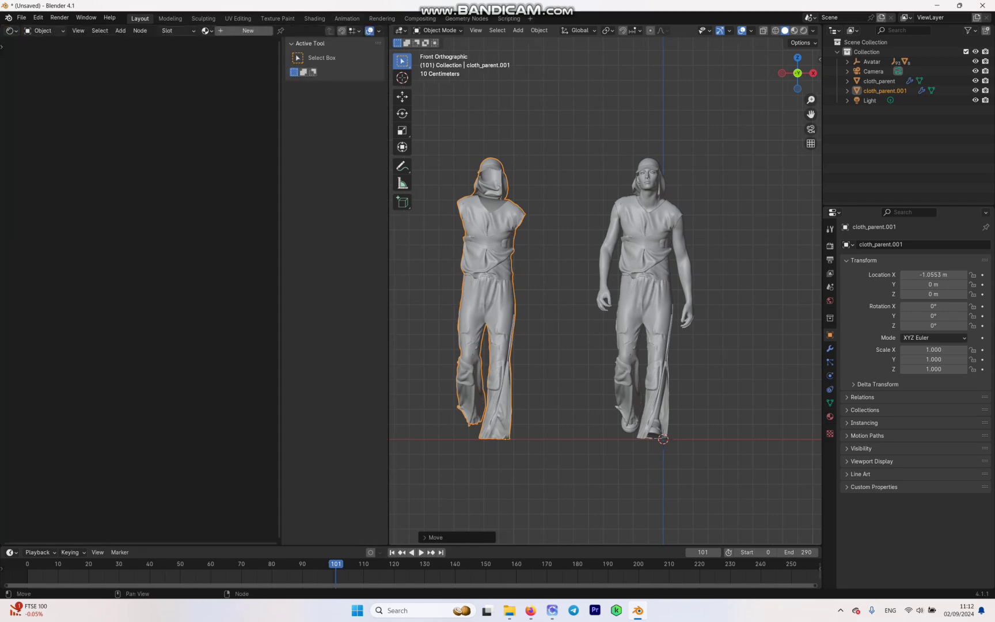
- Search the add-ons in the preferences for "node" to check whether Node Wrangler is enabled, and close the preferences
left_click(38, 18)
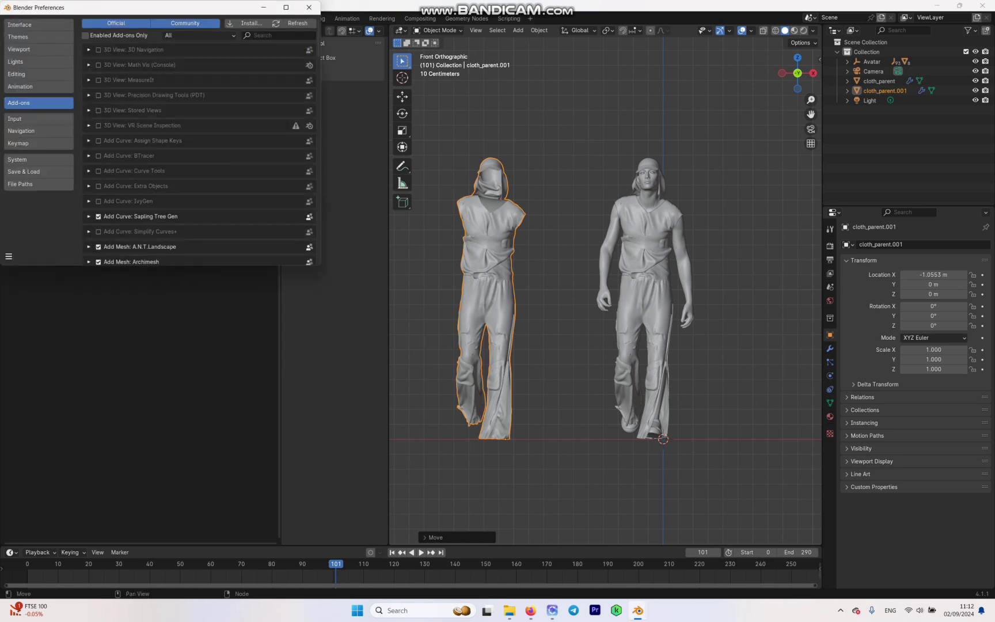
left_click(262, 35)
type("node")
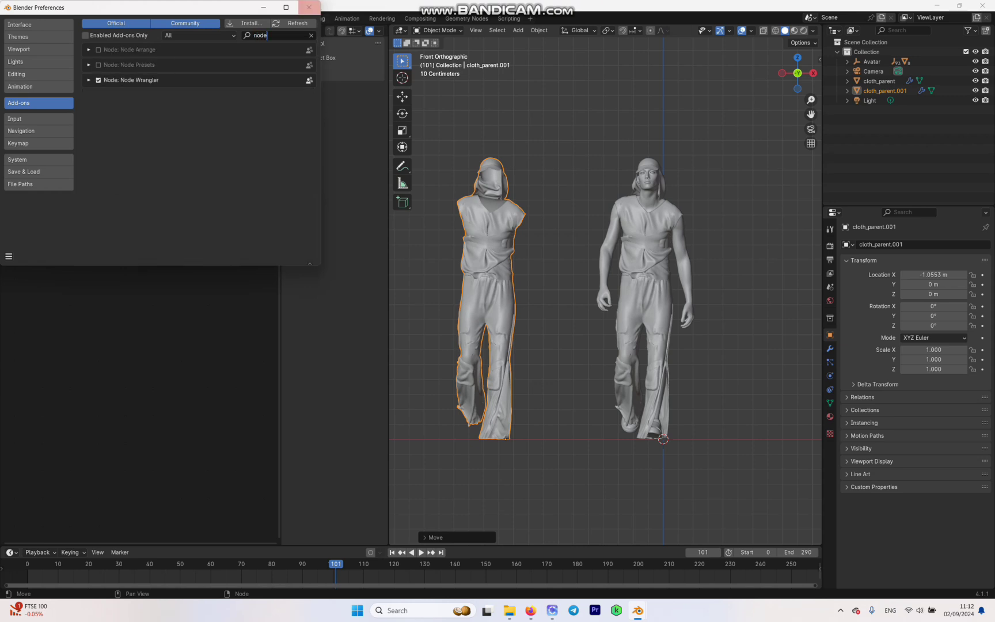
left_click(309, 6)
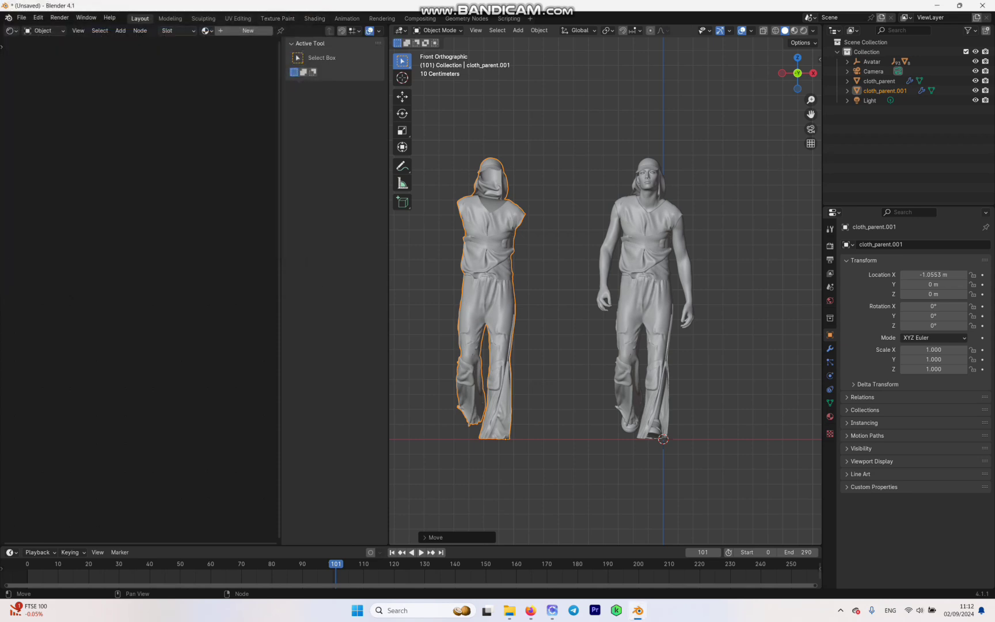
- Select the garment worn by the avatar and add a new material to it
key("alt+a")
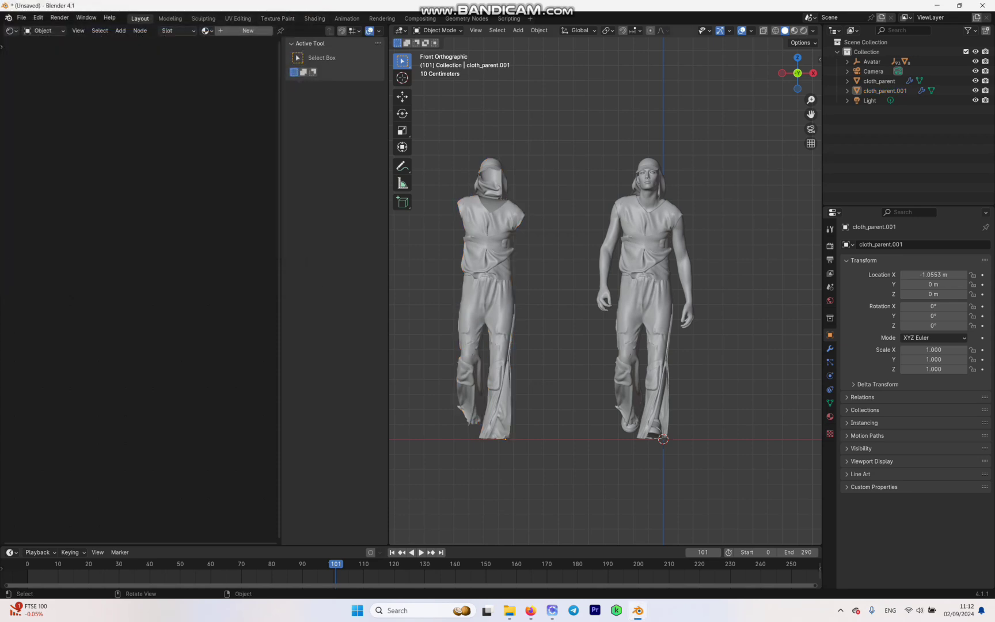
left_click(645, 247)
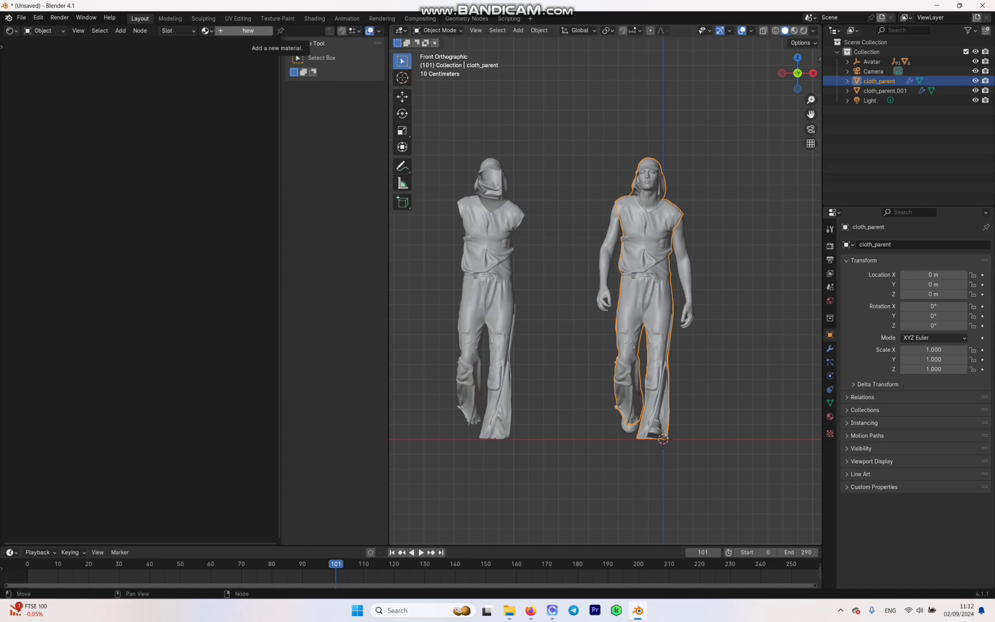
left_click(247, 30)
key("alt+a")
- Use Node Wrangler's Principled Texture Setup on the Principled BSDF node to load subscribe_diffuse_1001.png from the youtube tutorial folder
left_click(106, 288)
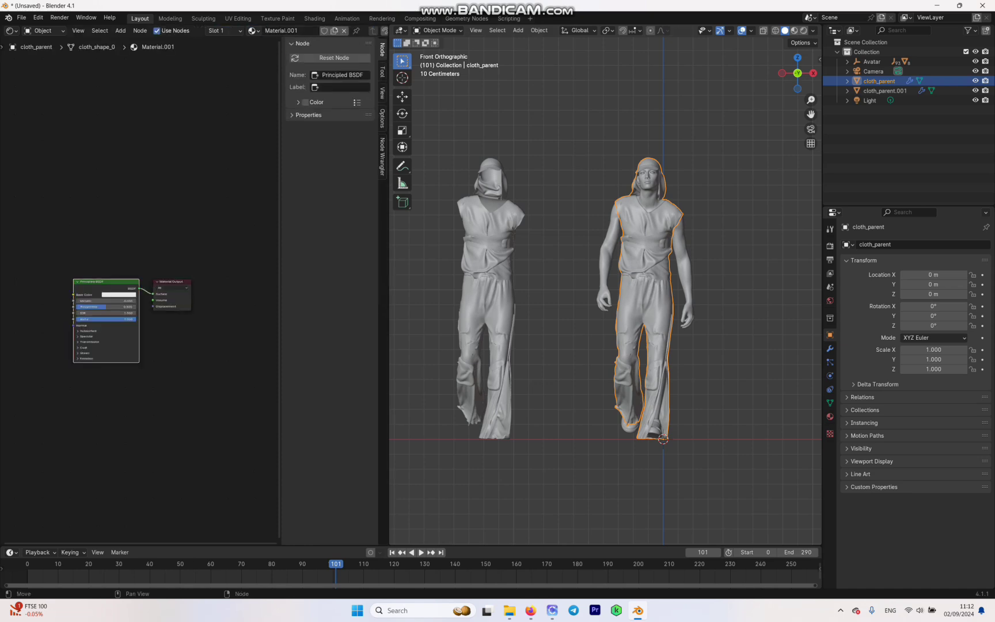
middle_click_drag(106, 287, 161, 229)
scroll(159, 162, "up", 4)
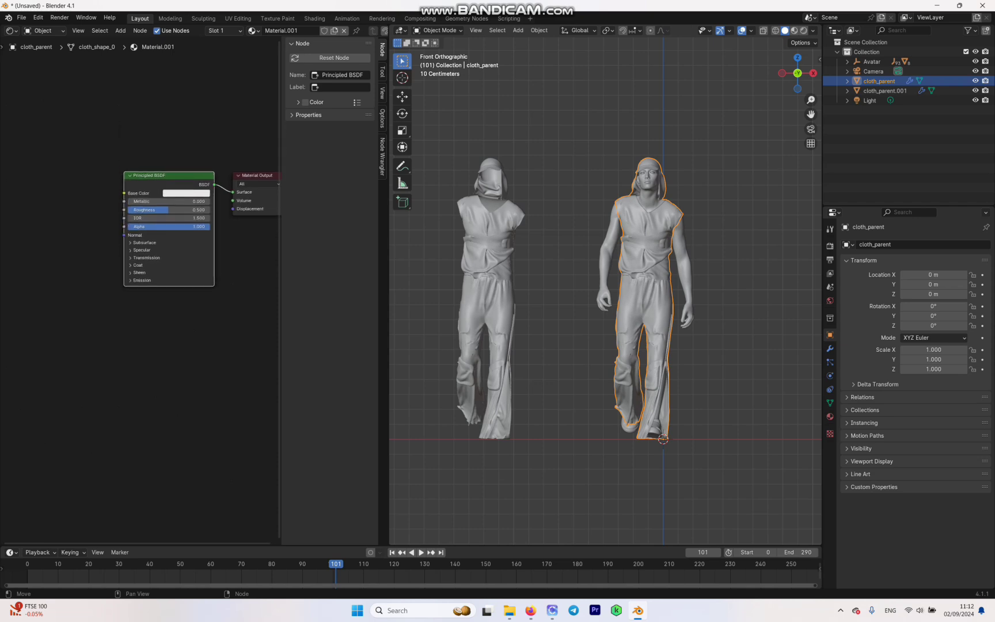
key("ctrl+shift+t")
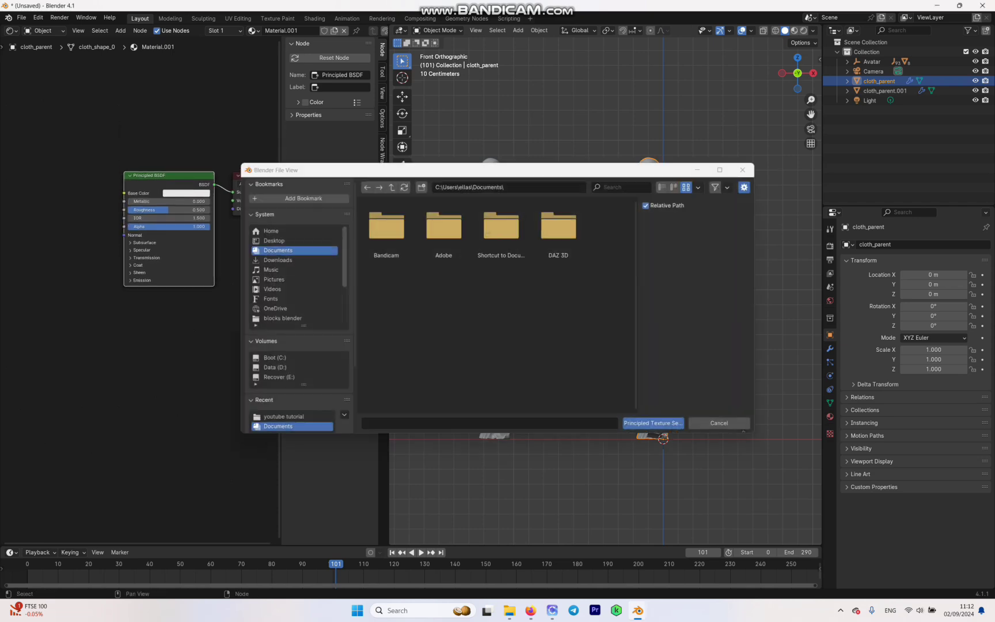
left_click(277, 260)
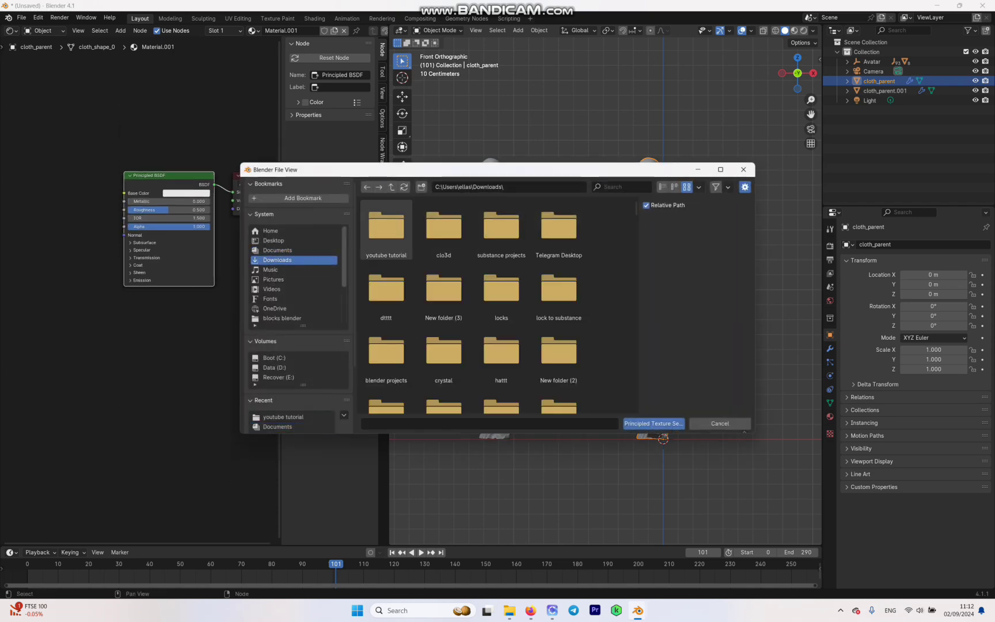
double_click(385, 228)
left_click(385, 227)
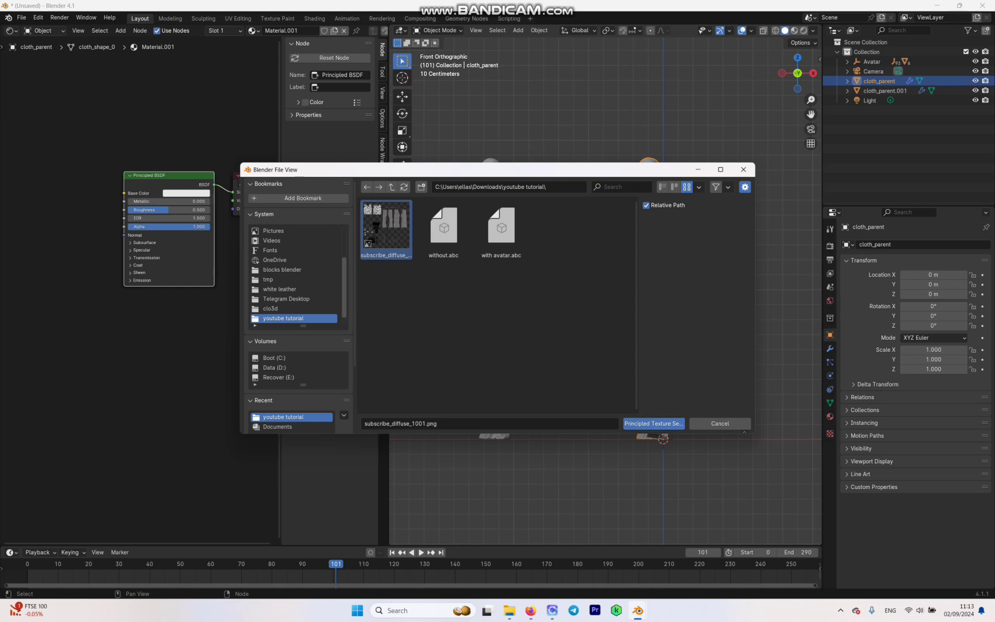
left_click(653, 423)
- Switch the viewport to Material Preview shading and examine the textured garment on the avatar up close
left_click(794, 31)
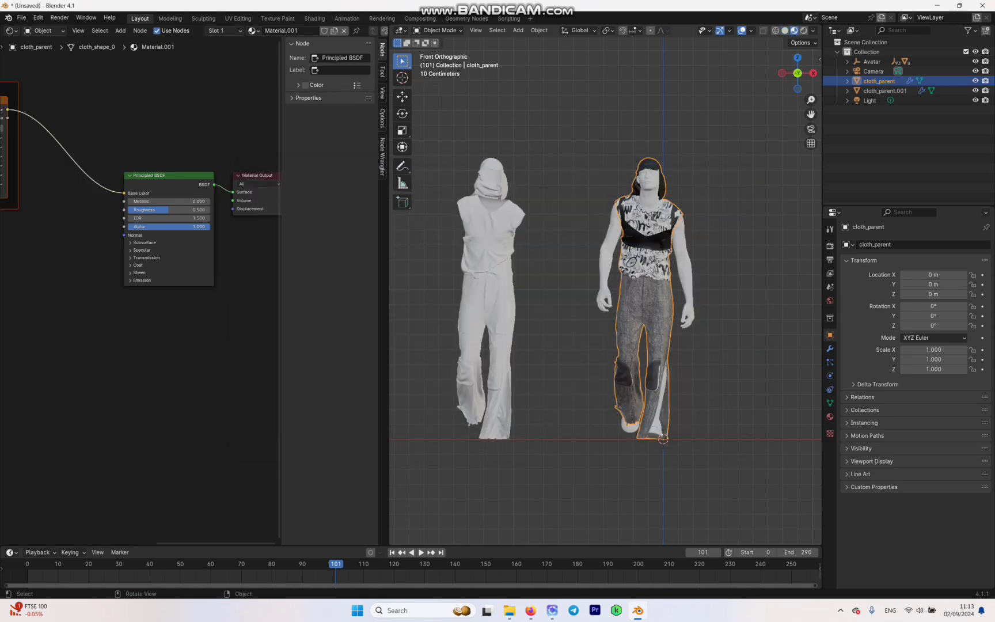
scroll(606, 290, "up", 3)
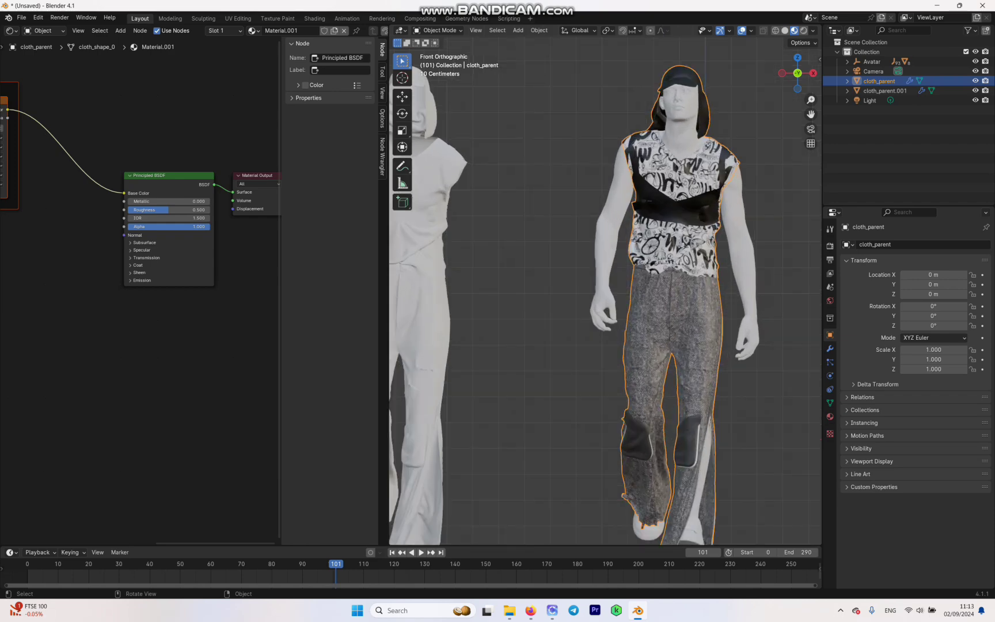
scroll(605, 290, "up", 1)
left_click_drag(810, 114, 895, 94)
scroll(606, 291, "up", 1)
scroll(606, 291, "down", 5)
- Add a new material to the garment-only import and apply subscribe_diffuse_1001.png with Principled Texture Setup
left_click(543, 276)
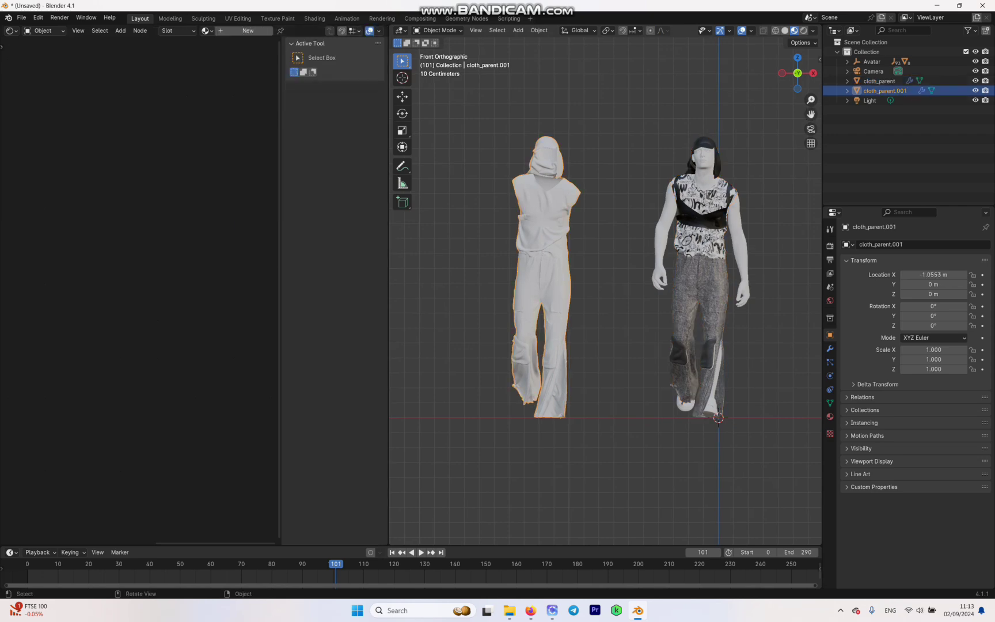
left_click(248, 30)
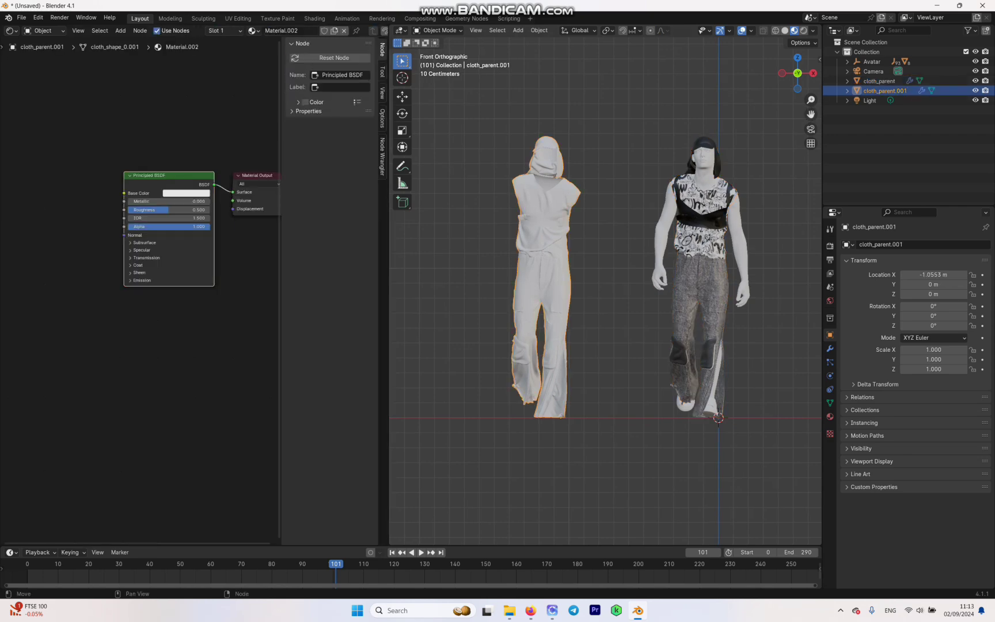
key("ctrl+shift+t")
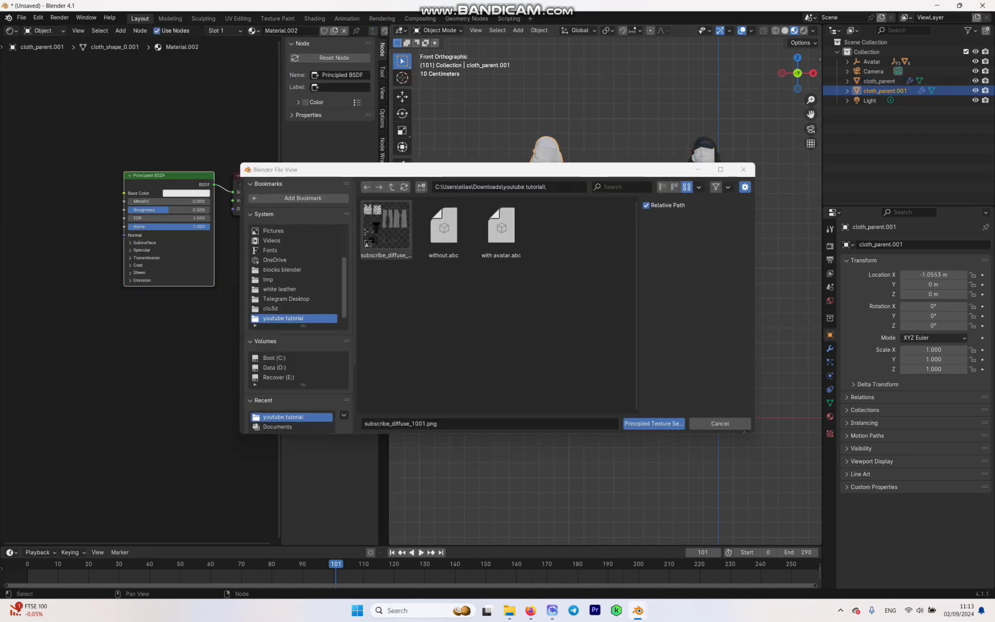
left_click(652, 423)
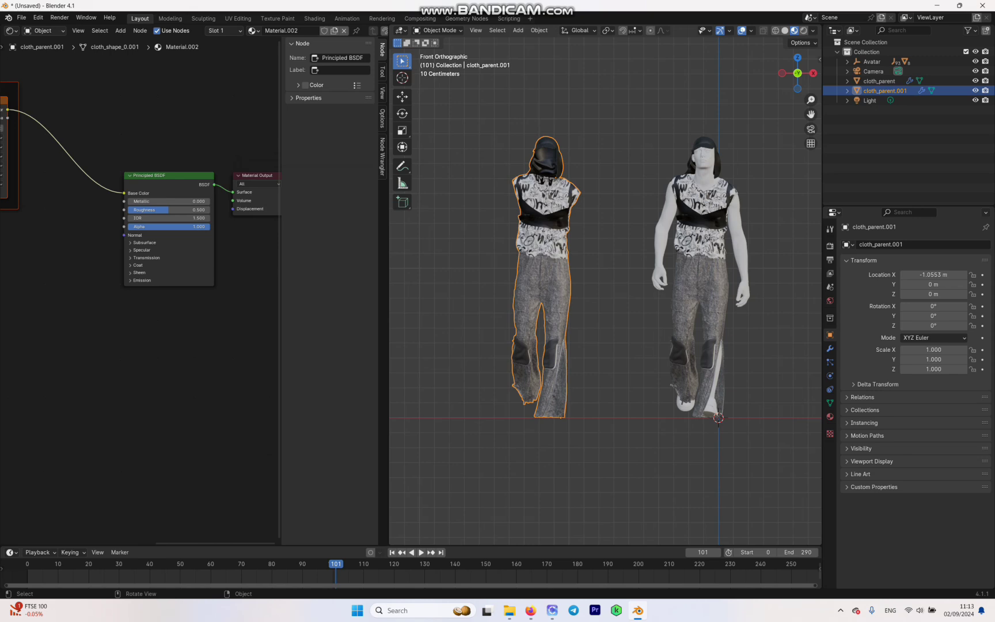
- Add a new material to the avatar's body and tint its base color a peach skin tone
left_click(662, 236)
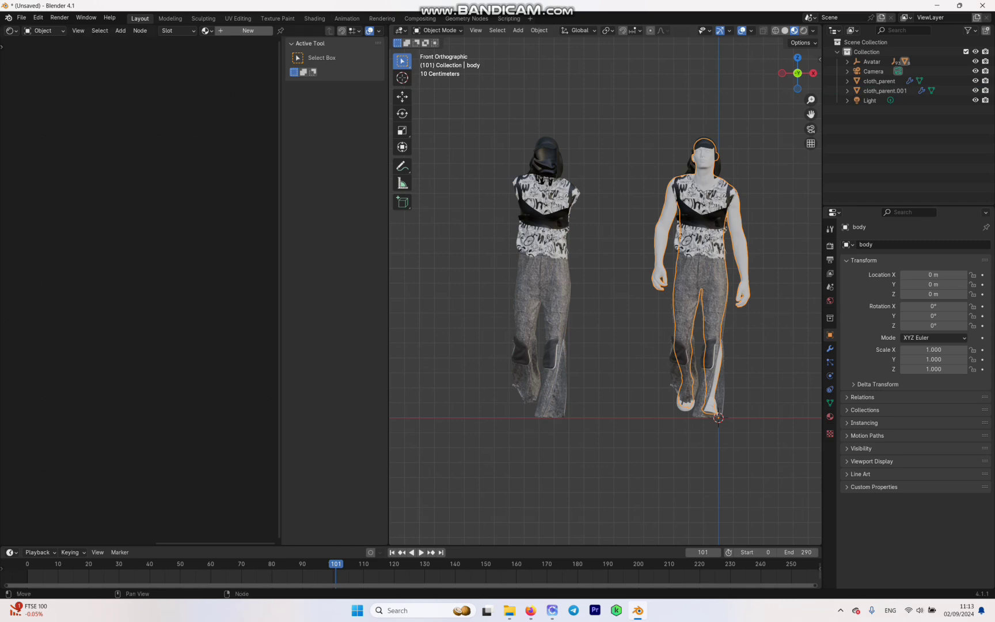
left_click(247, 30)
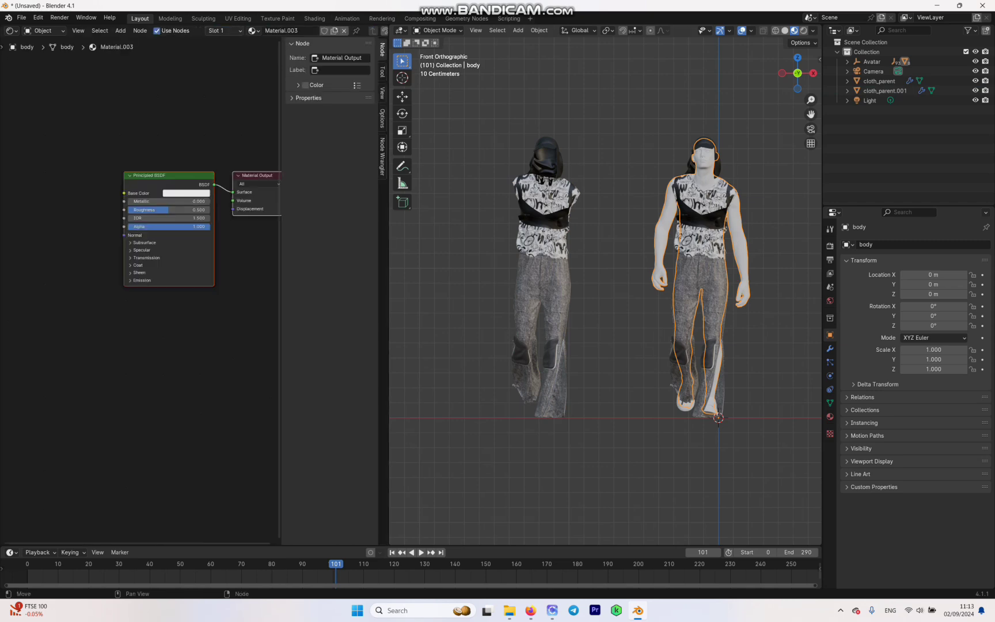
left_click(186, 193)
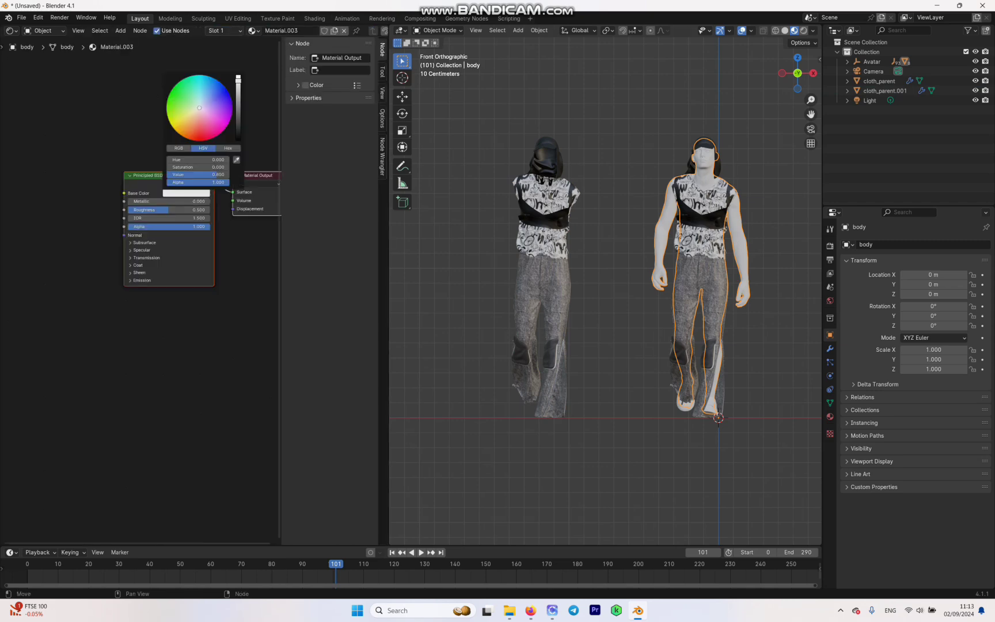
mouse_move(199, 107)
left_mouse_down()
mouse_move(183, 121)
mouse_move(188, 94)
mouse_move(204, 121)
mouse_move(200, 92)
mouse_move(205, 121)
mouse_move(193, 119)
left_mouse_up()
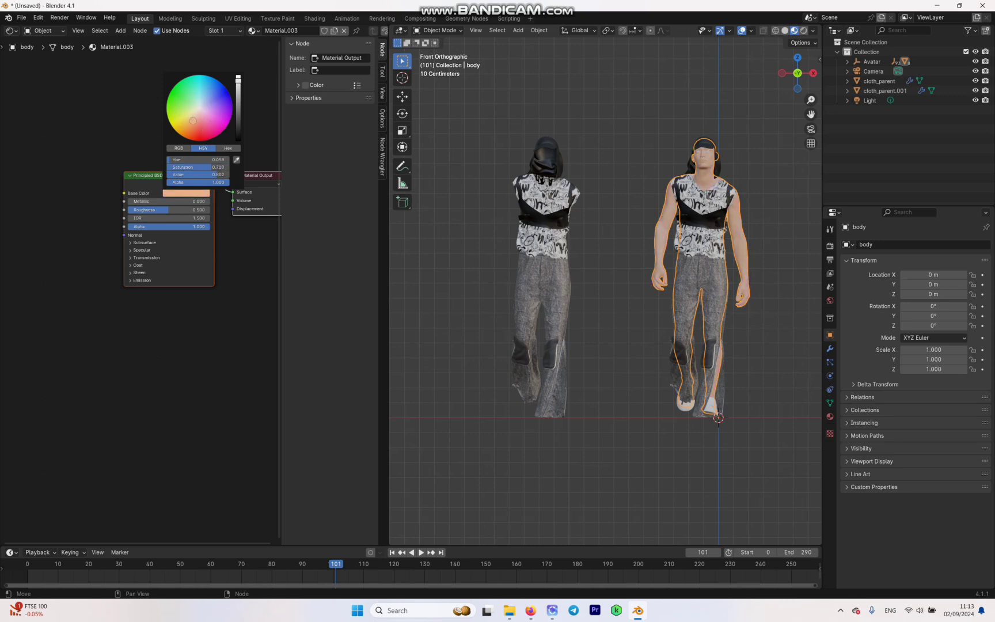
- Change the body material's base color to off-white and set its Metallic value to 1.000
scroll(605, 285, "up", 5)
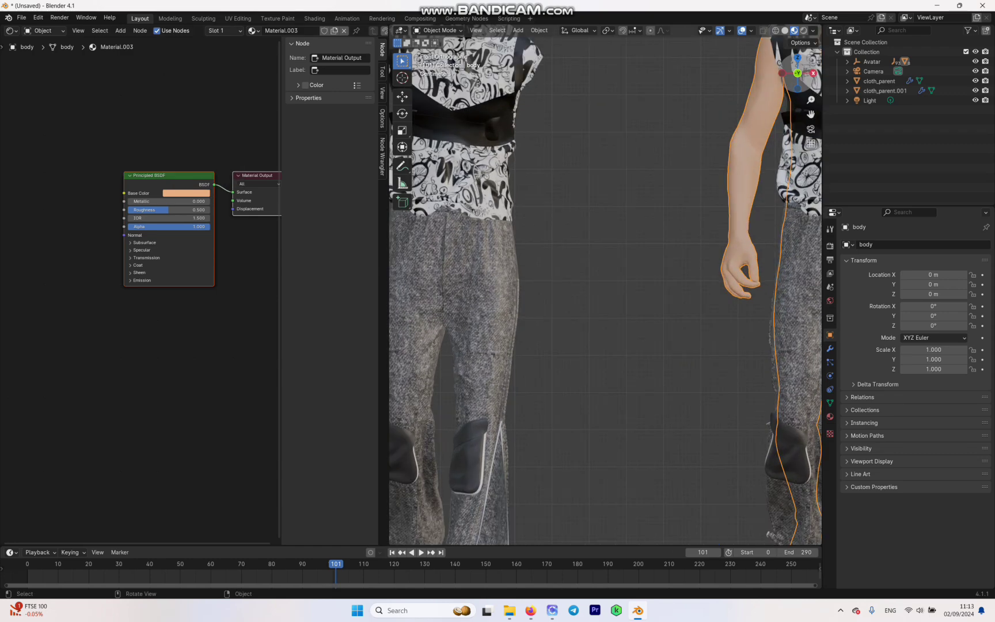
left_click_drag(811, 114, 584, 318)
scroll(605, 286, "up", 4)
left_click_drag(811, 114, 797, 249)
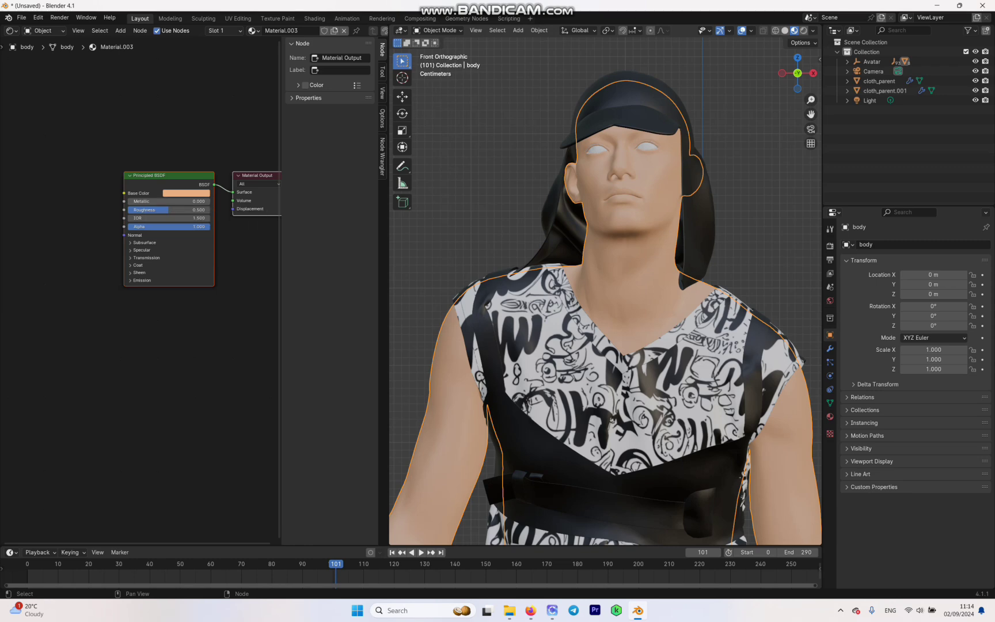
left_click(186, 193)
left_click(199, 109)
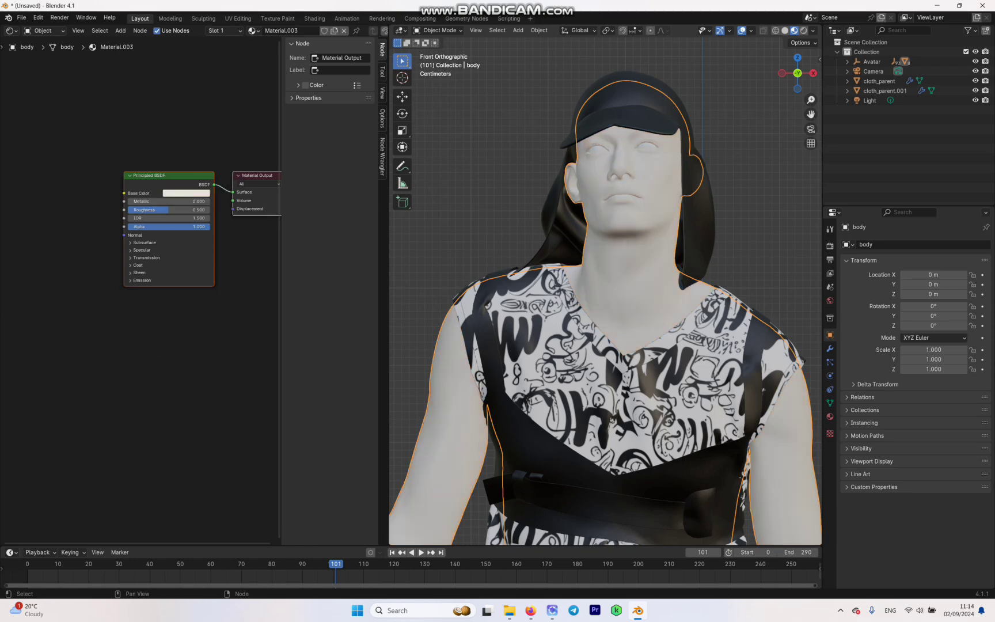
left_click_drag(138, 201, 210, 201)
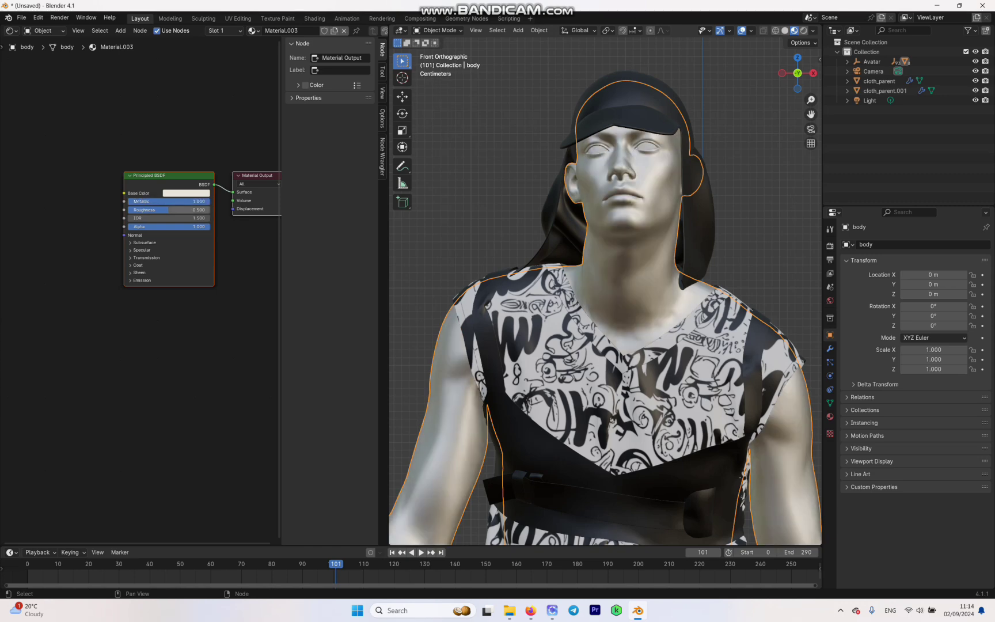
- Change the body material's surface shader to Glass BSDF and set its roughness to 0.000
scroll(393, 311, "down", 5)
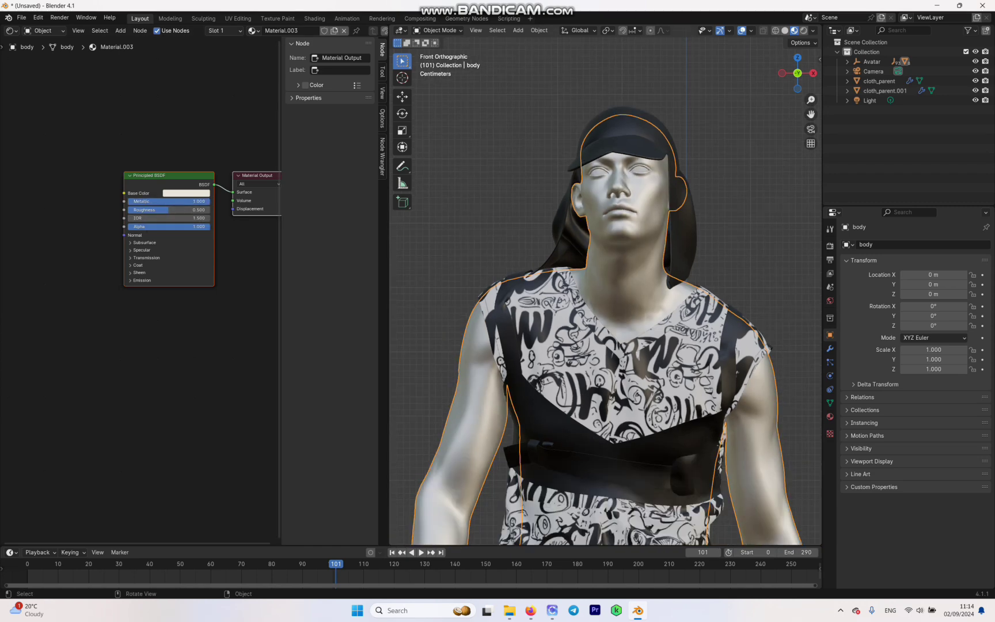
middle_click_drag(393, 311, 392, 208, "shift")
key("shift")
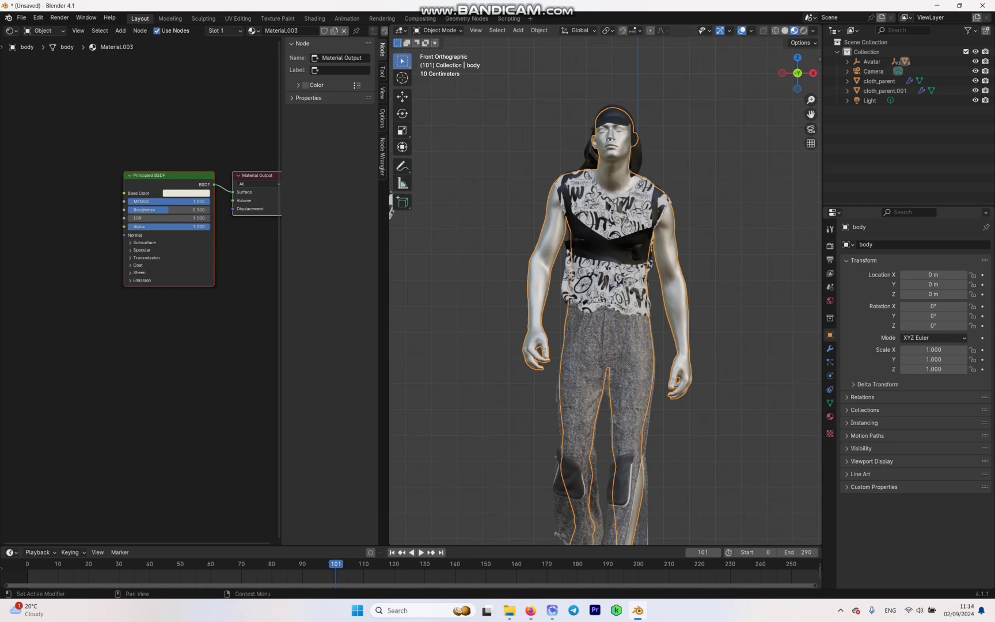
left_click(830, 416)
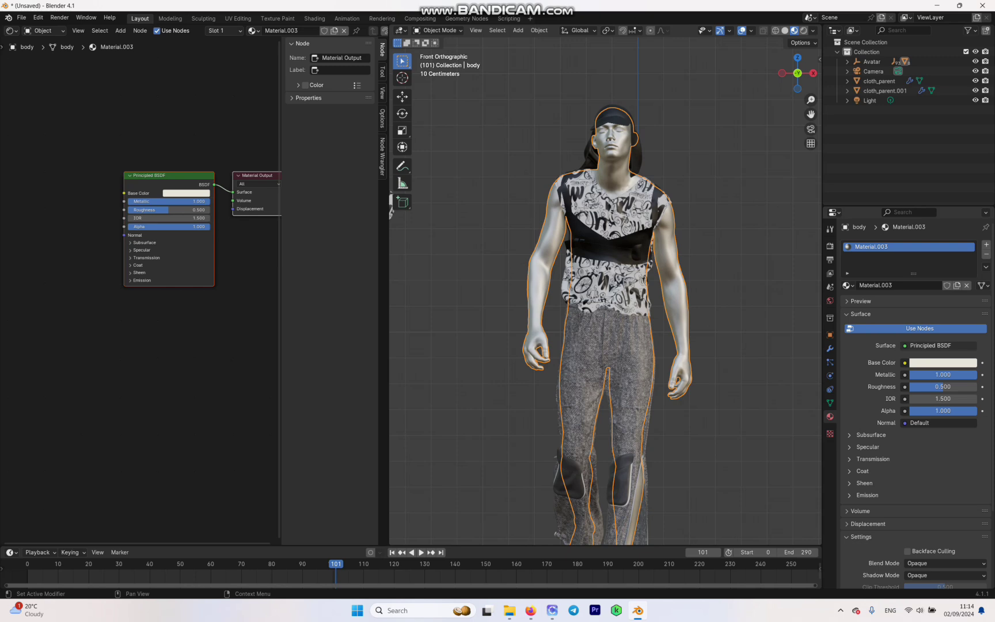
left_click(937, 345)
left_click(939, 345)
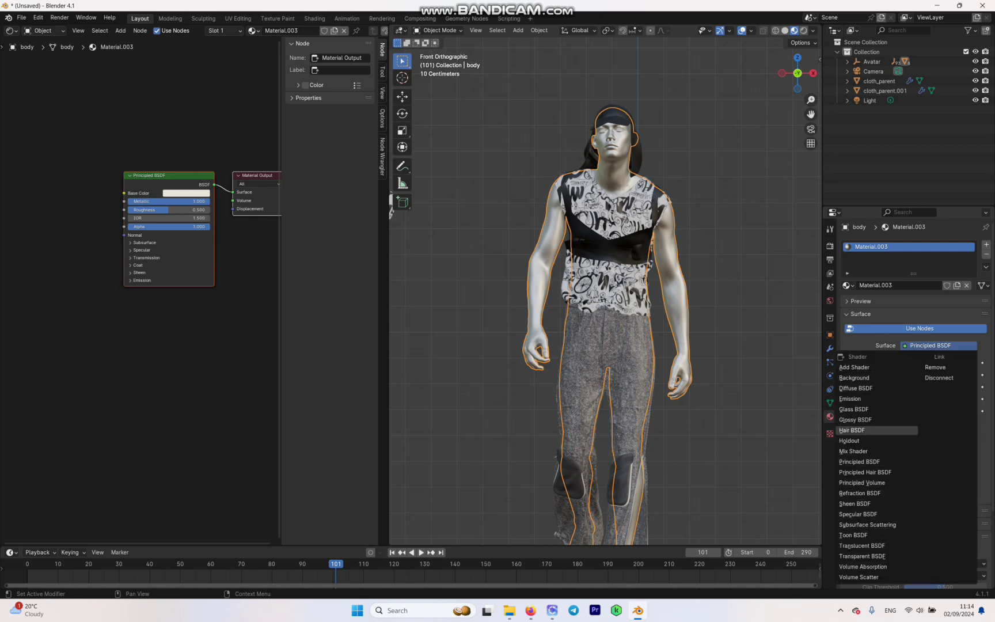
left_click(864, 409)
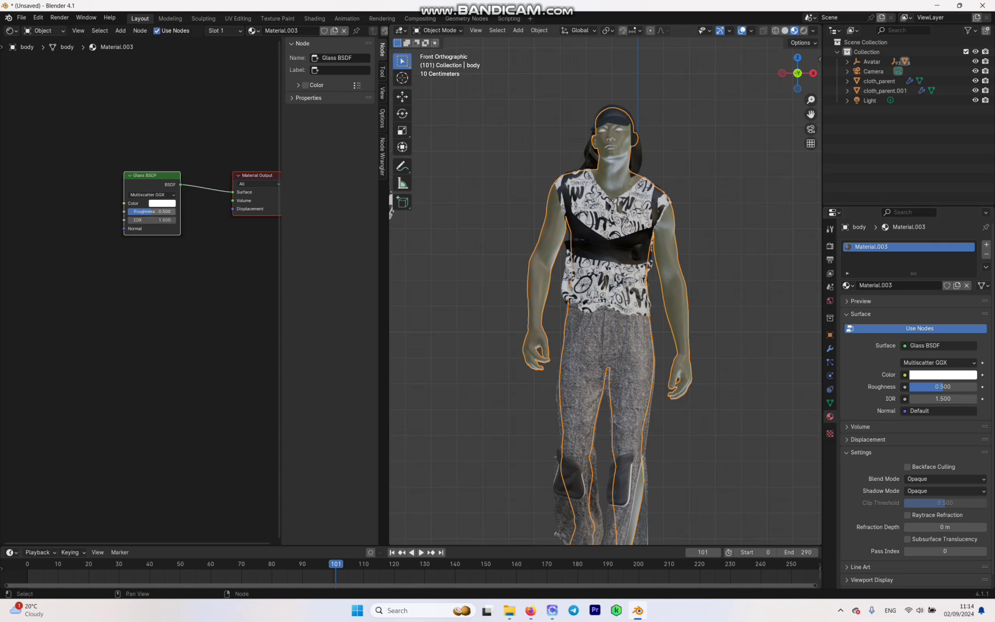
left_click_drag(151, 211, 123, 211)
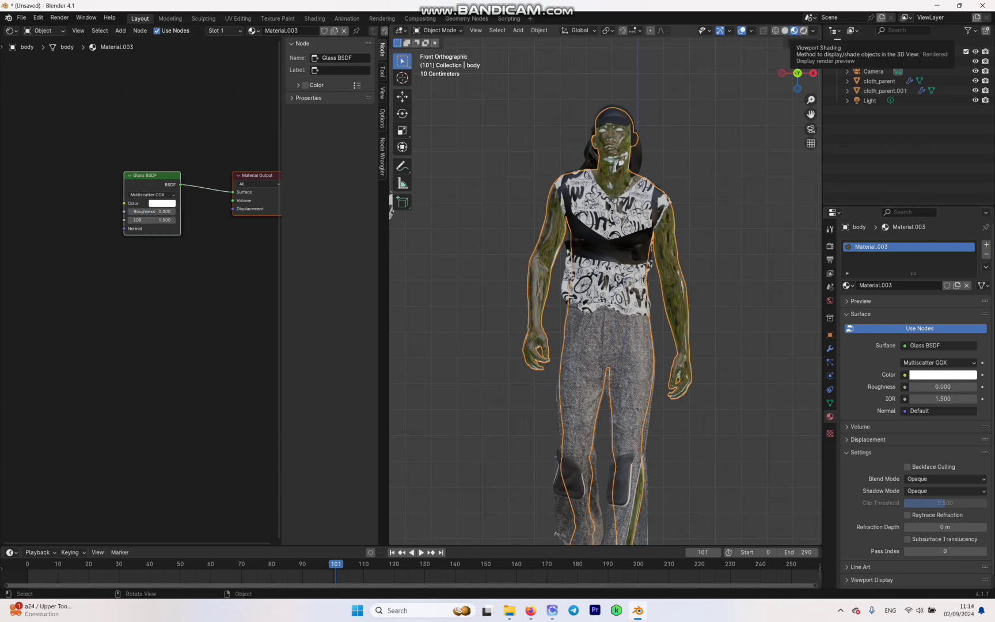
- Switch the viewport to Rendered shading and delete the existing point light from the scene
left_click(803, 30)
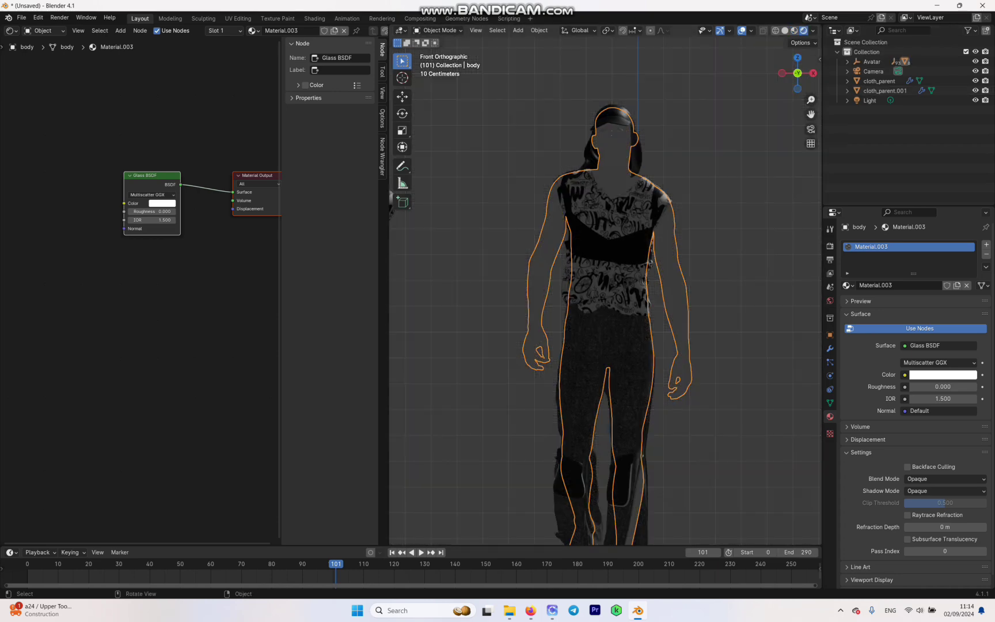
scroll(605, 291, "down", 6)
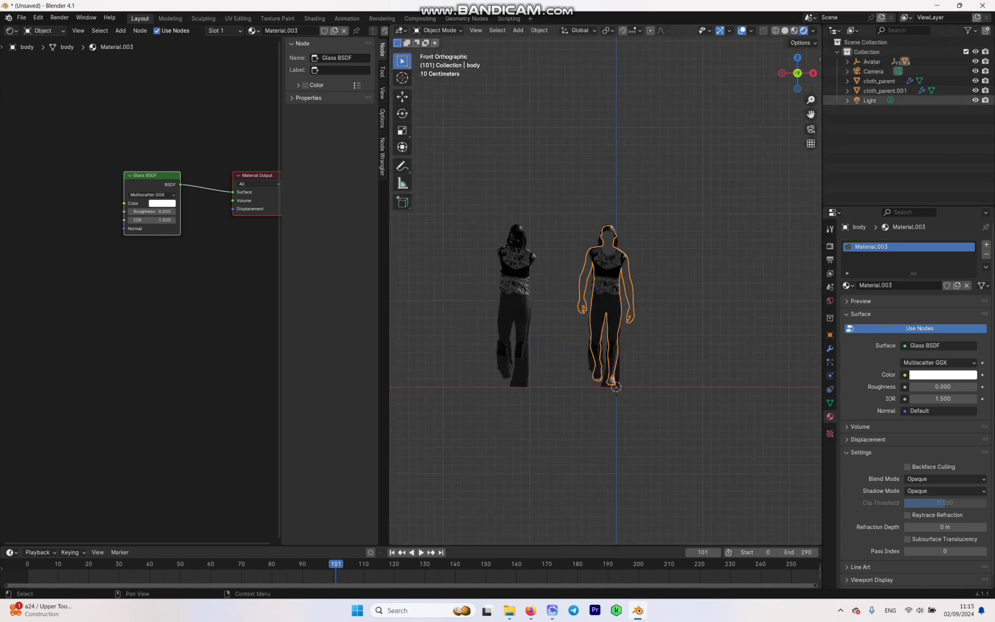
left_click(870, 100)
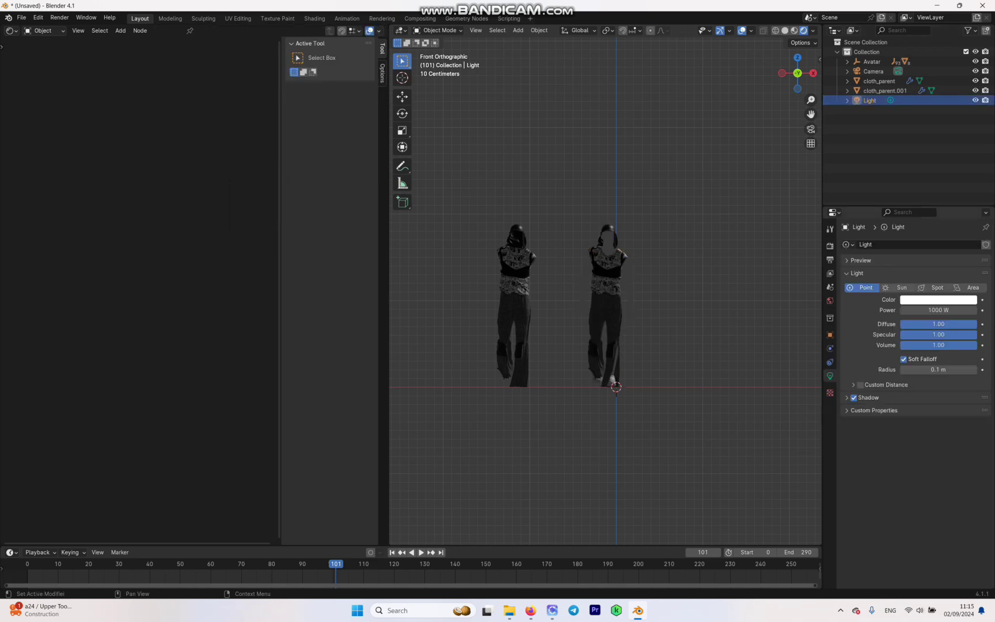
key("Delete")
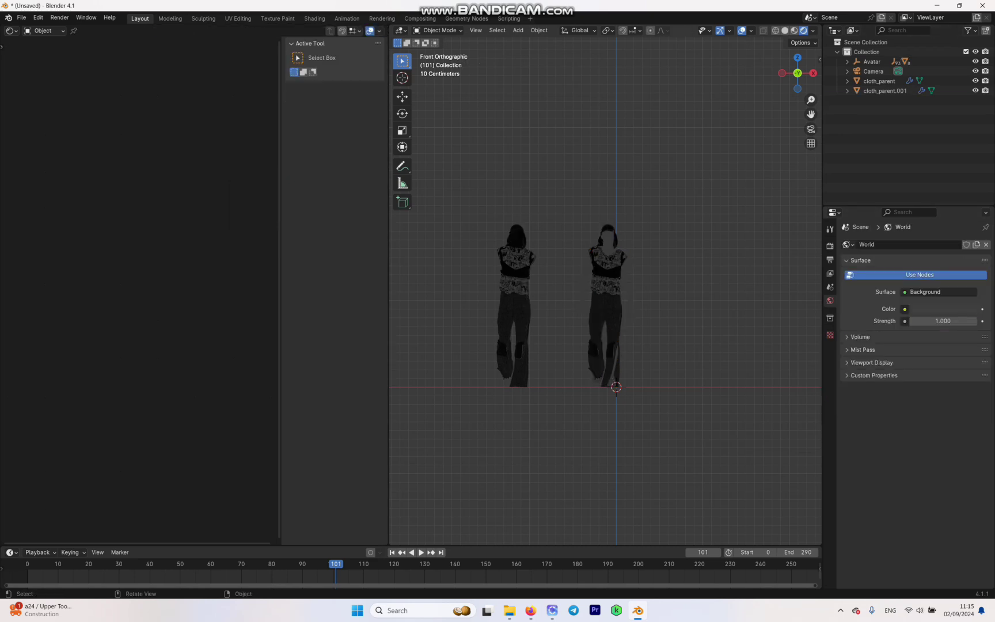
- Add an area light and raise it along the Z axis to above the heads of both figures
key("shift")
key("shift+a")
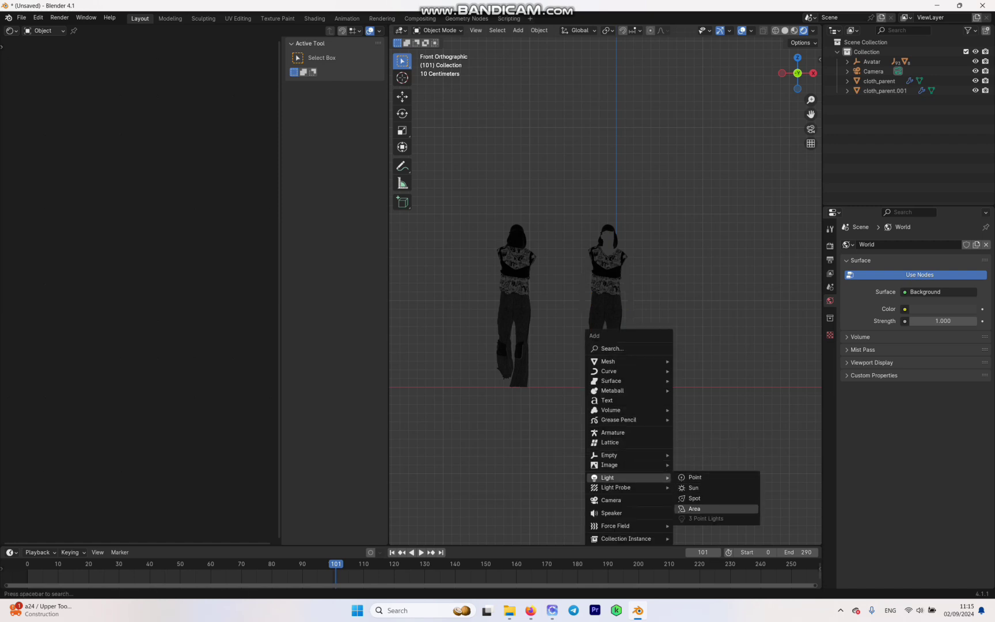
left_click(691, 510)
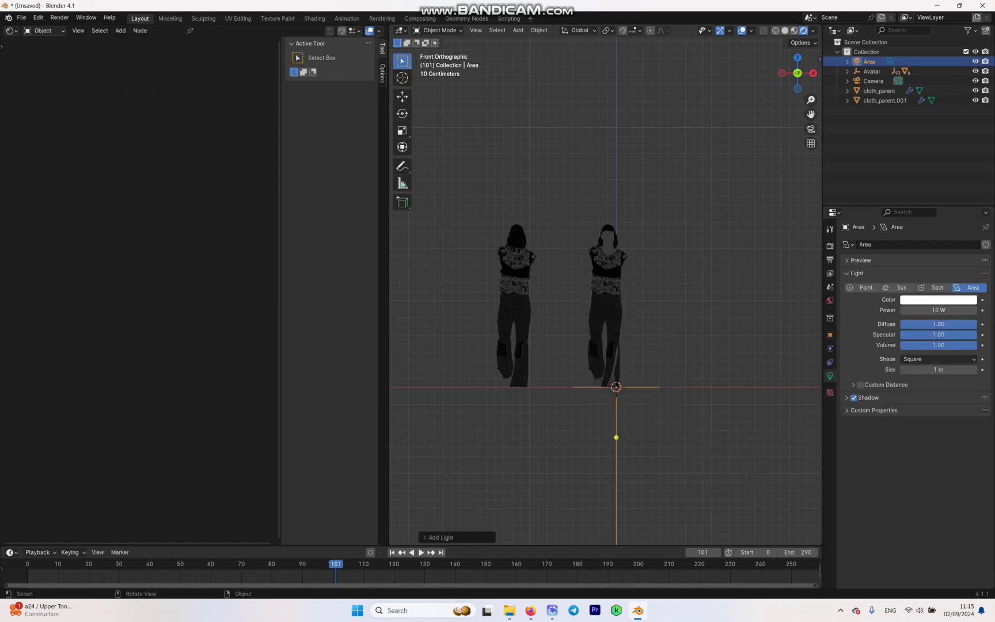
key("g")
key("z")
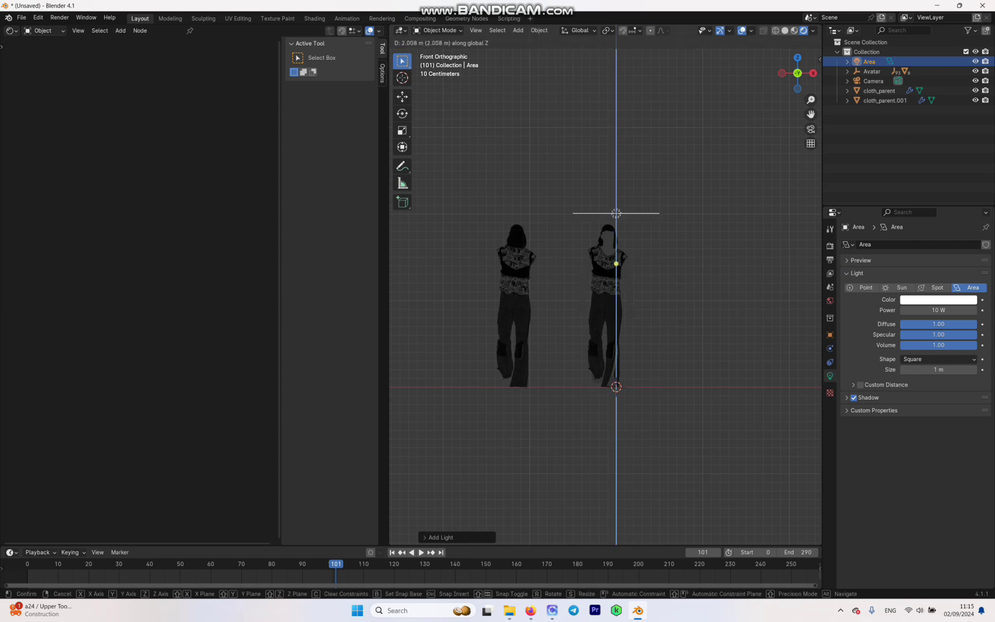
key("Return")
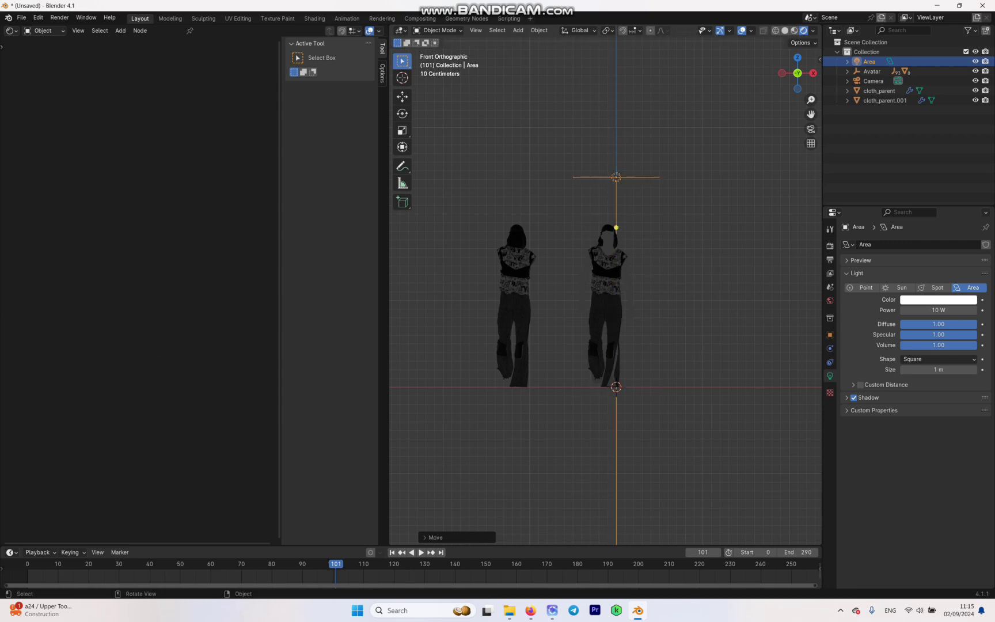
- Scale the area light up to extend well beyond both figures and set its power to 2000 W
key("s")
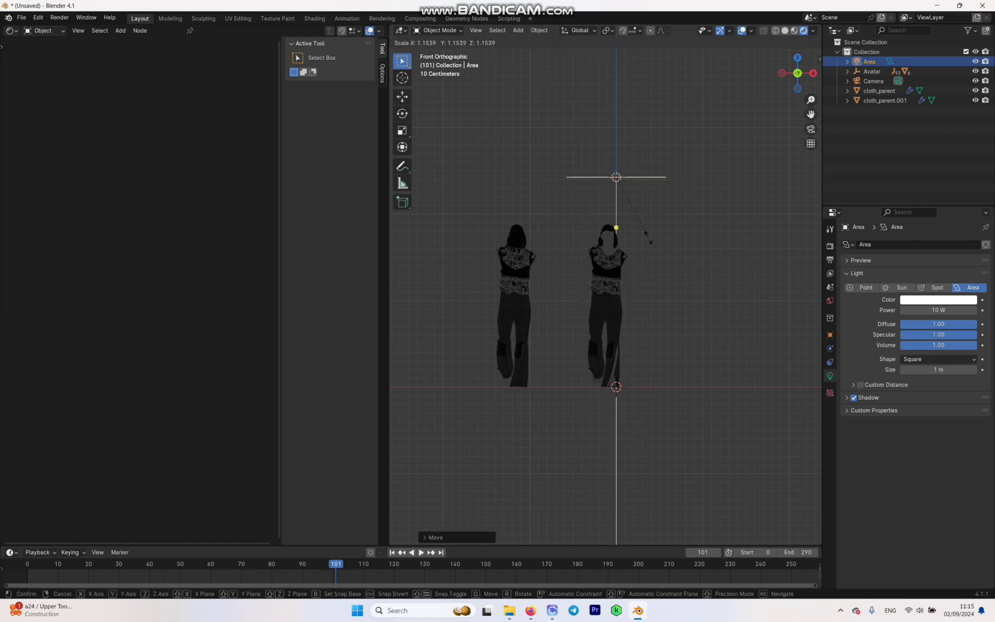
key("Return")
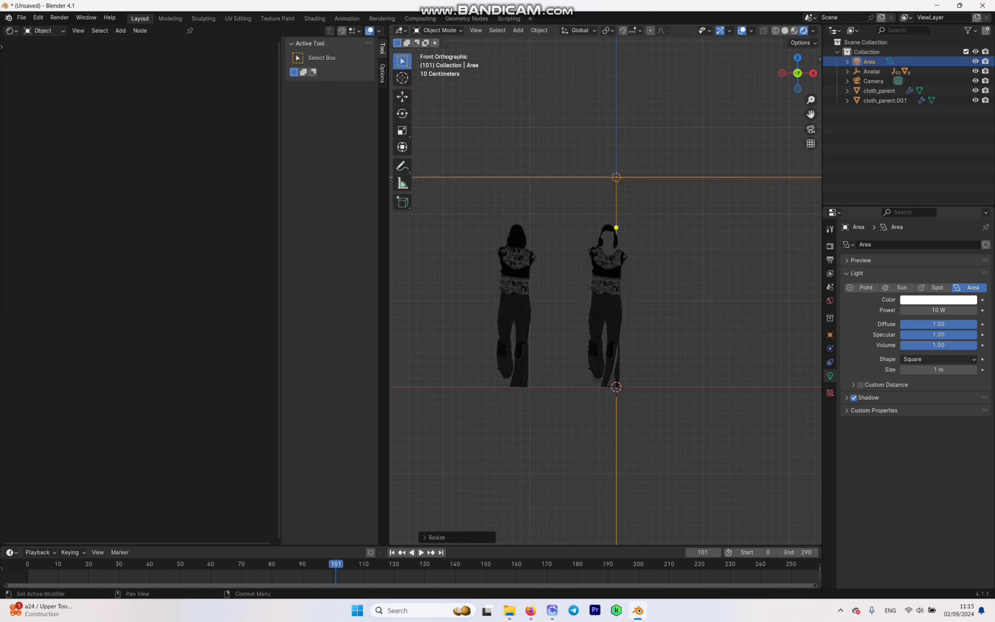
left_click(937, 309)
type("2000")
key("Return")
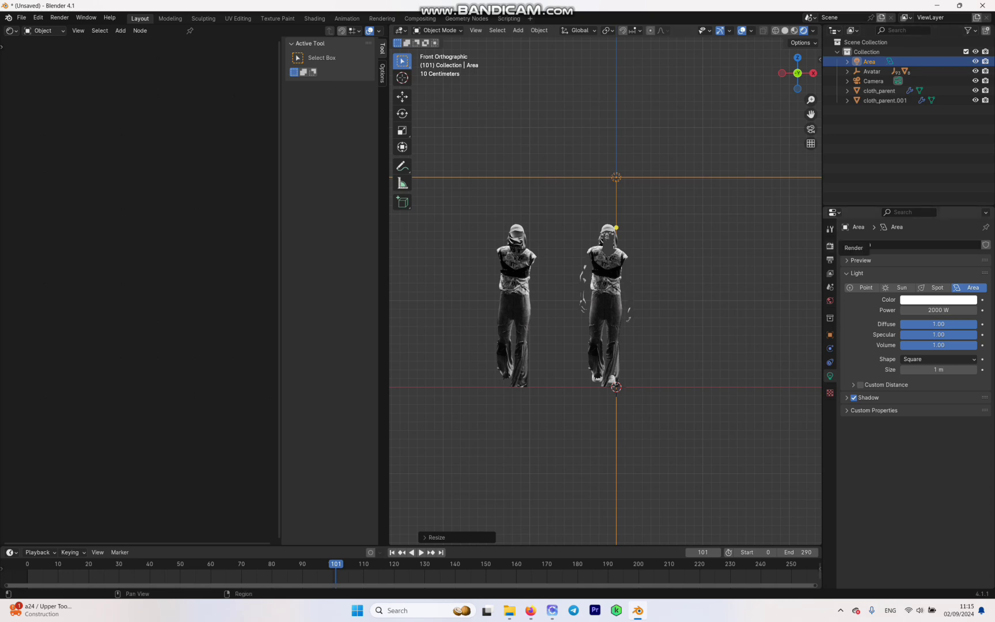
- Set the render engine to Cycles and inspect the rendered avatar and garment up close
left_click(829, 246)
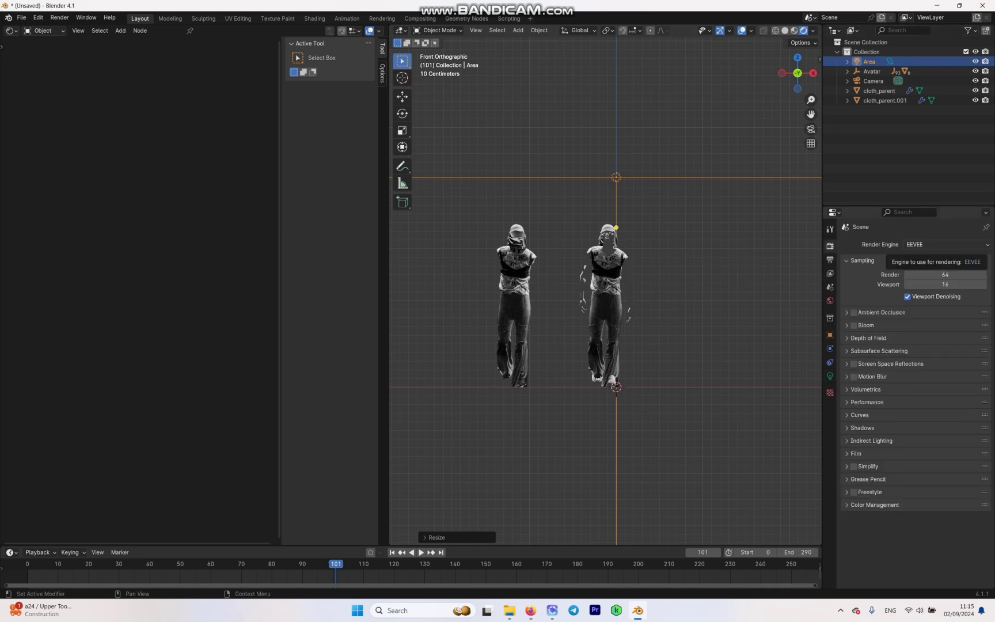
left_click(944, 244)
left_click(944, 267)
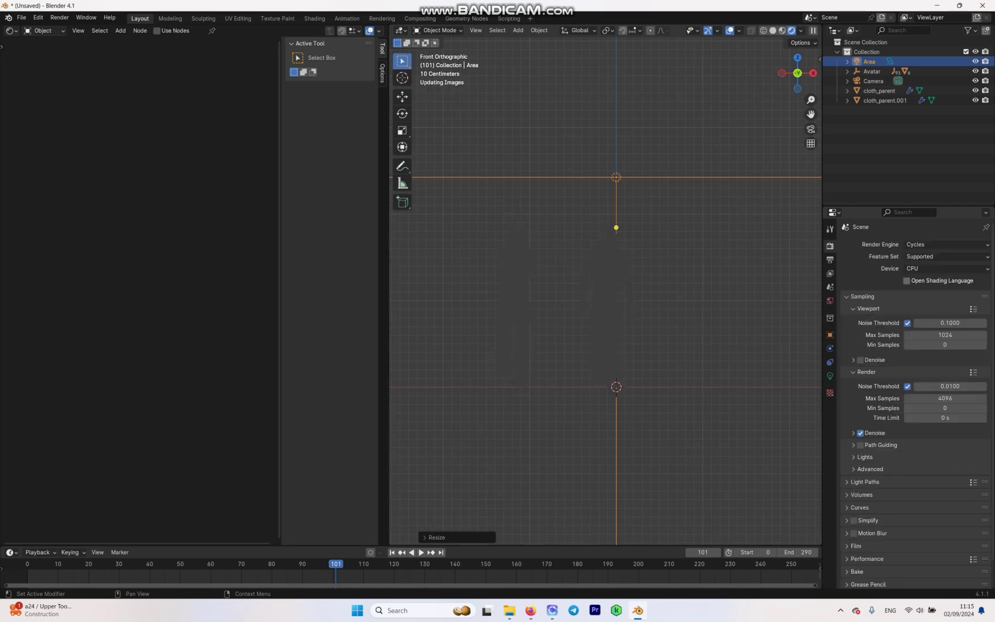
scroll(605, 290, "up", 6)
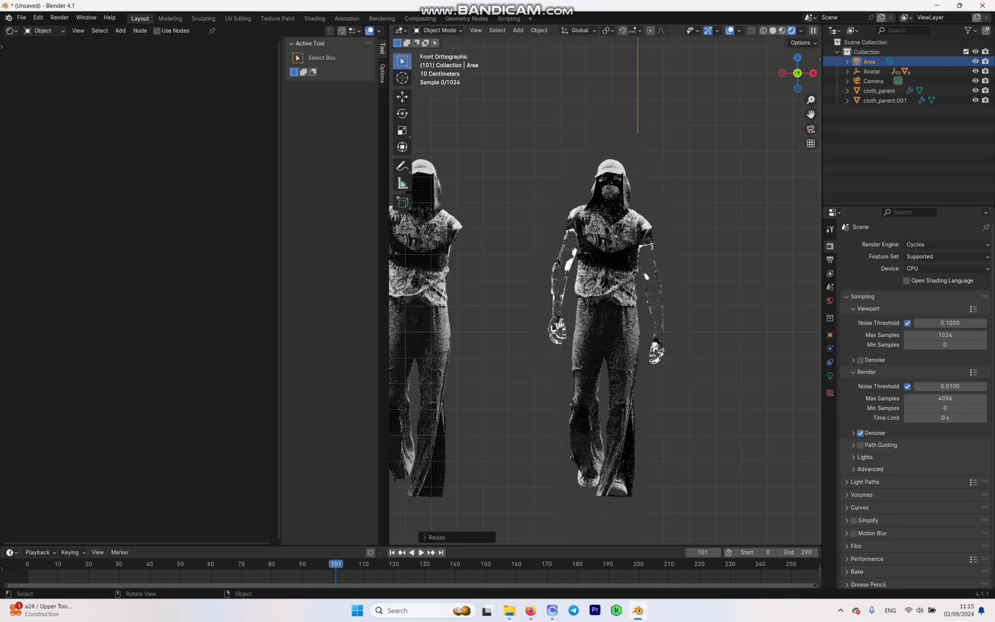
scroll(618, 311, "up", 3)
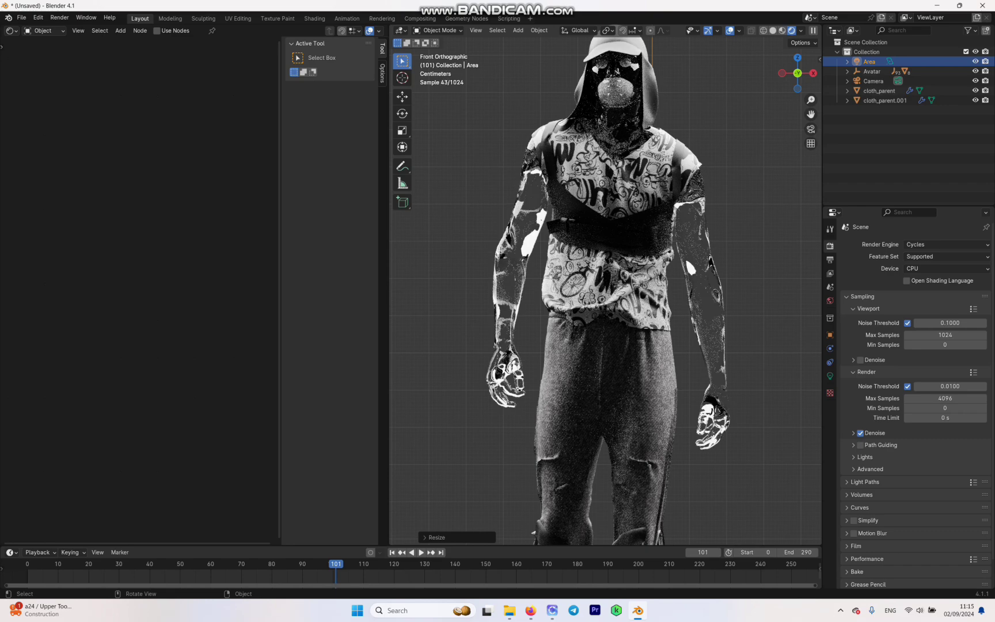
left_click_drag(810, 114, 819, 209)
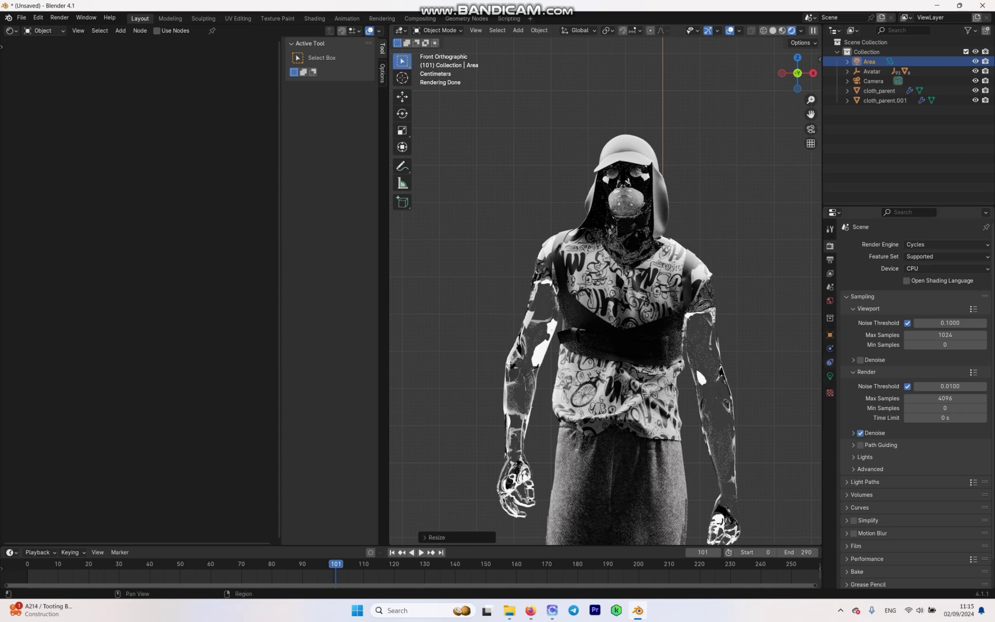
- Try Mix Shader as the avatar body's surface shader, and settle on Principled BSDF instead
left_click(705, 362)
left_click(829, 417)
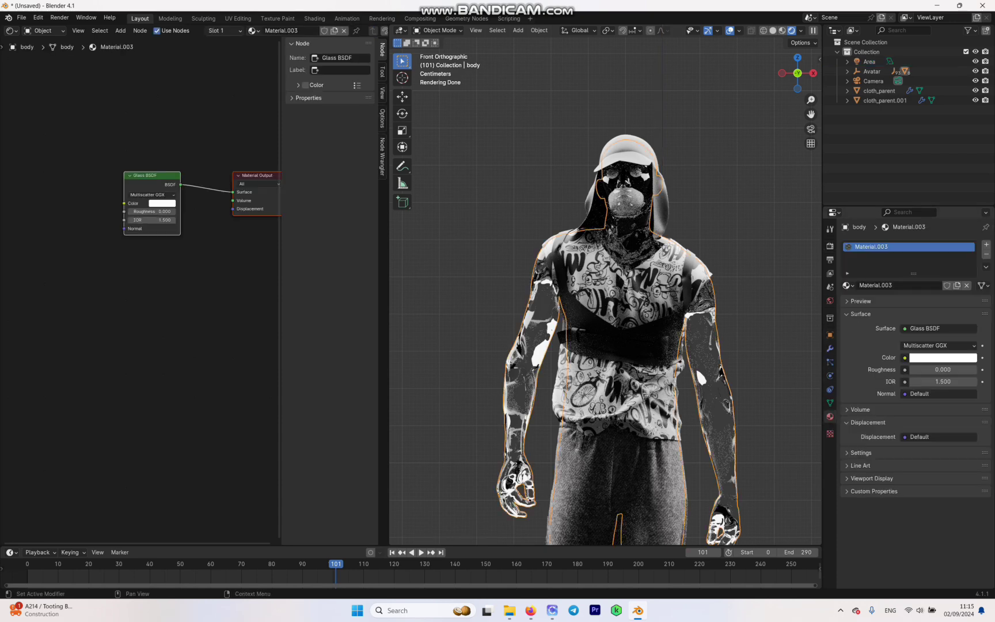
left_click(938, 328)
left_click(938, 328)
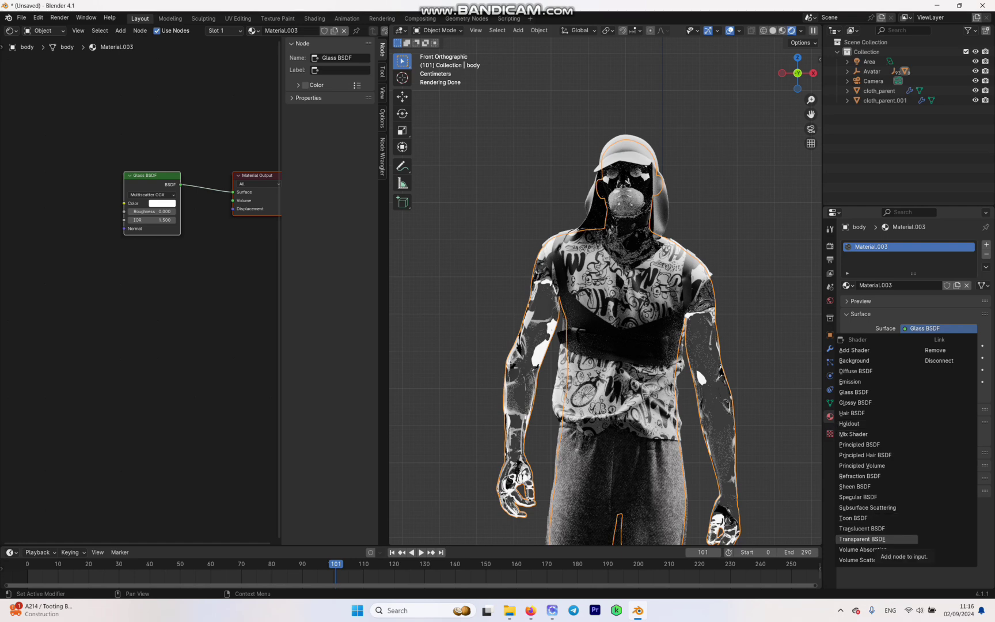
left_click(853, 434)
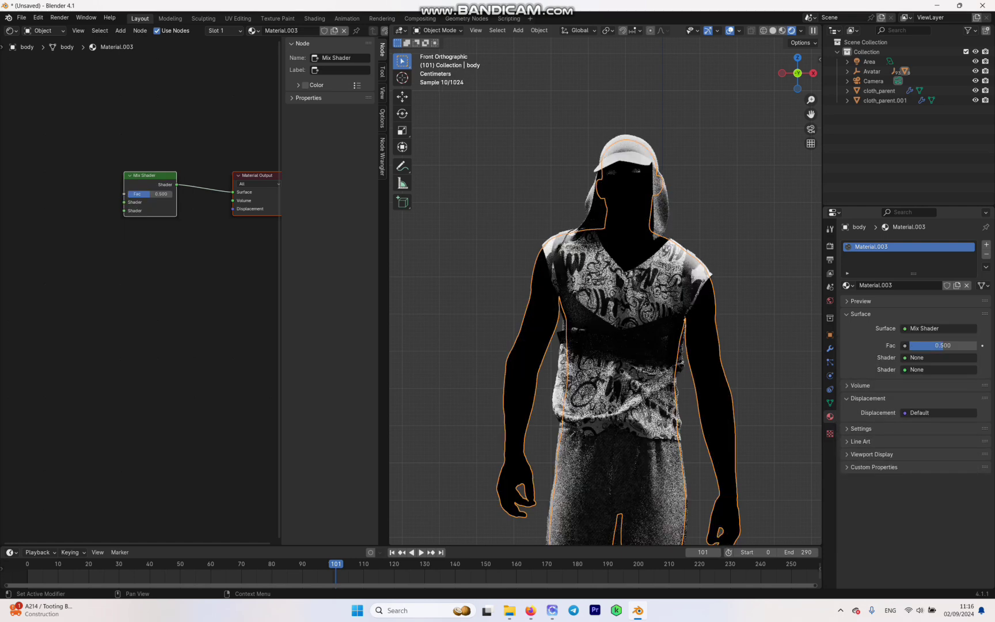
left_click(938, 328)
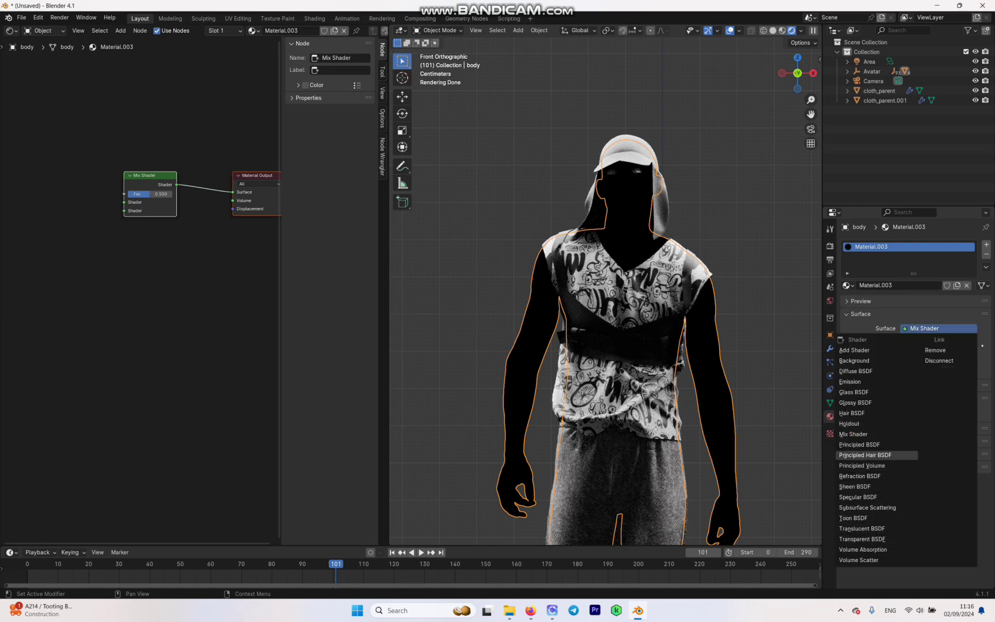
left_click(858, 445)
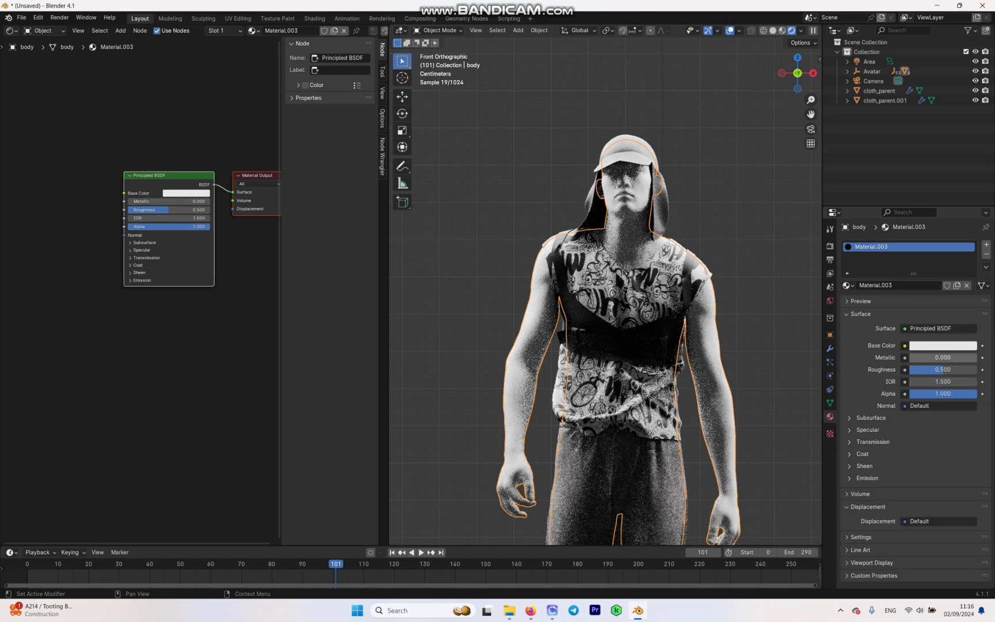
- Set the avatar body material's Metallic to 1.000 and change its base color to a pale peach skin tone
left_click_drag(921, 357, 977, 358)
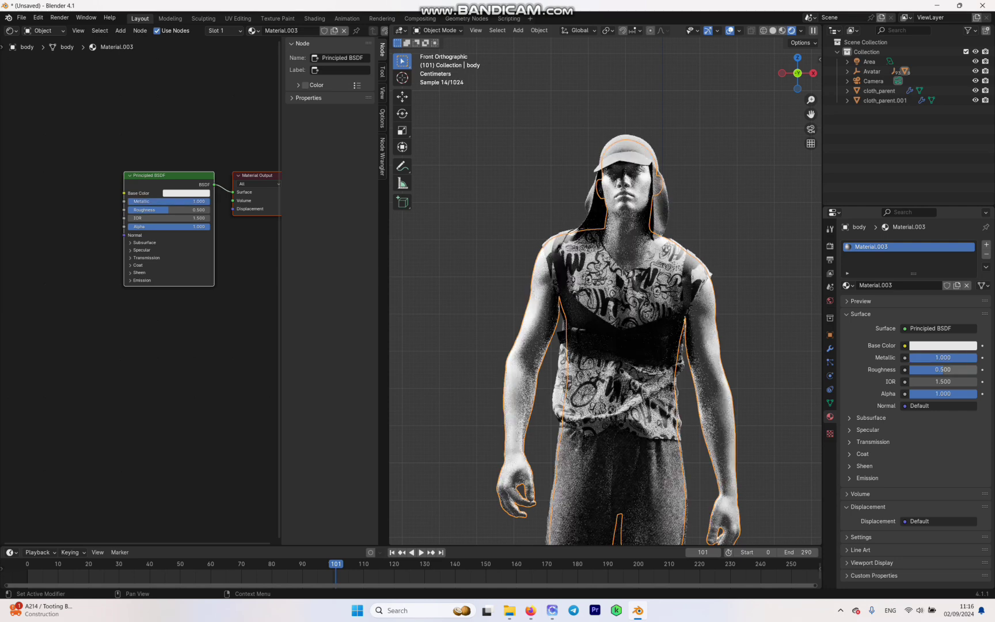
scroll(604, 288, "down", 3)
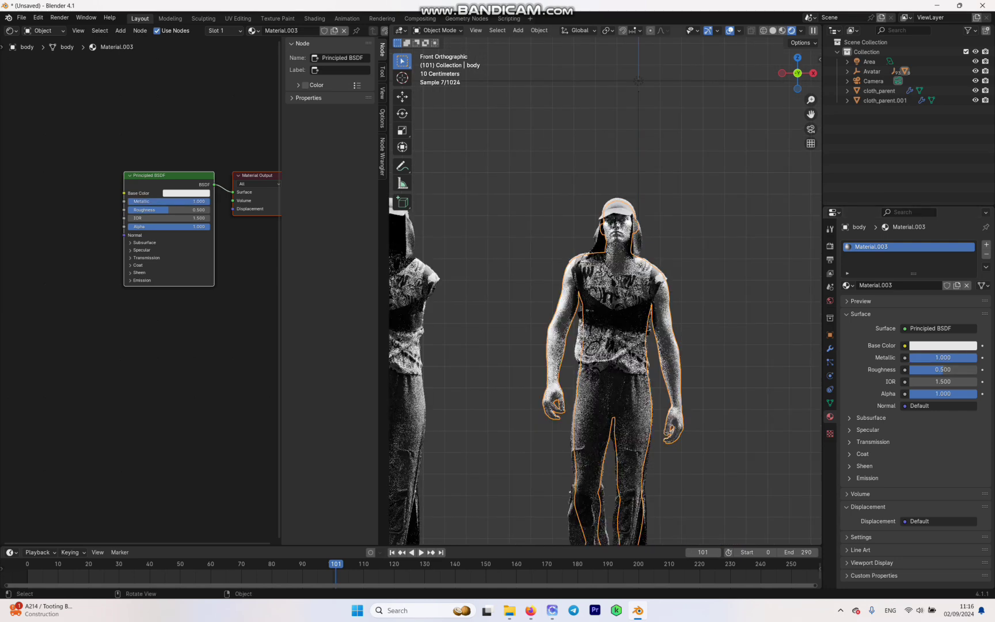
left_click(943, 345)
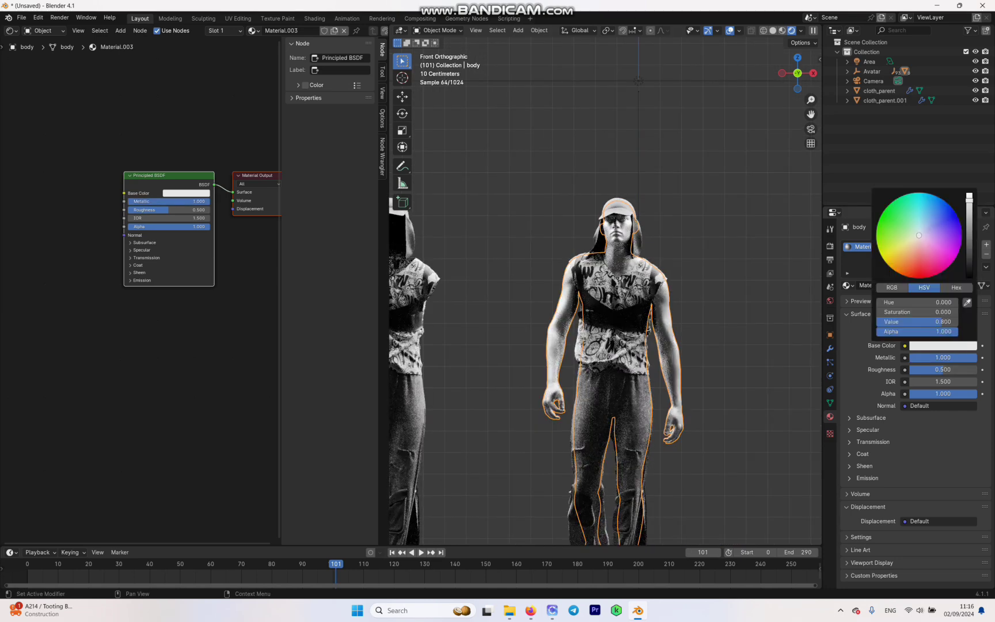
left_click(896, 253)
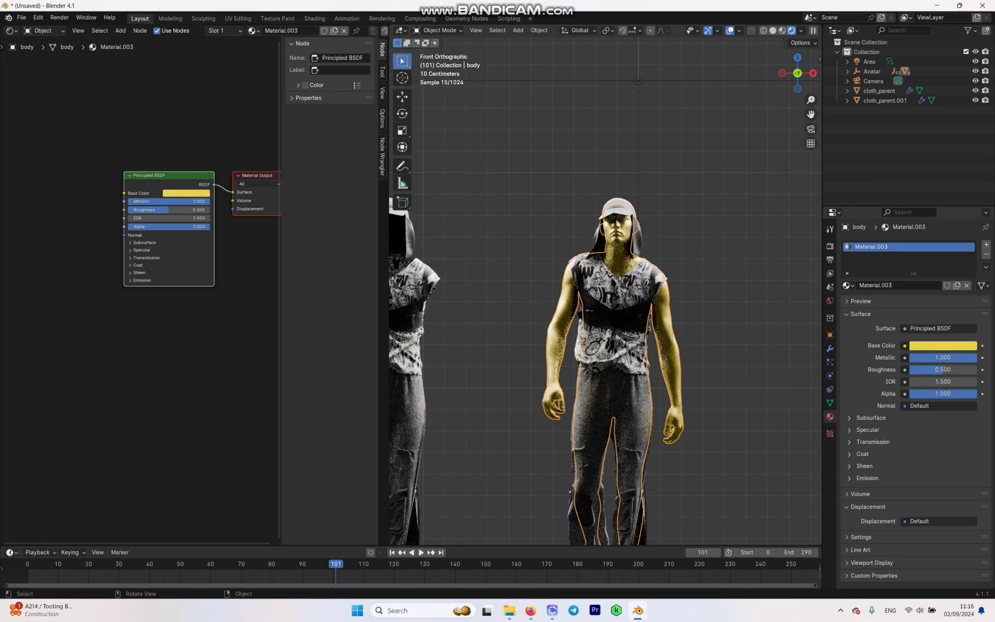
left_click(943, 345)
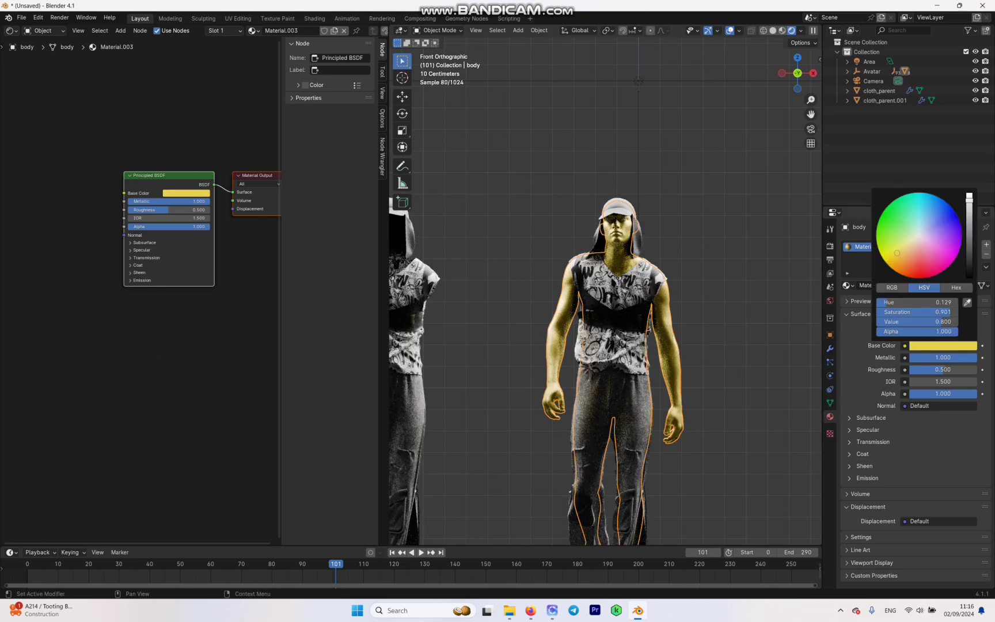
mouse_move(897, 252)
left_mouse_down()
mouse_move(928, 245)
mouse_move(914, 245)
left_mouse_up()
left_click(942, 346)
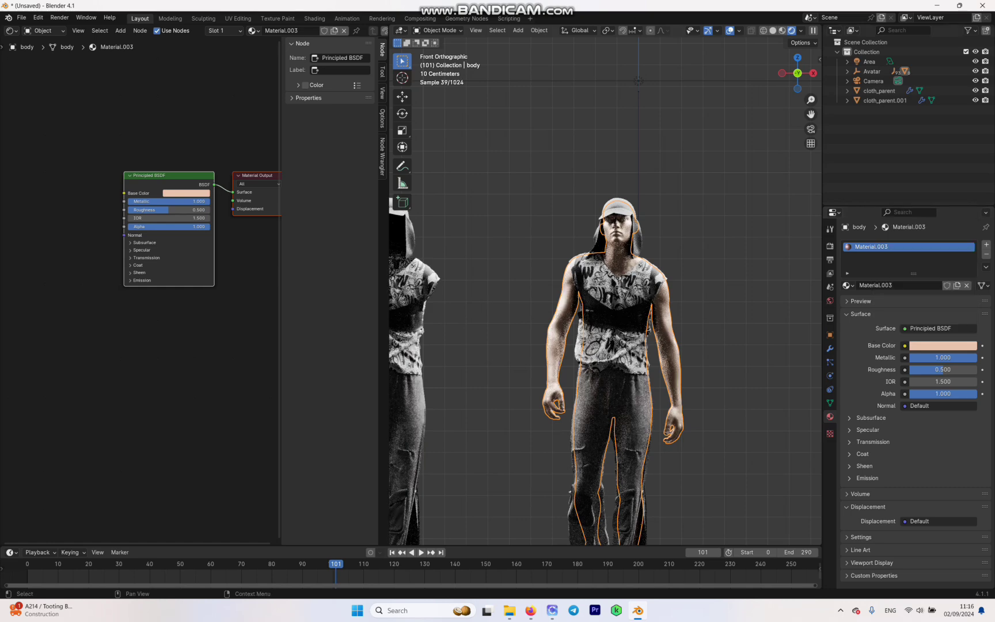
middle_click_drag(637, 346, 642, 328, "shift")
left_click_drag(816, 97, 861, 12)
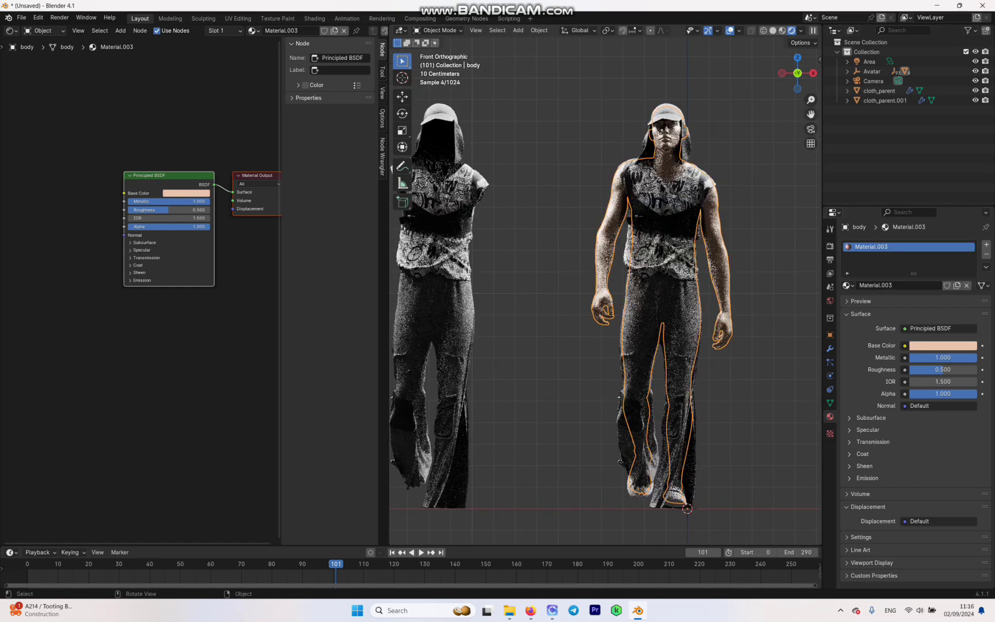
scroll(605, 284, "up", 2)
scroll(605, 284, "down", 6)
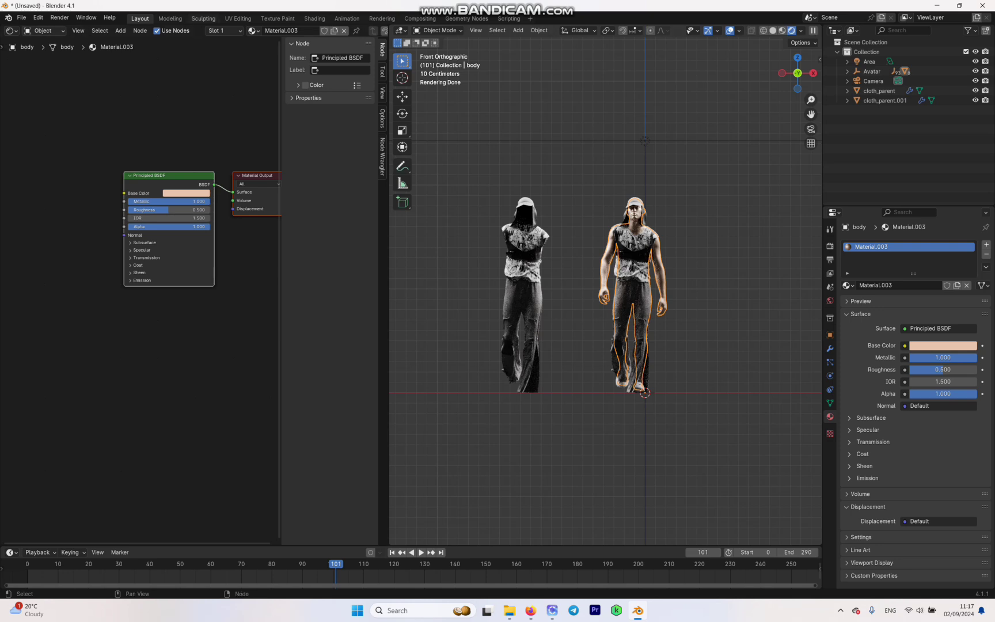
- Switch the shader node editor from object materials to the World shader and bring both of its nodes into view
left_click(12, 31)
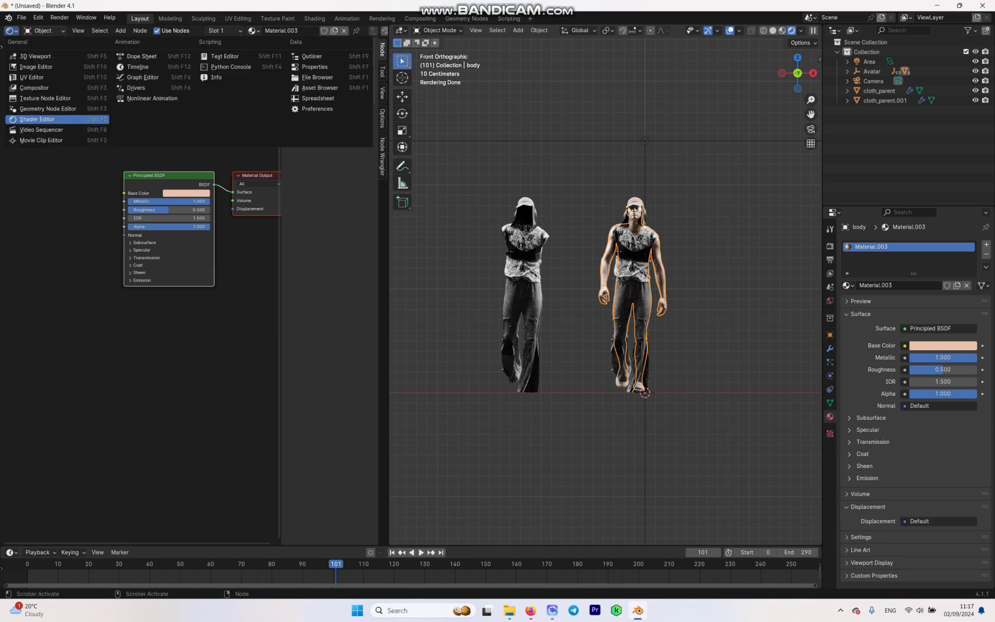
left_click(57, 119)
left_click(43, 30)
left_click(45, 65)
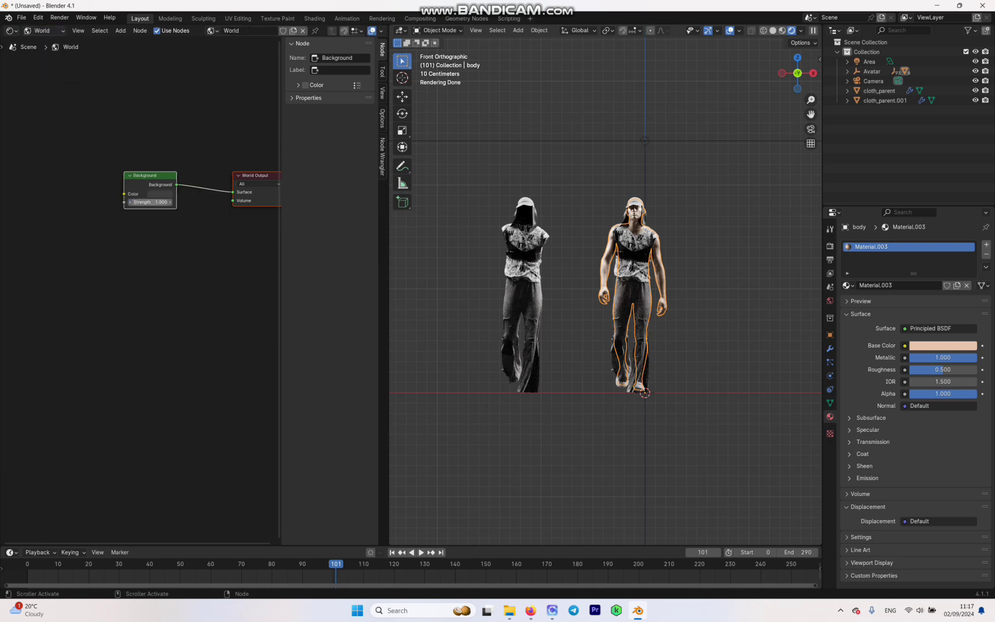
middle_click_drag(206, 165, 167, 183)
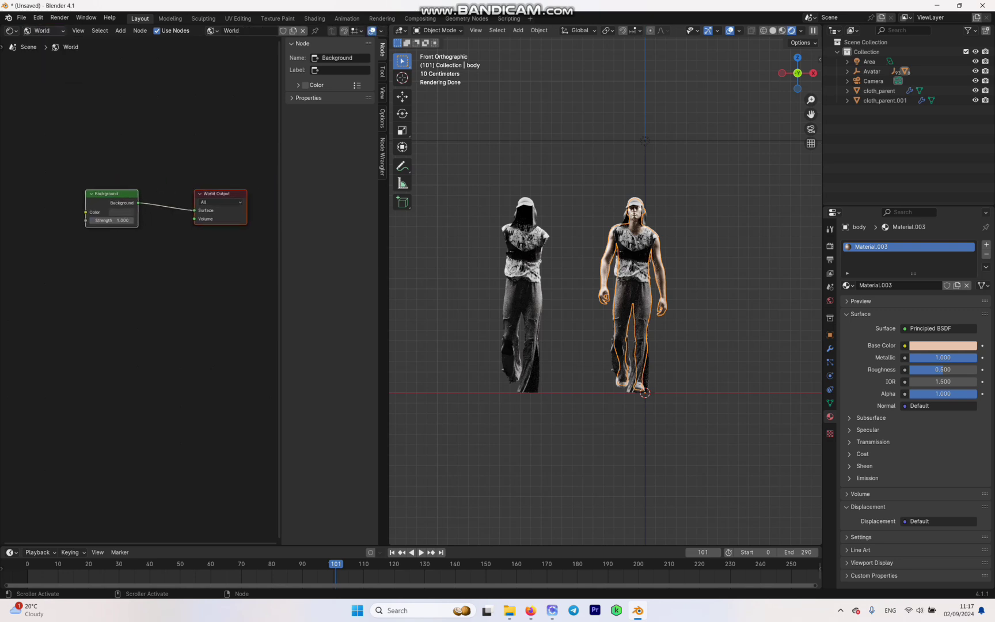
- Add an Environment Texture node feeding the Color input of the World's Background node
left_click_drag(85, 212, 43, 221)
key("Escape")
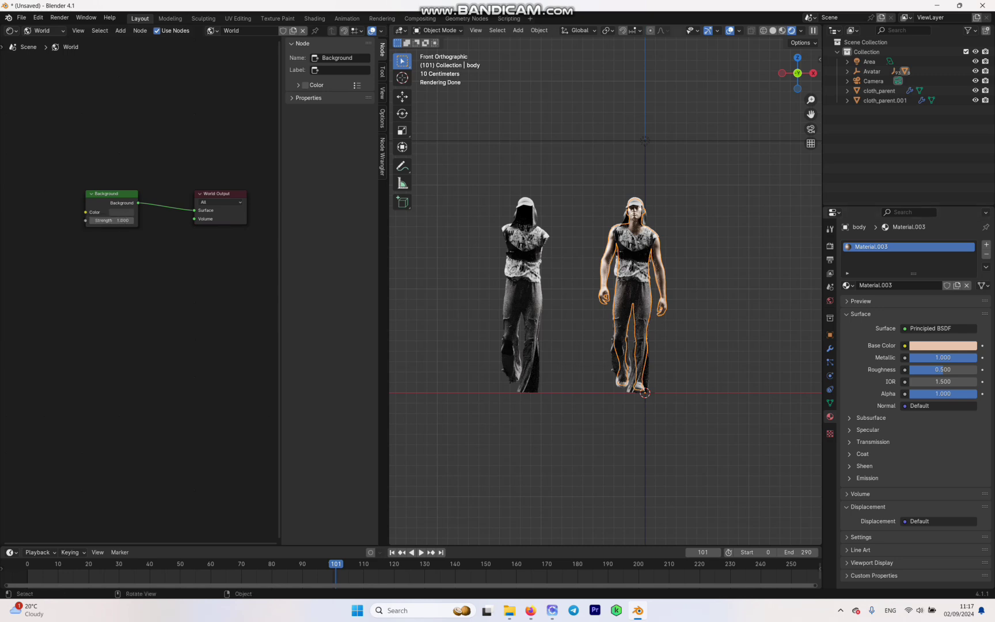
left_click_drag(85, 212, 47, 225)
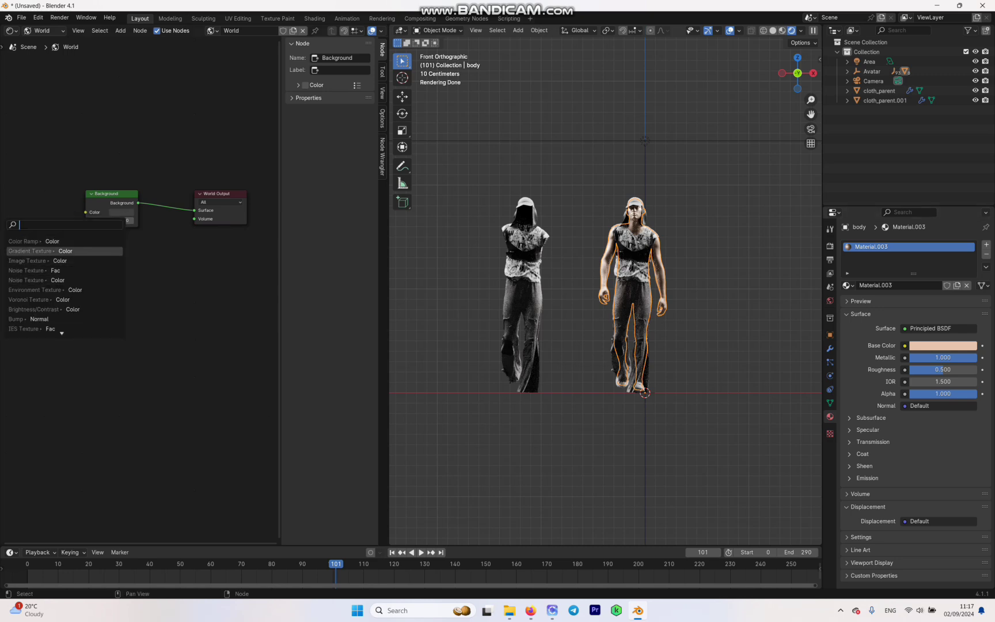
left_click(45, 290)
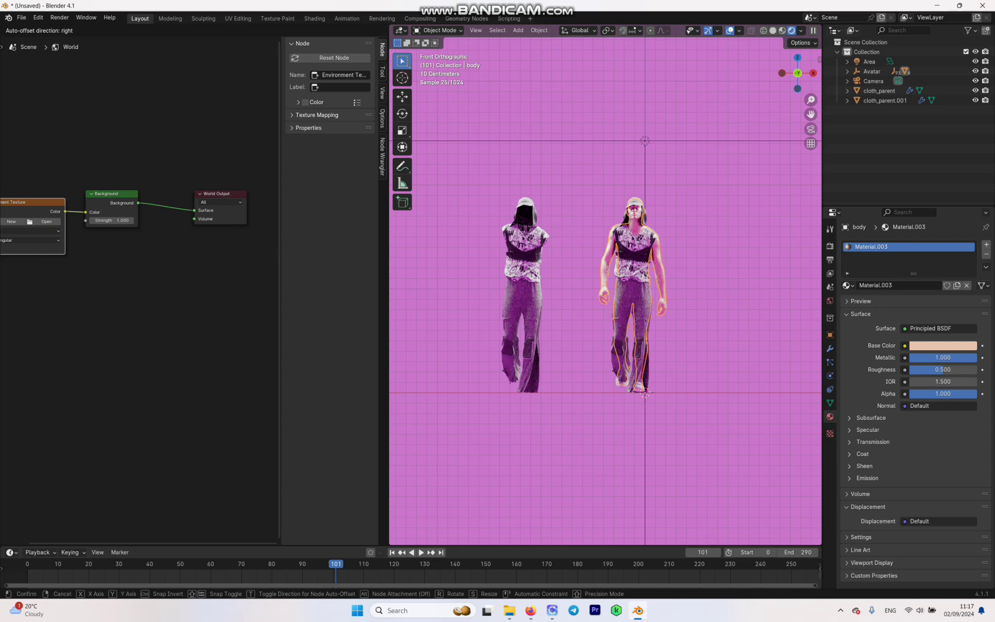
left_click(63, 275)
middle_click_drag(64, 276, 177, 264)
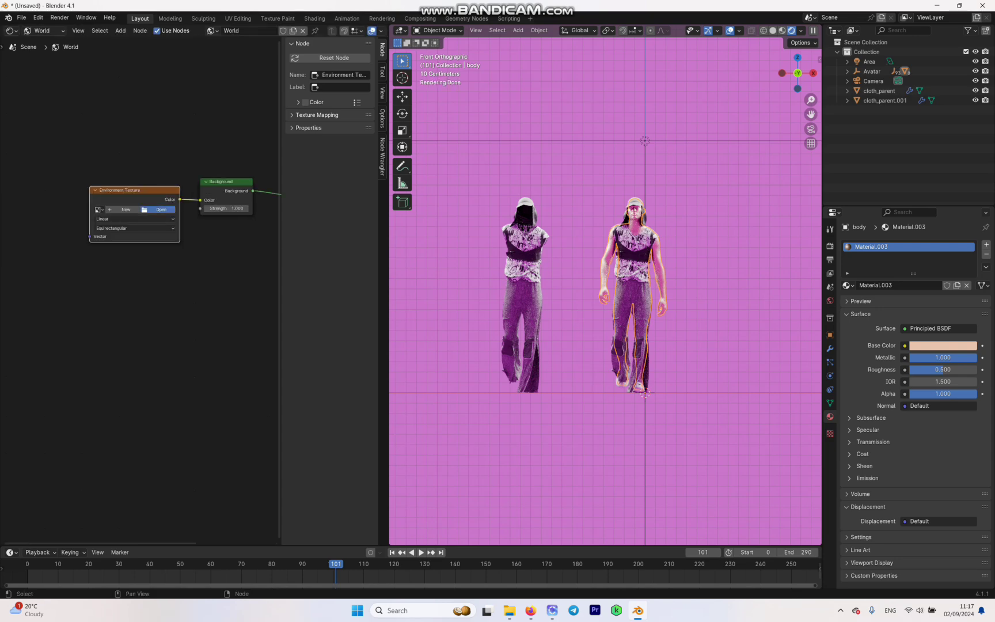
- Load kloofendal_overcast_puresky_4k.exr from the hdri folder inside Downloads\blender asset into the Environment Texture node
left_click(159, 209)
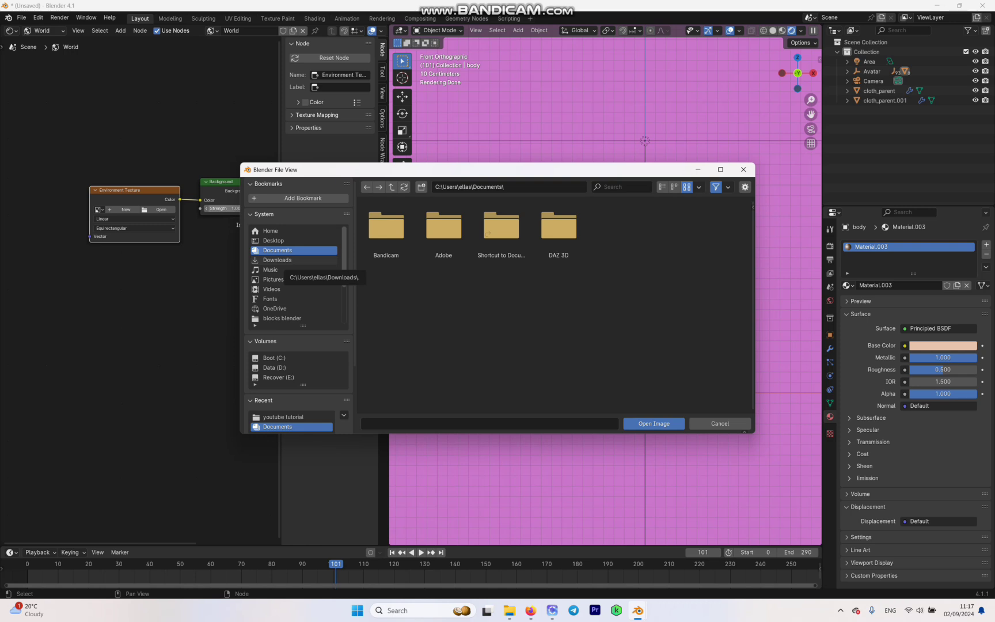
left_click(277, 260)
left_click(621, 186)
type("blender")
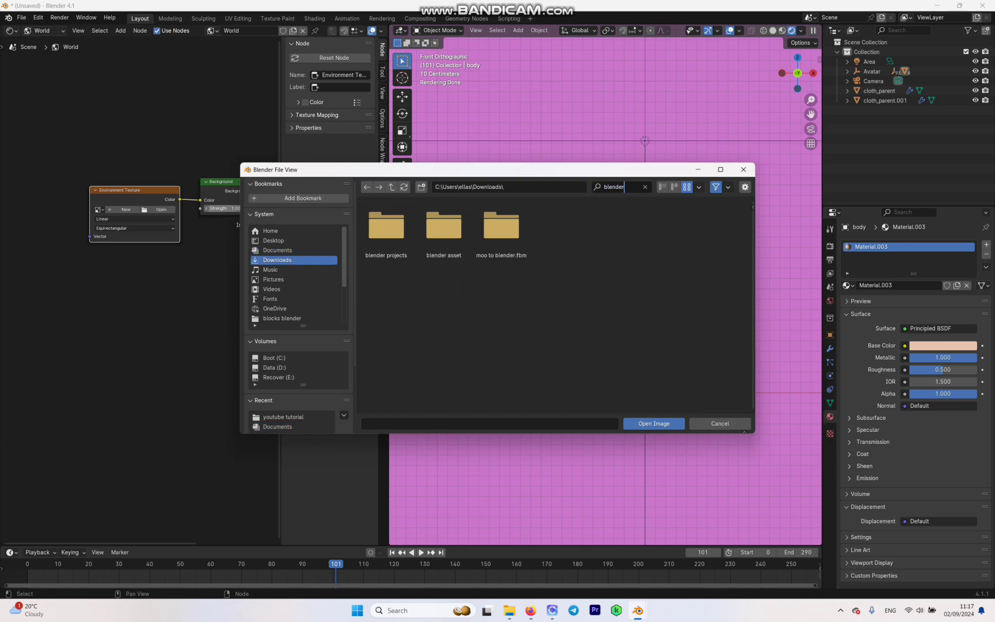
double_click(443, 227)
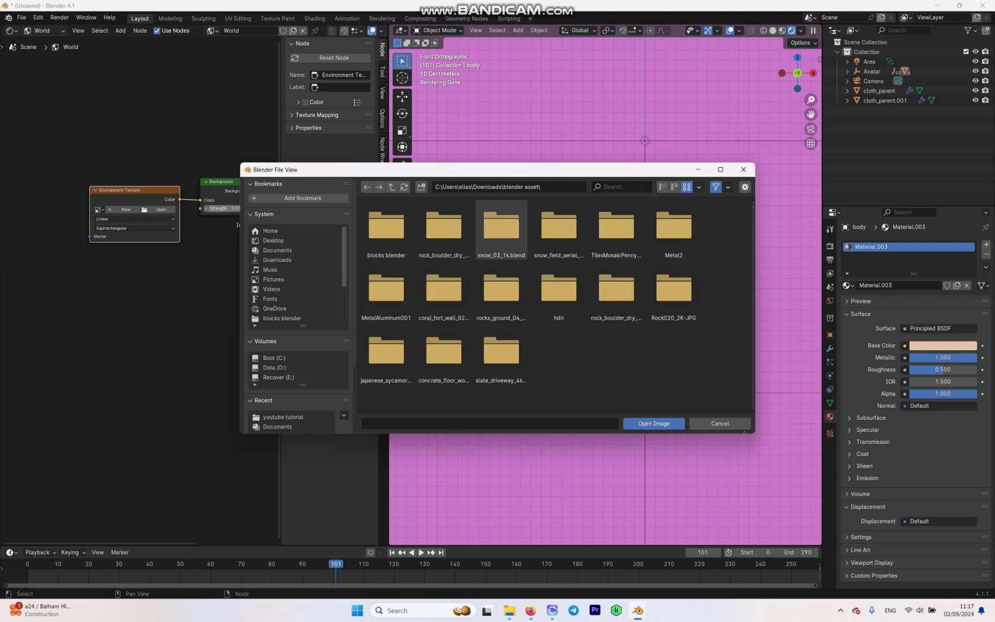
double_click(558, 291)
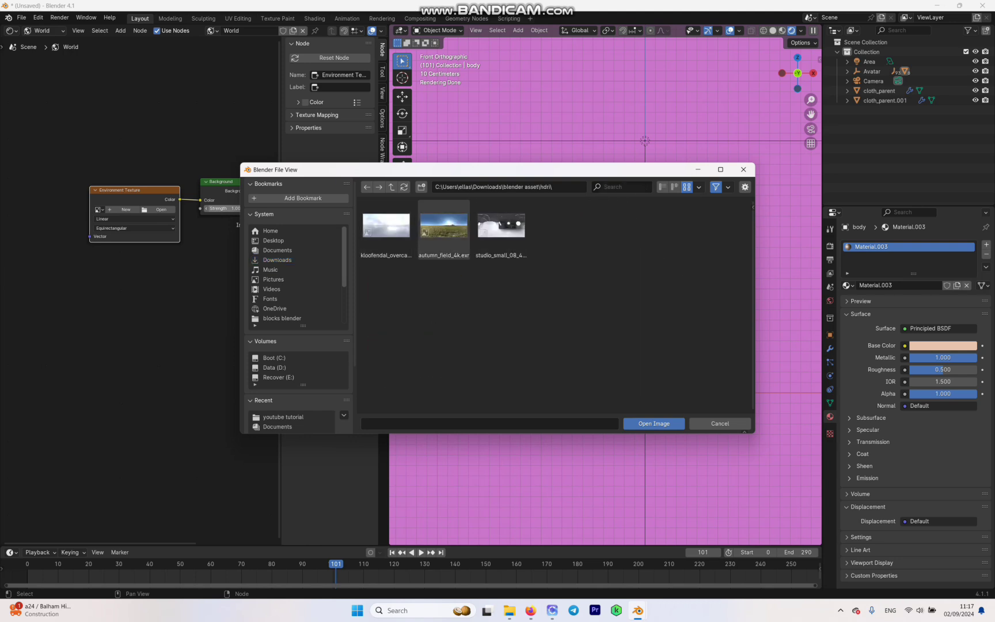
left_click(386, 228)
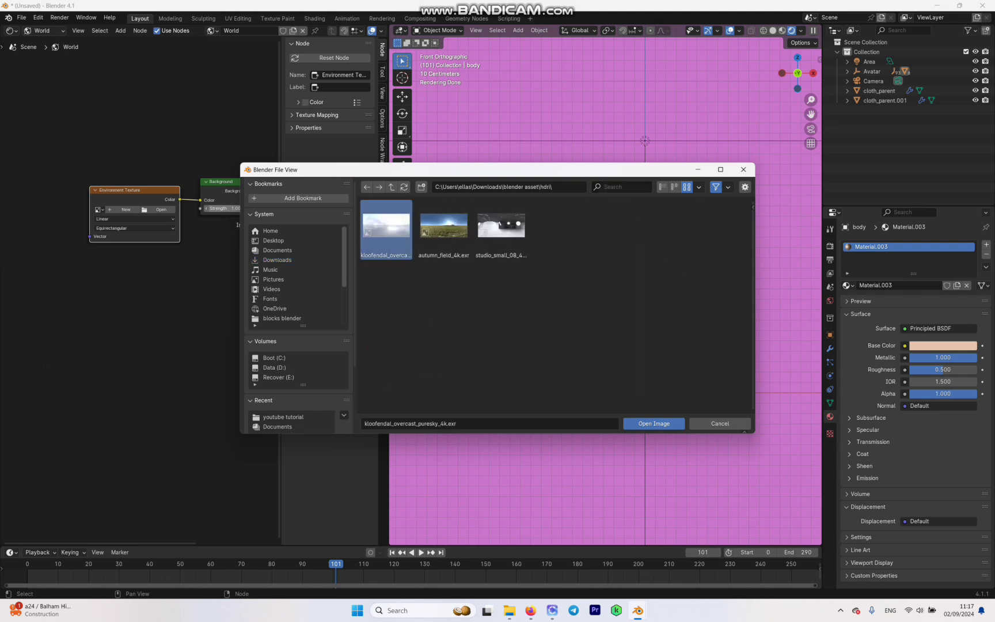
left_click(653, 423)
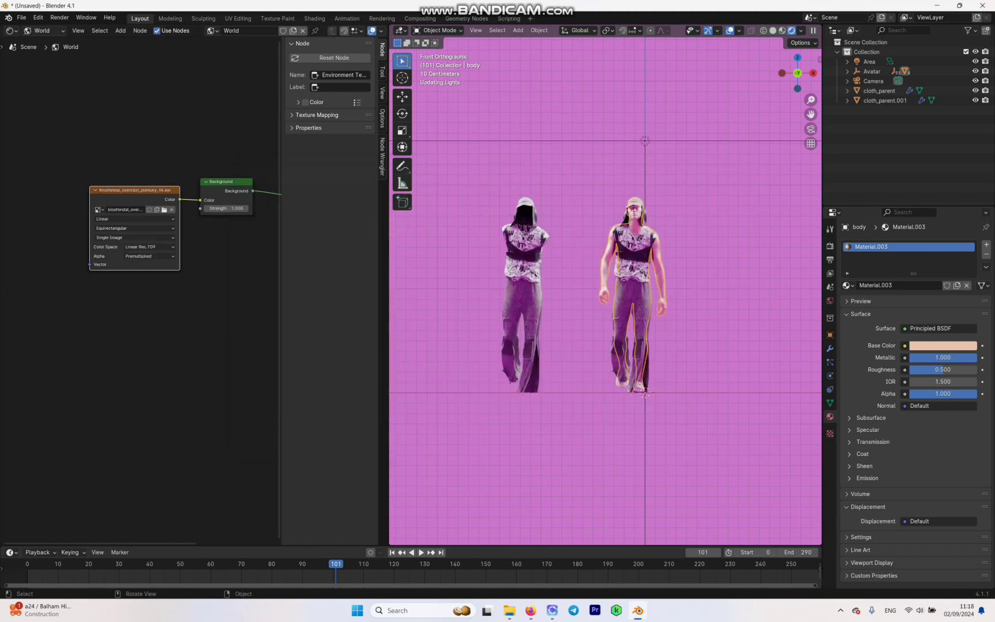
- Disconnect the environment texture from the World's Background node and set the background color to black
scroll(604, 284, "down", 5)
scroll(605, 284, "up", 6)
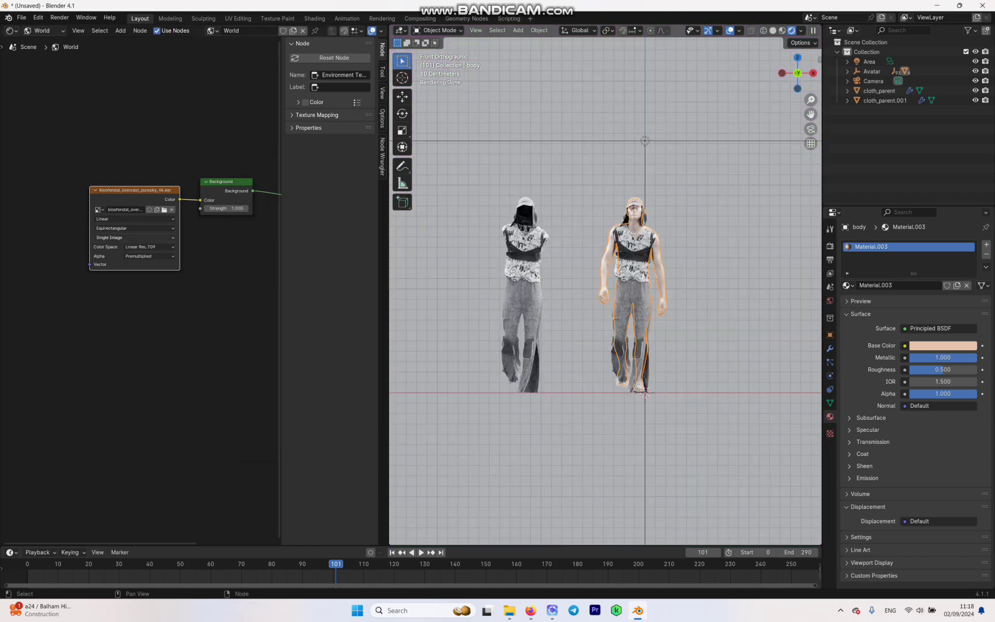
scroll(604, 291, "down", 5)
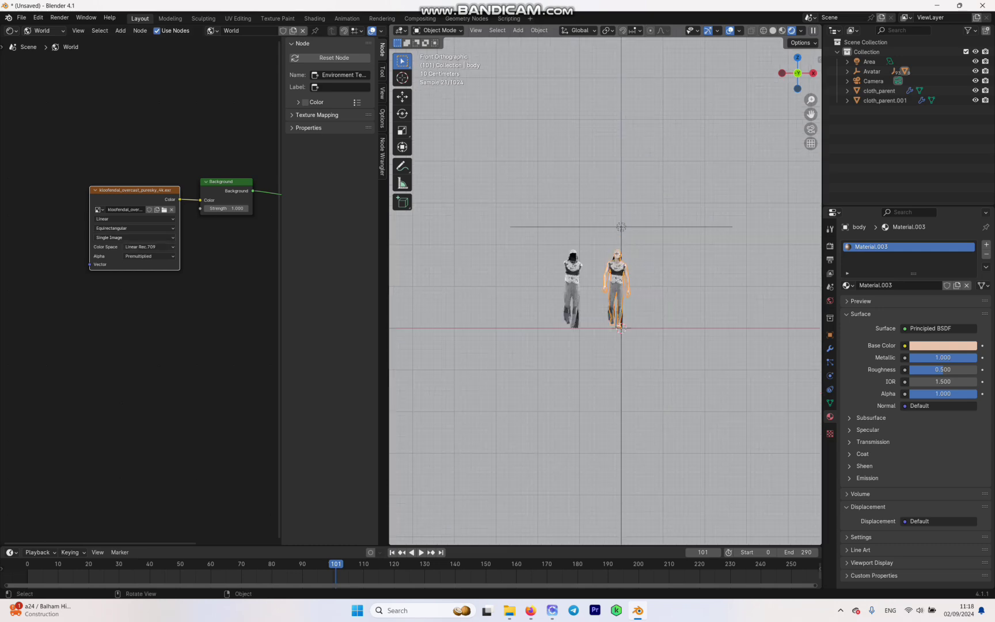
scroll(605, 291, "up", 2)
scroll(608, 271, "up", 1)
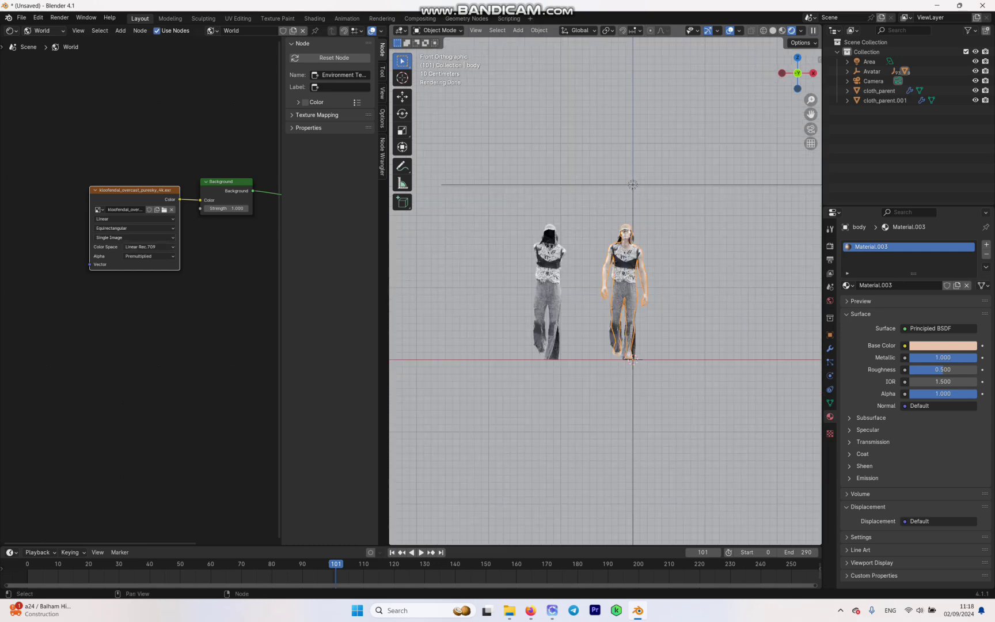
left_click(226, 182)
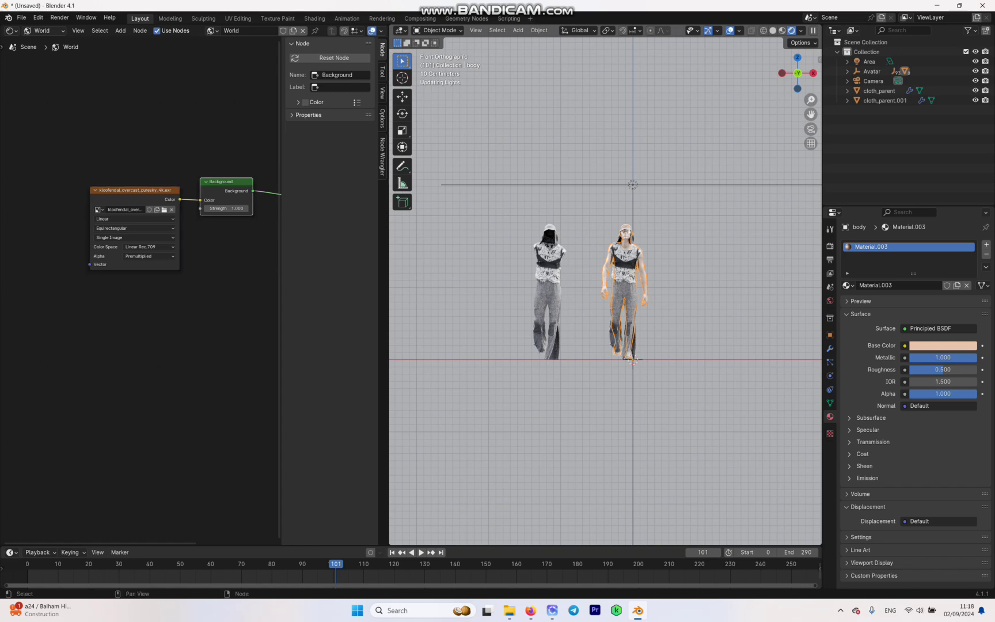
left_click_drag(200, 200, 191, 206)
left_click(236, 199)
left_click_drag(299, 132, 299, 147)
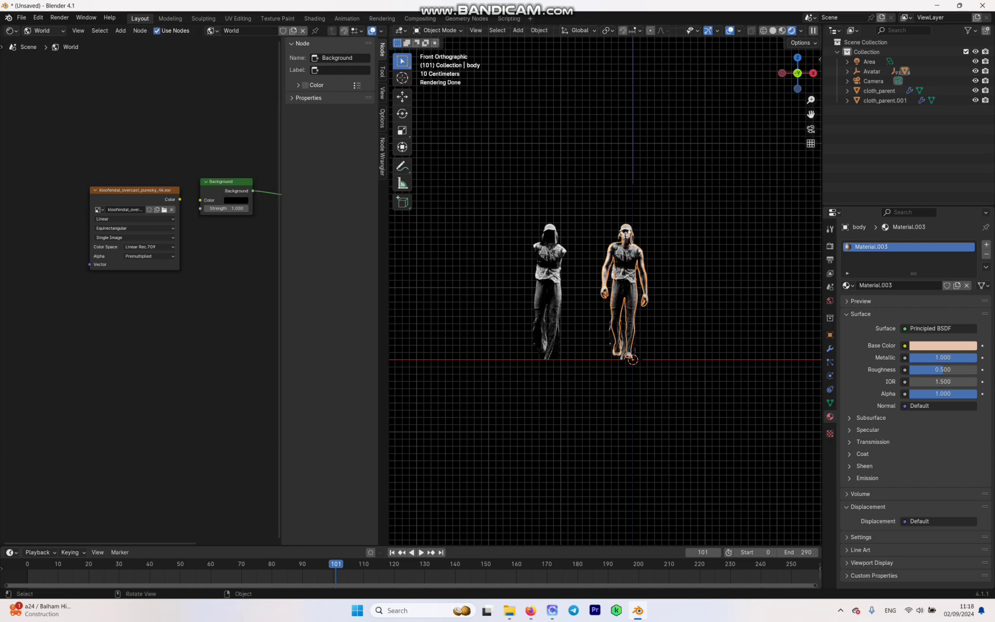
- Inspect the clothed avatar up close against the black background and switch the viewport shading to Material Preview
scroll(605, 291, "up", 1)
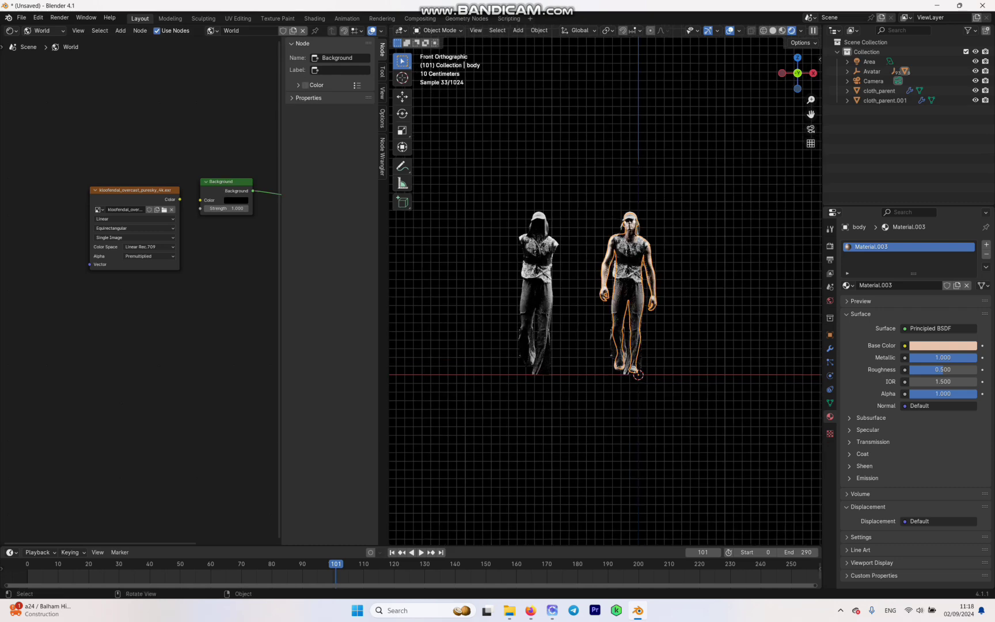
middle_click_drag(604, 291, 594, 289)
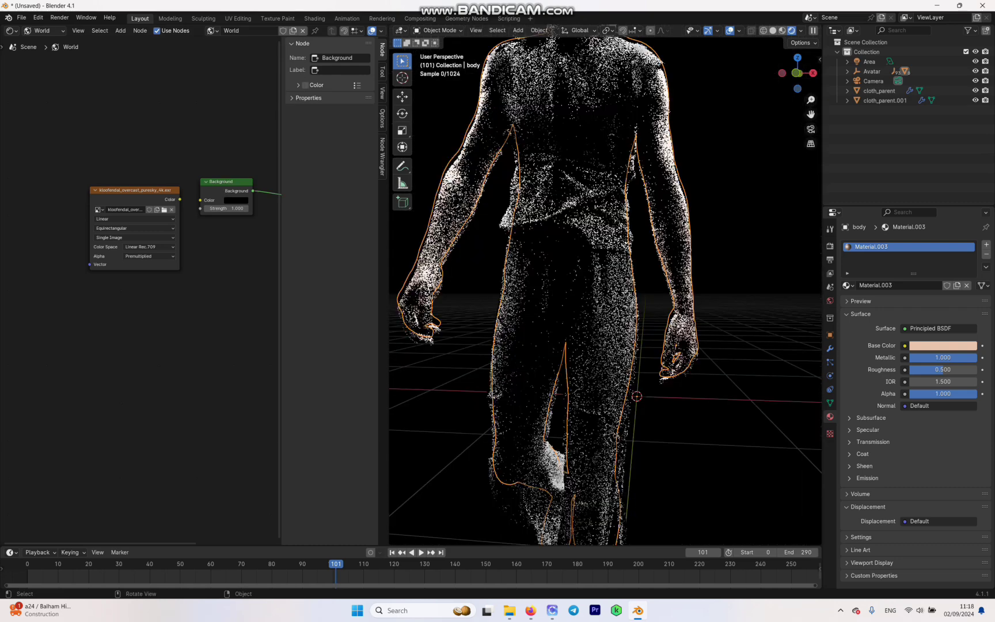
key("z")
key("2")
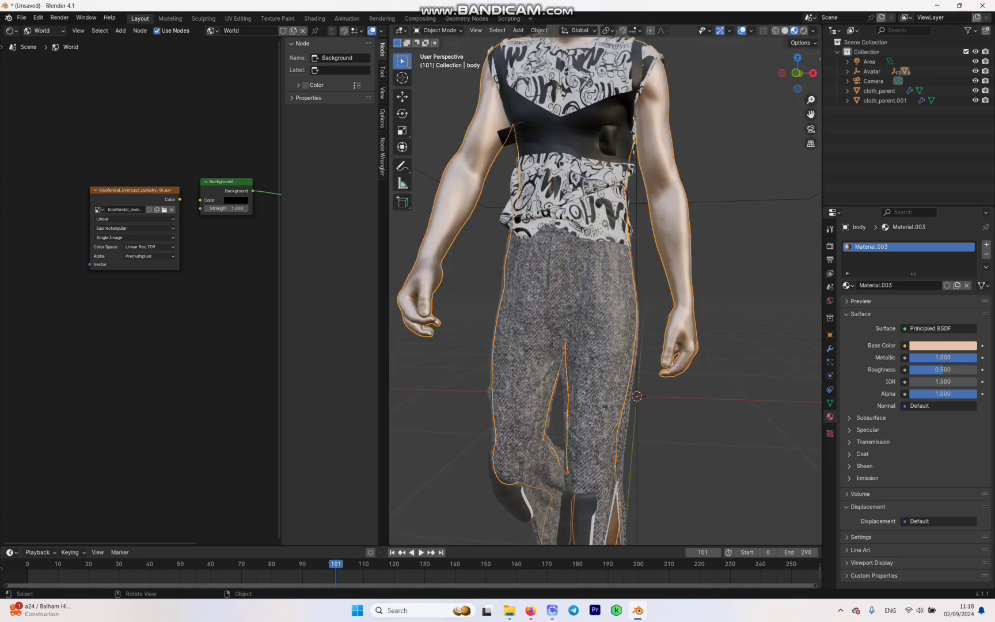
- Align the active camera to an angled view framing both walking figures, and select the camera
scroll(604, 291, "down", 8)
scroll(604, 291, "up", 5)
middle_click_drag(604, 290, 538, 299)
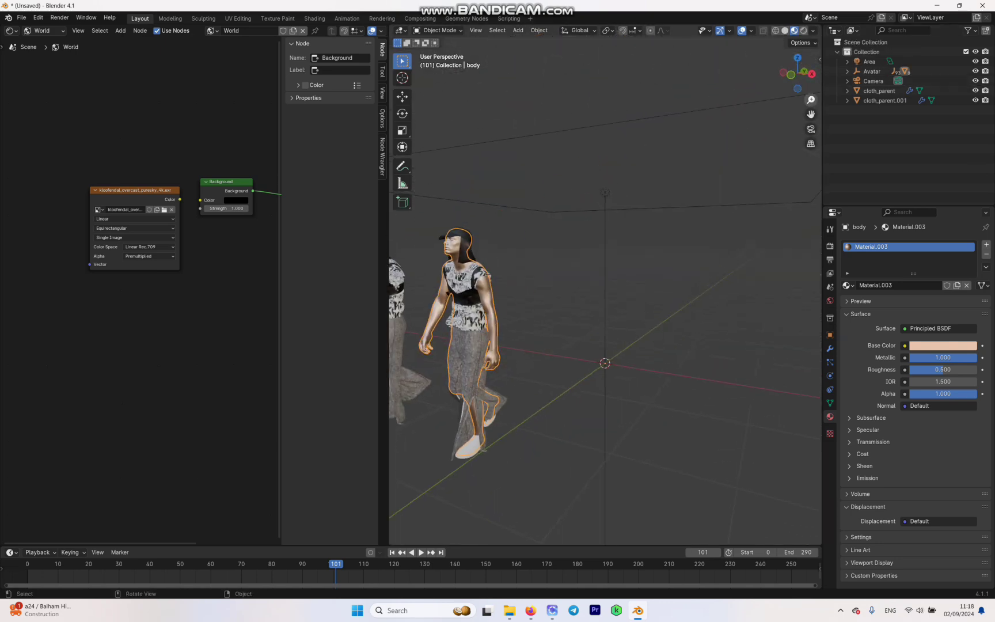
left_click_drag(810, 114, 890, 98)
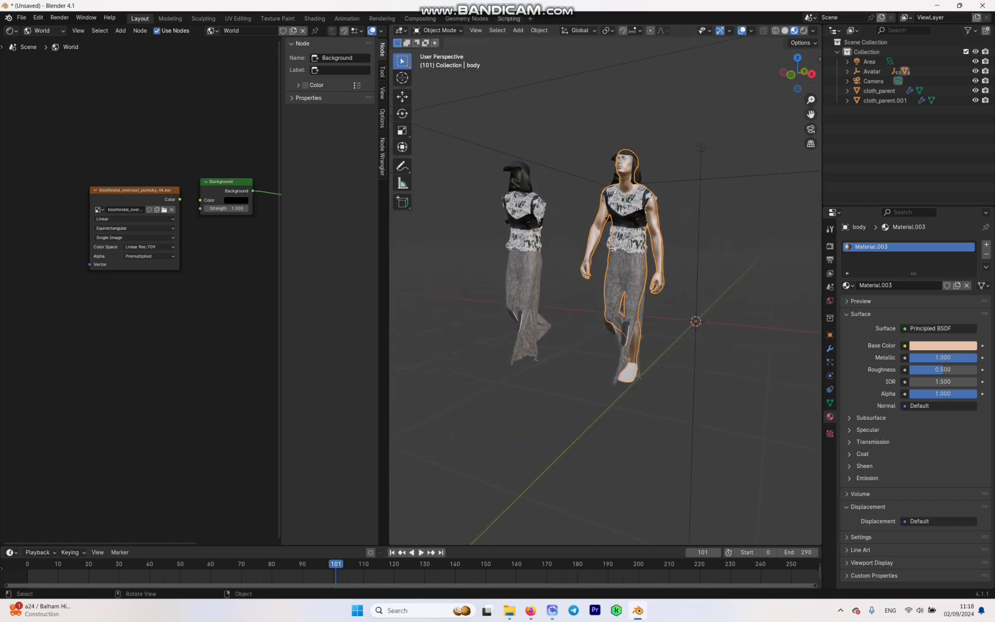
left_click(475, 30)
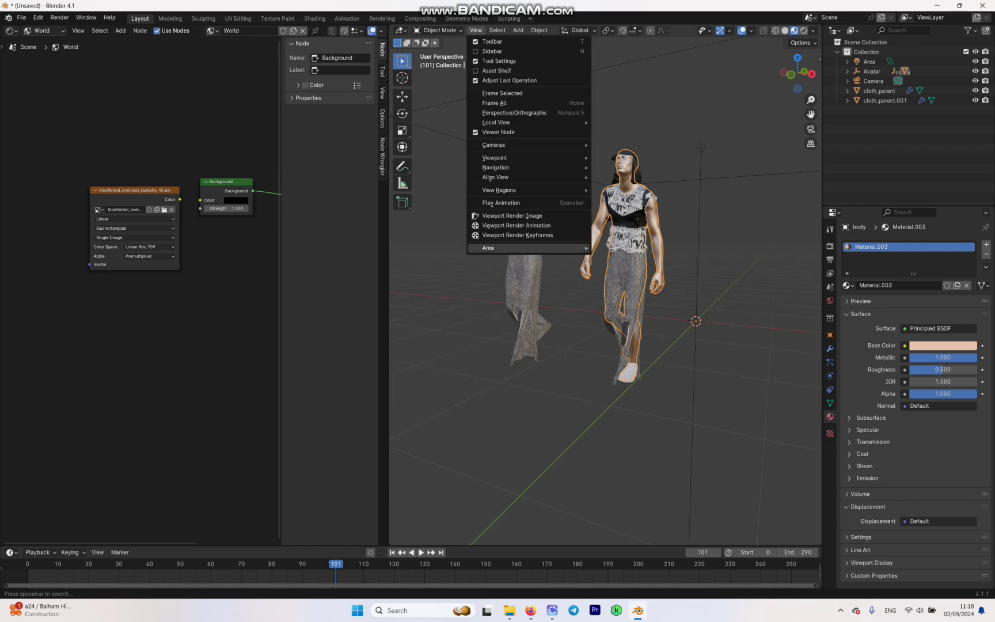
mouse_move(506, 177)
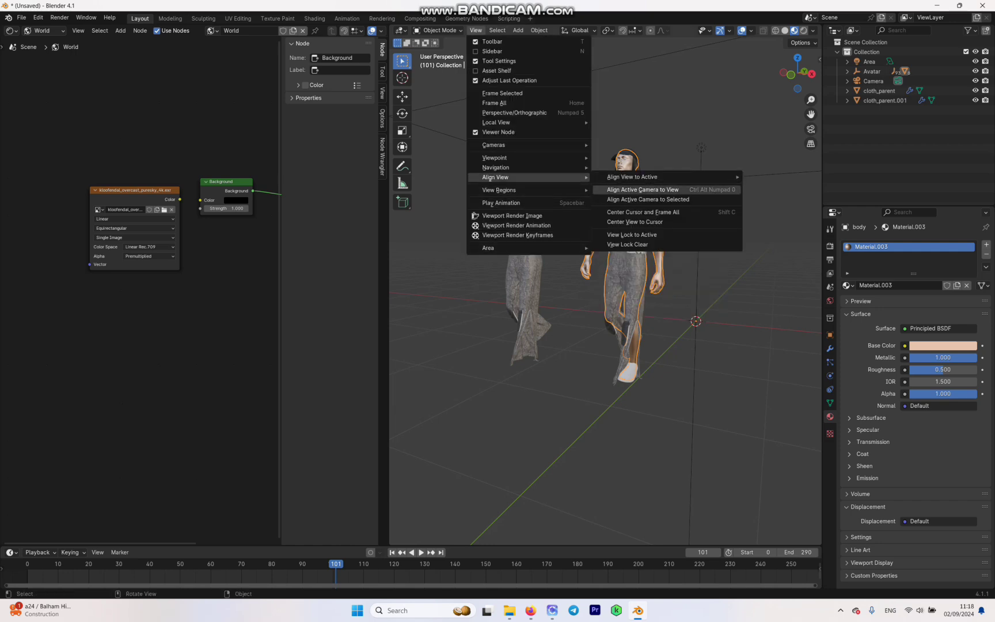
left_click(643, 190)
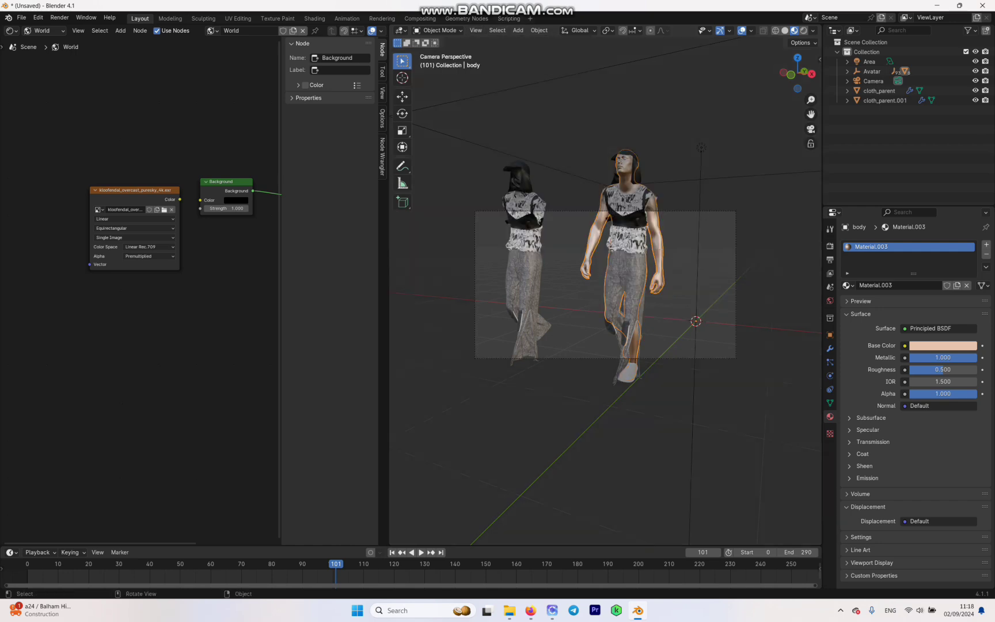
left_click(572, 211)
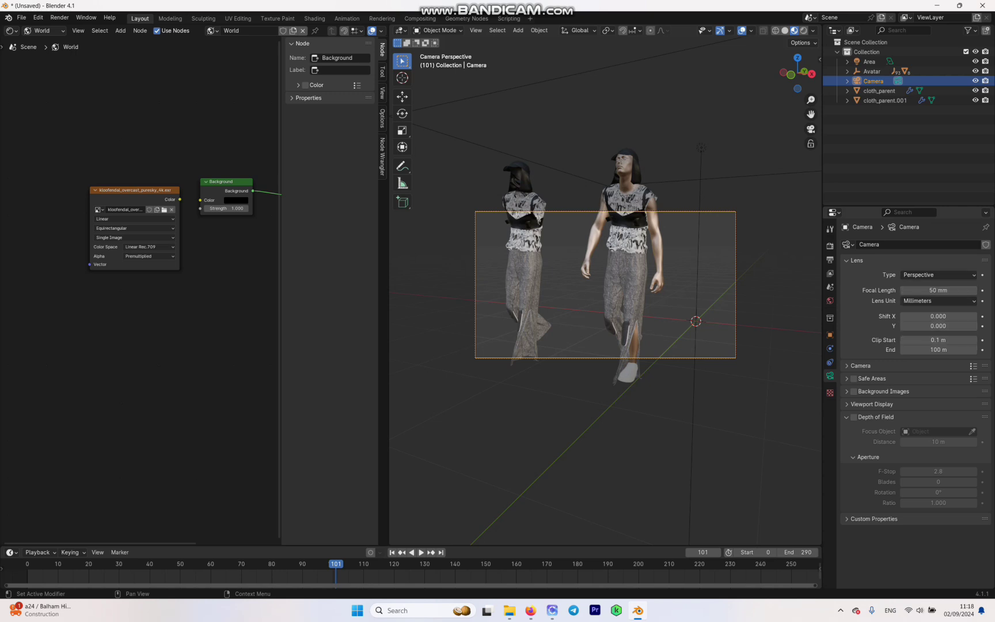
- Set the output resolution to 1500 × 2000 px and the frame rate to 30 fps
left_click(830, 246)
left_click(829, 259)
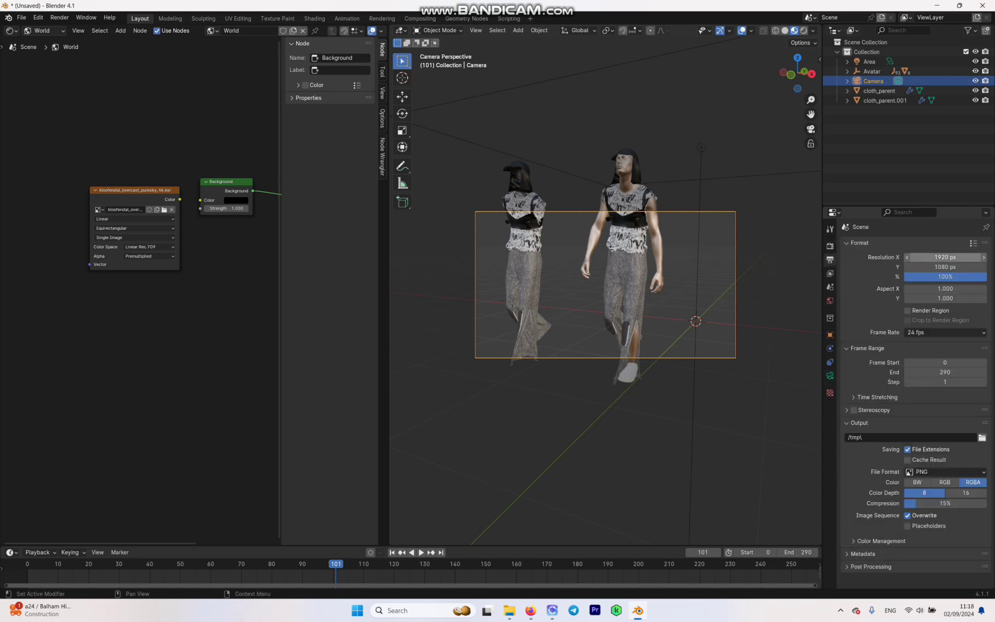
left_click(944, 257)
type("1")
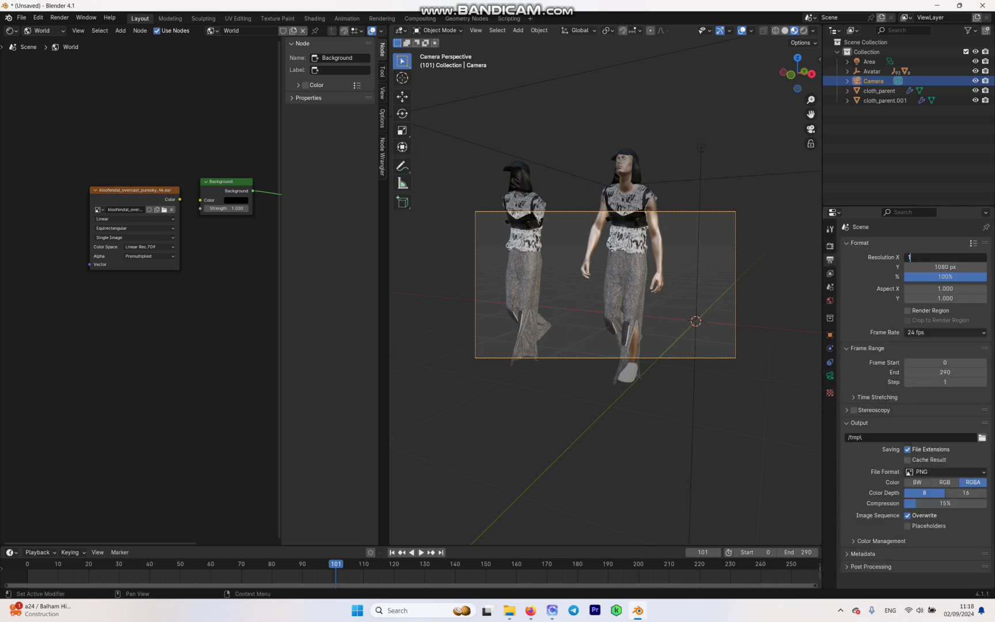
type("500")
key("Tab")
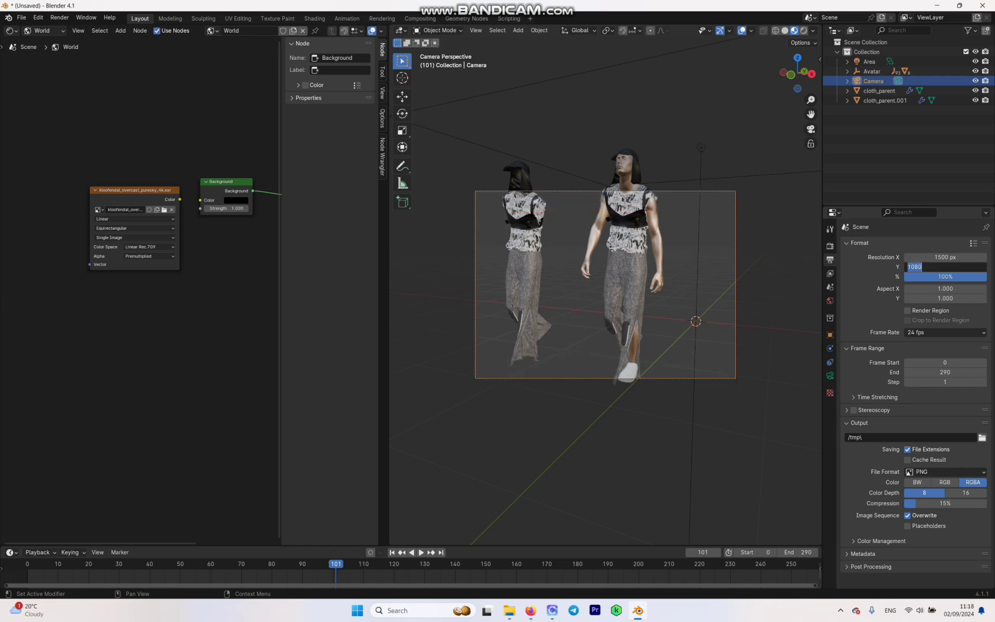
type("2000")
key("Return")
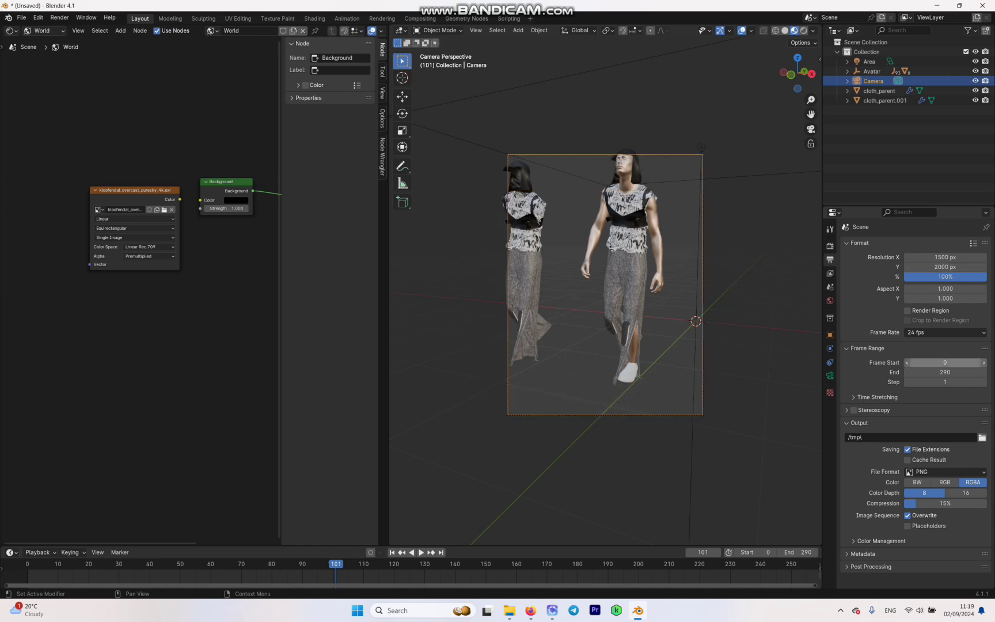
left_click(944, 332)
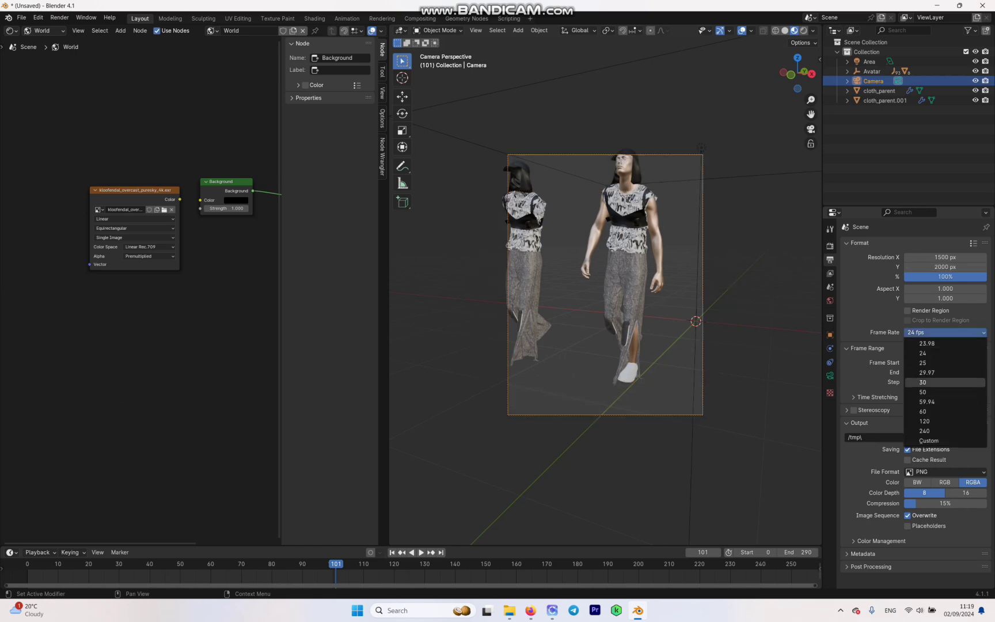
left_click(927, 382)
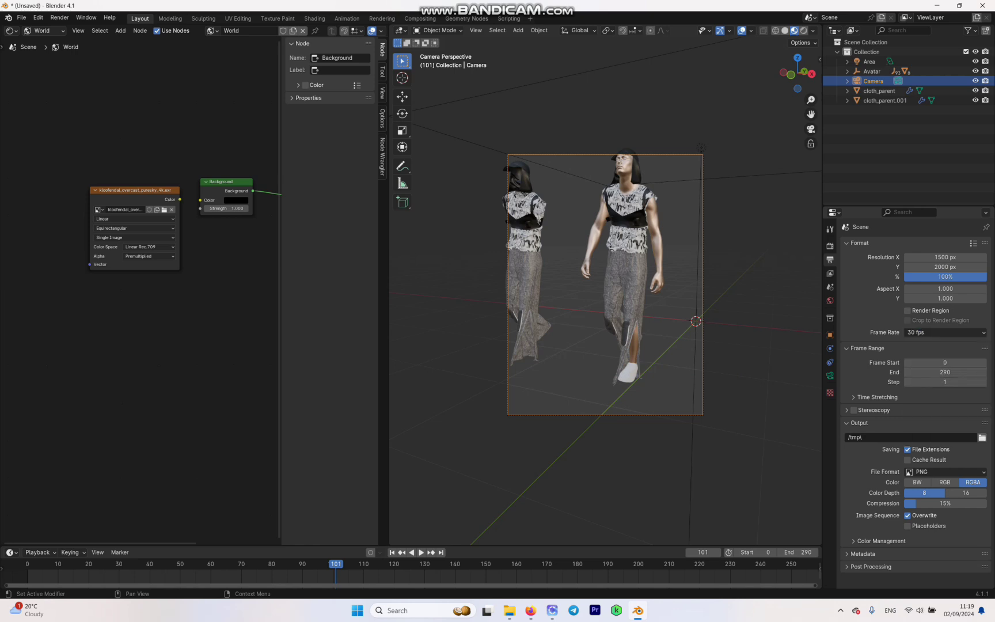
- Play and scrub the walk animation to frame 54, and set the render's start frame to 54
key("space")
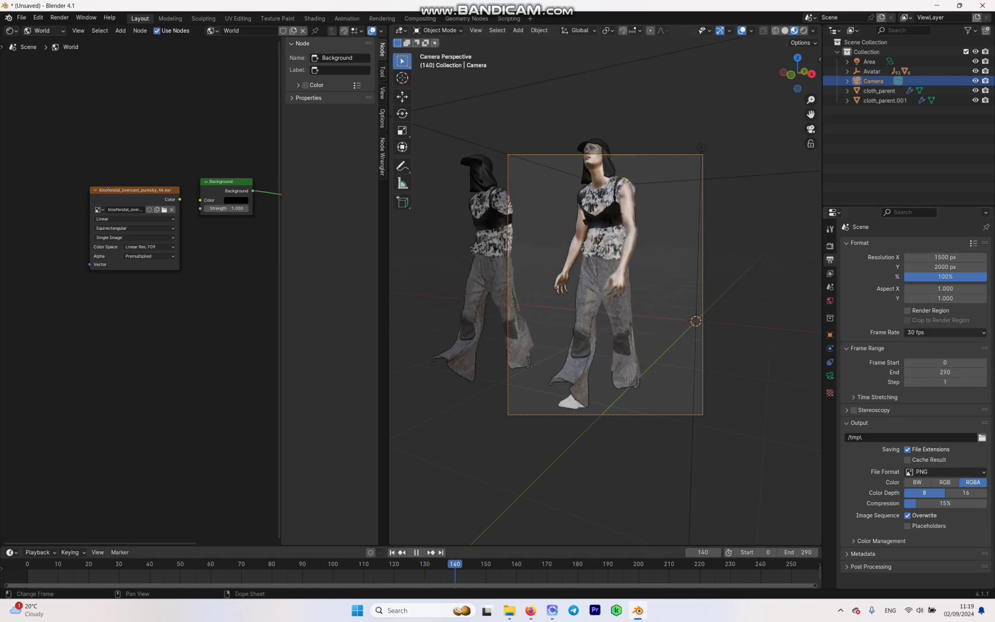
left_click_drag(681, 564, 459, 564)
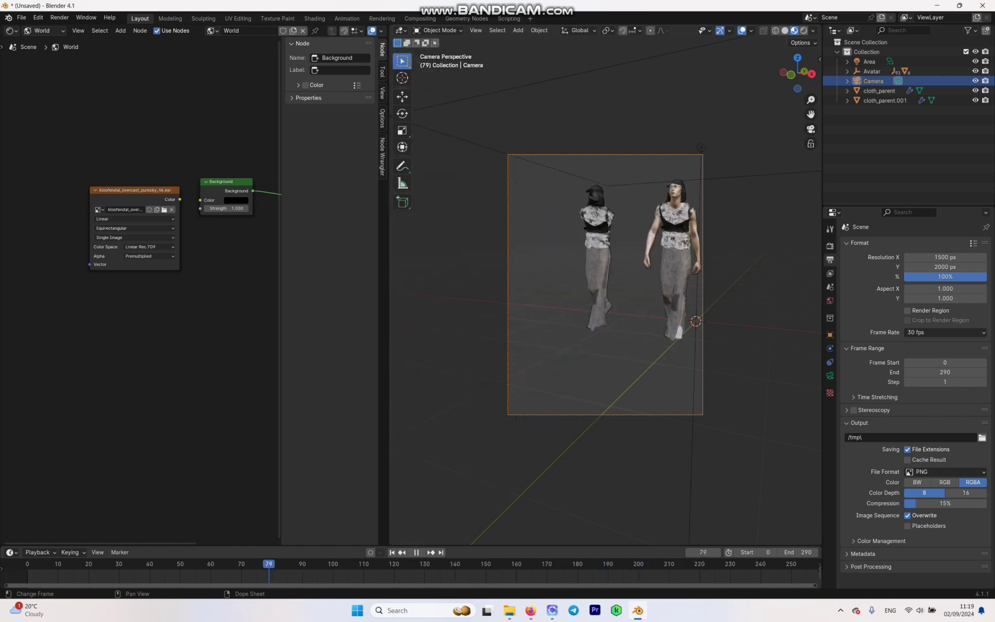
left_click_drag(269, 564, 171, 564)
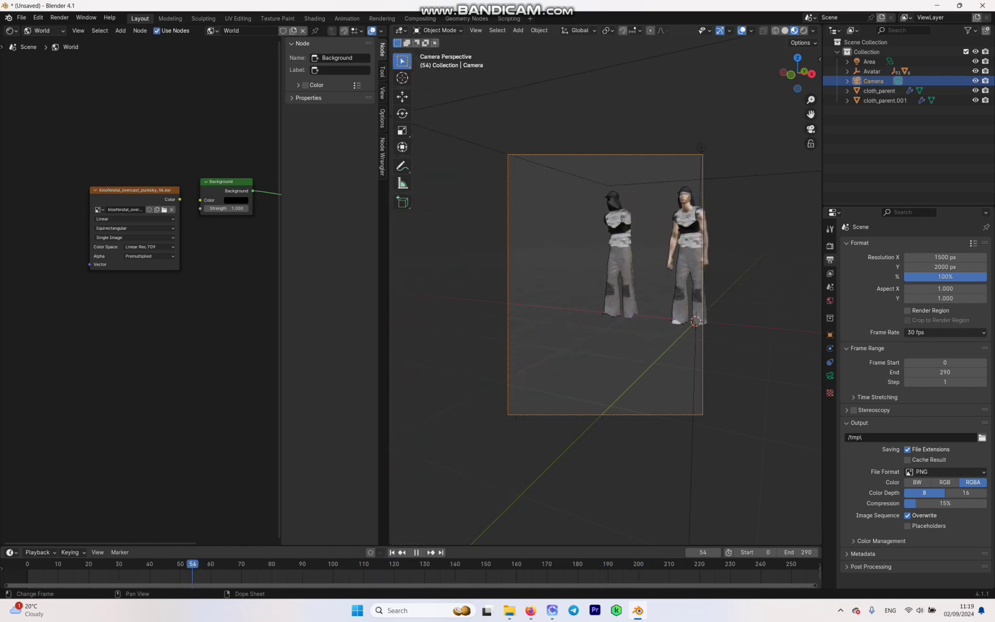
key("space")
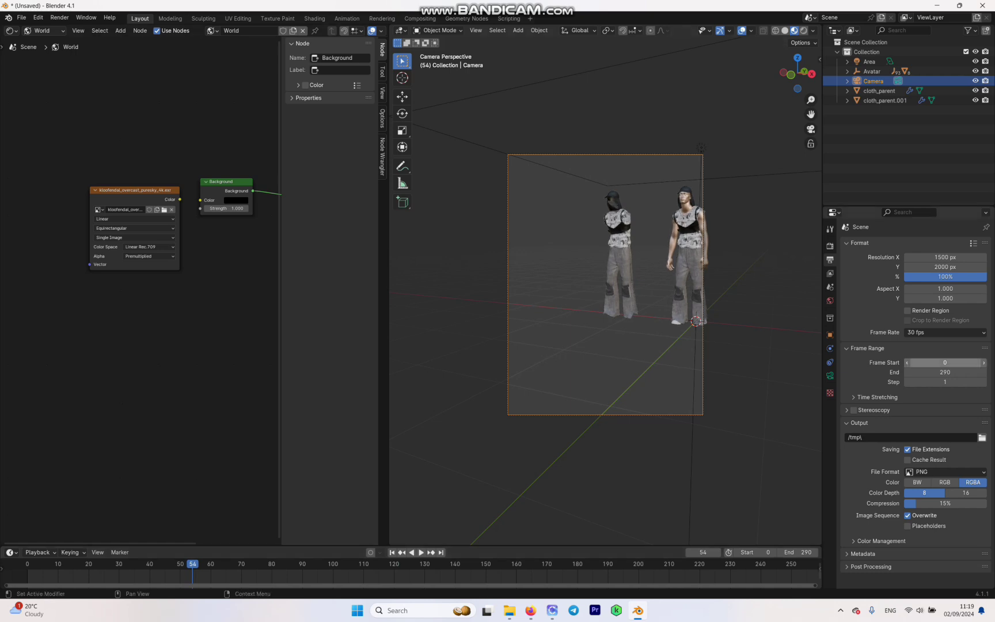
left_click(945, 362)
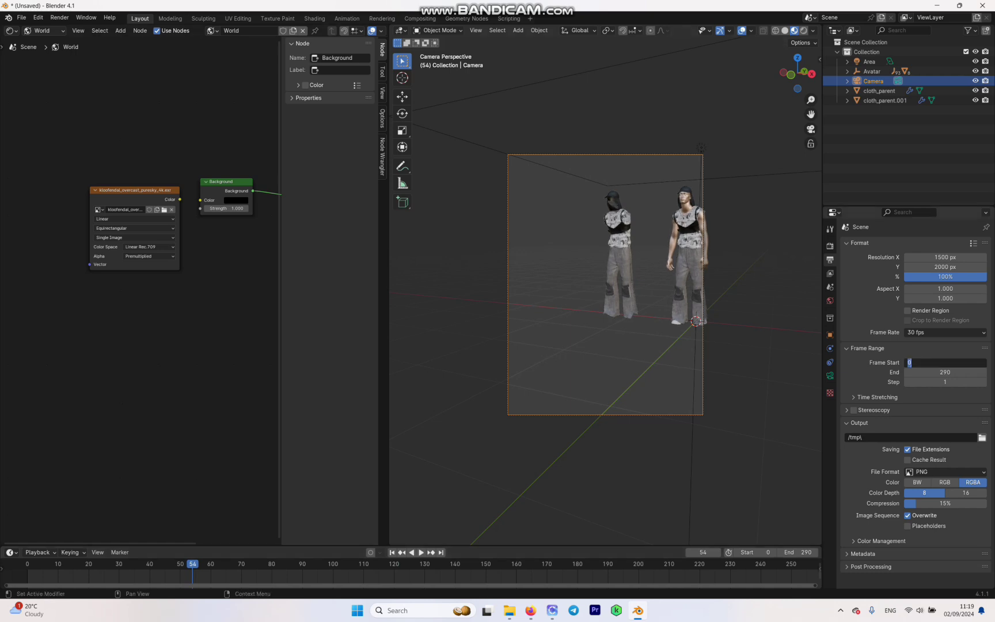
type("54")
key("Return")
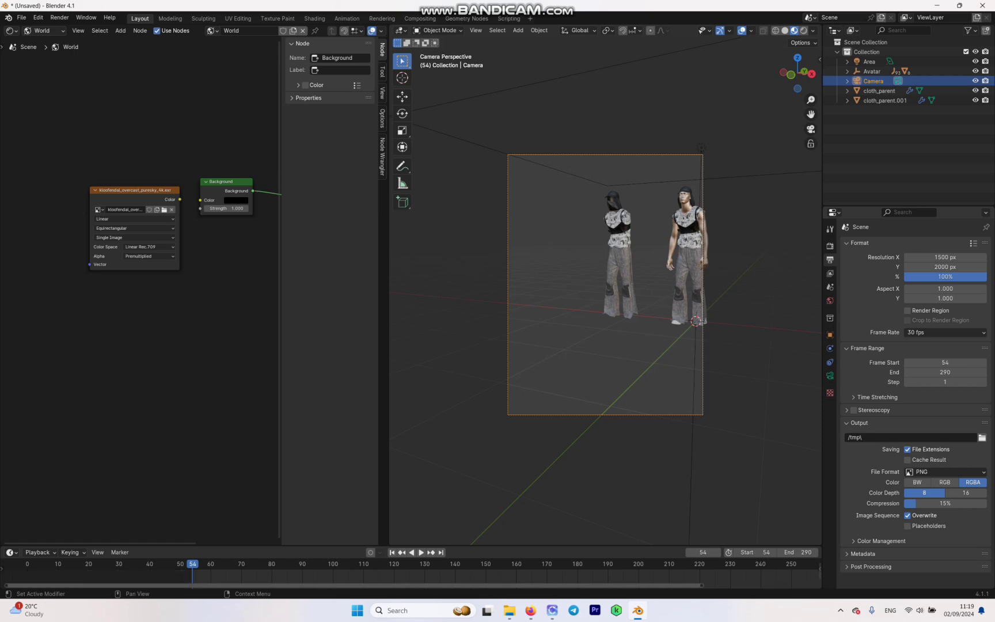
- Set the output file format to FFmpeg Video with an MPEG-4 container
left_click(950, 472)
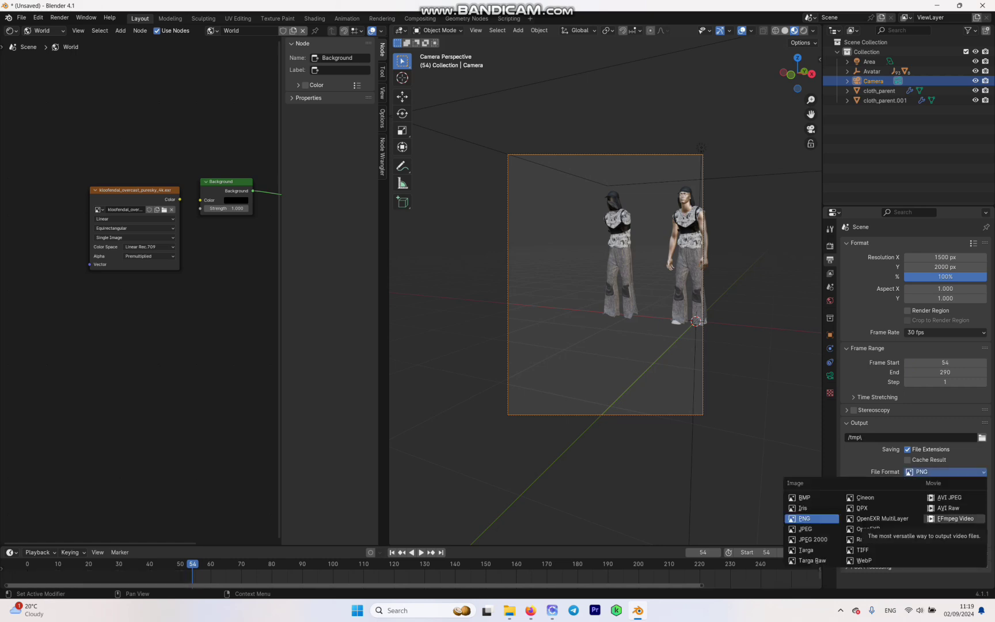
left_click(955, 518)
left_click(870, 509)
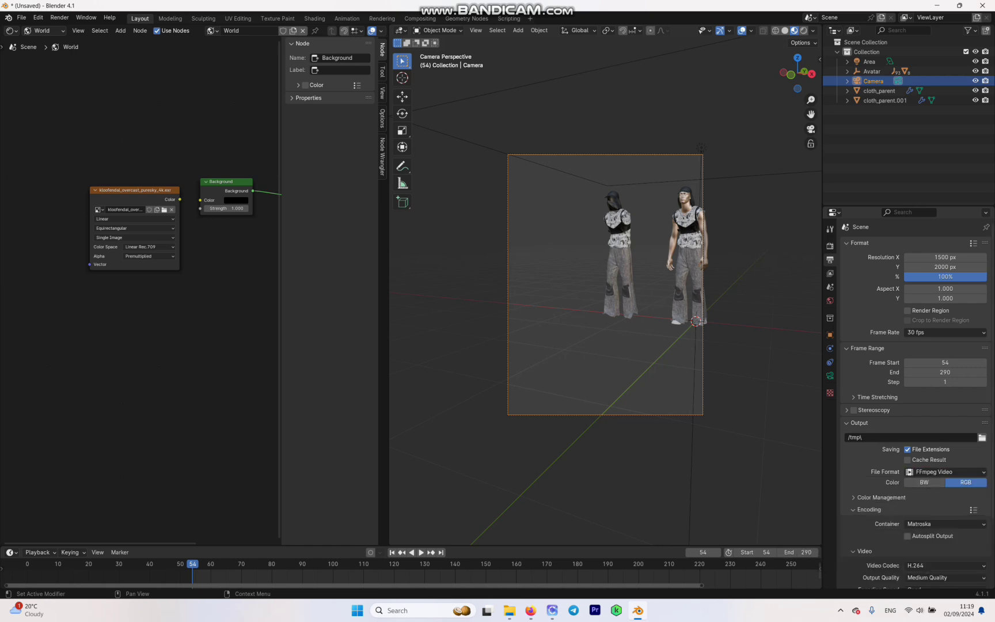
left_click(944, 524)
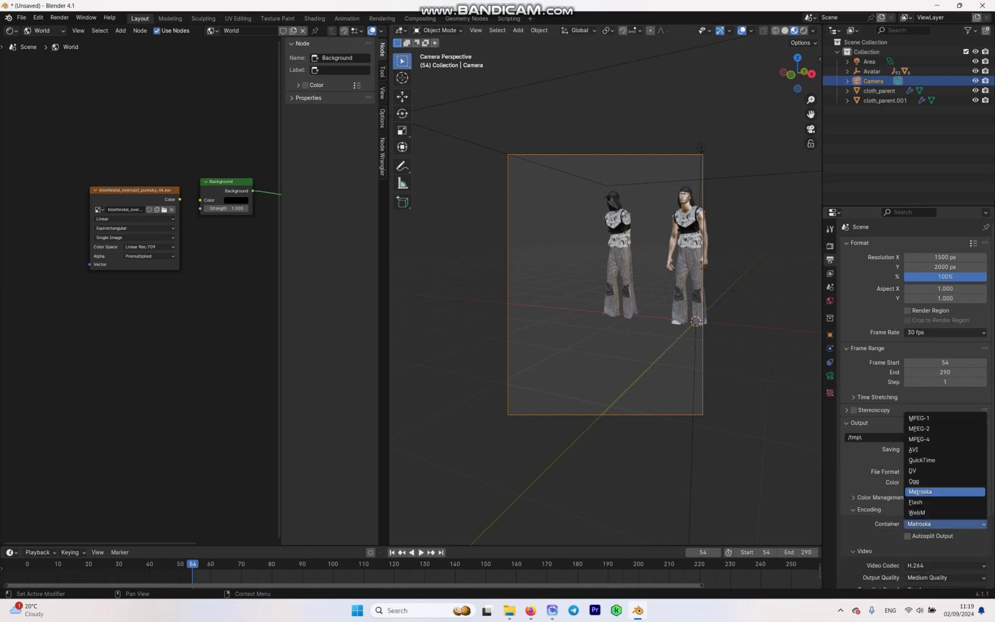
left_click(918, 438)
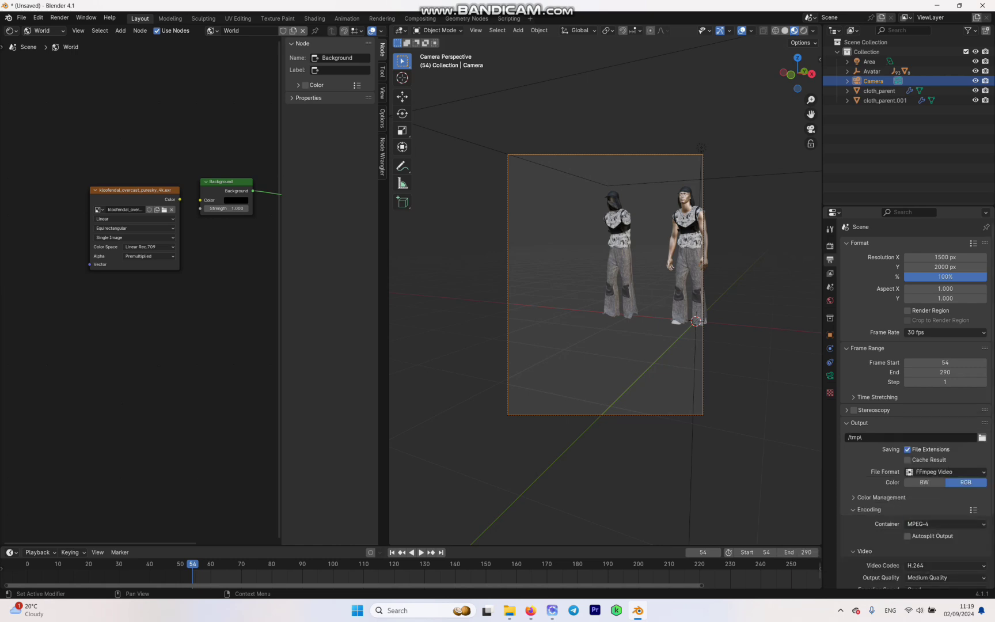
- Review the output color management and video encoding settings, including the available output quality options
left_click(881, 497)
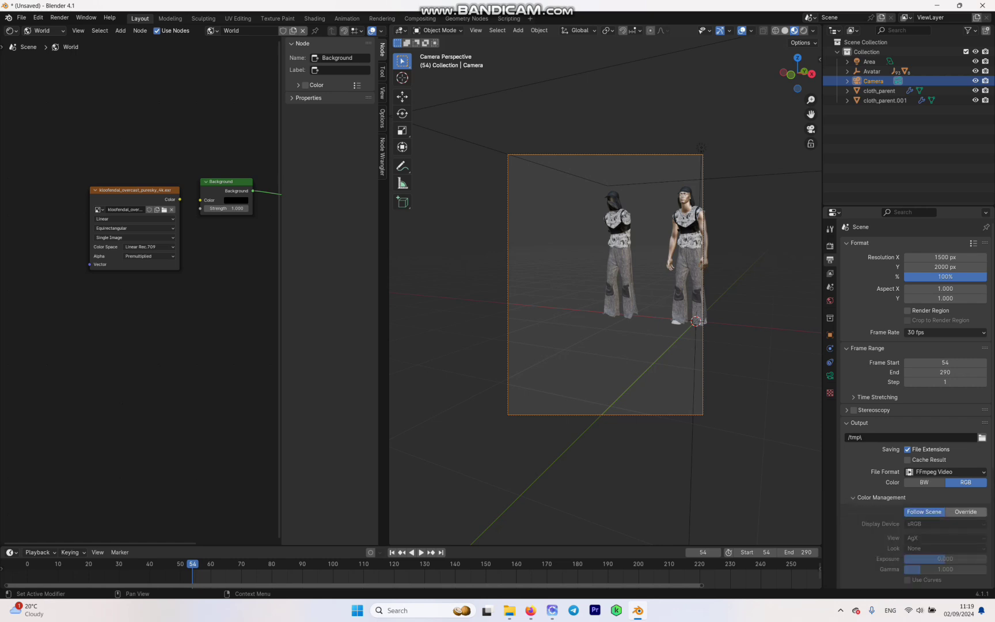
scroll(915, 403, "down", 8)
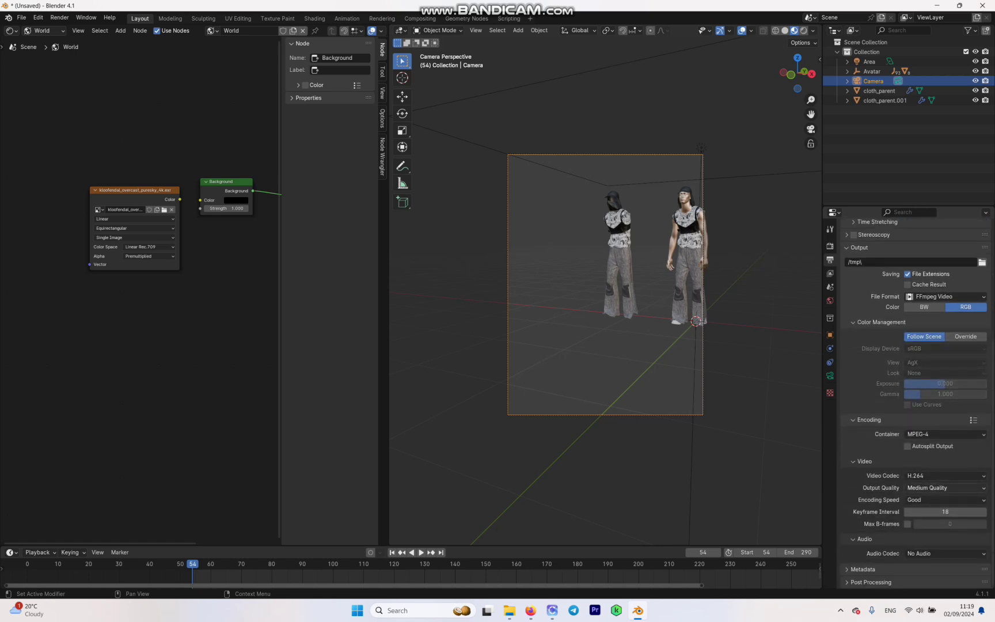
left_click(922, 488)
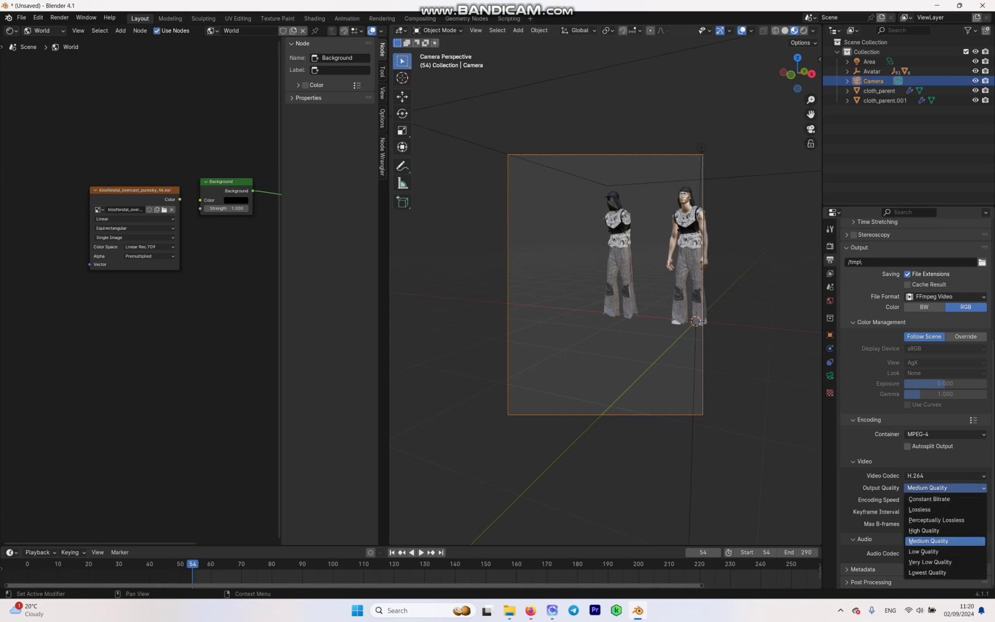
key("Escape")
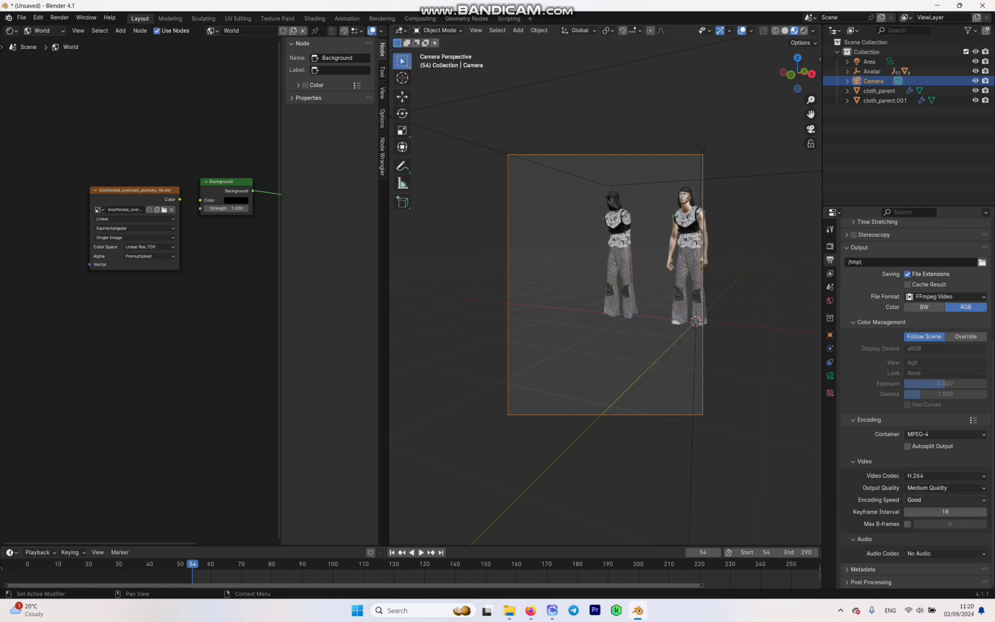
scroll(916, 403, "up", 5)
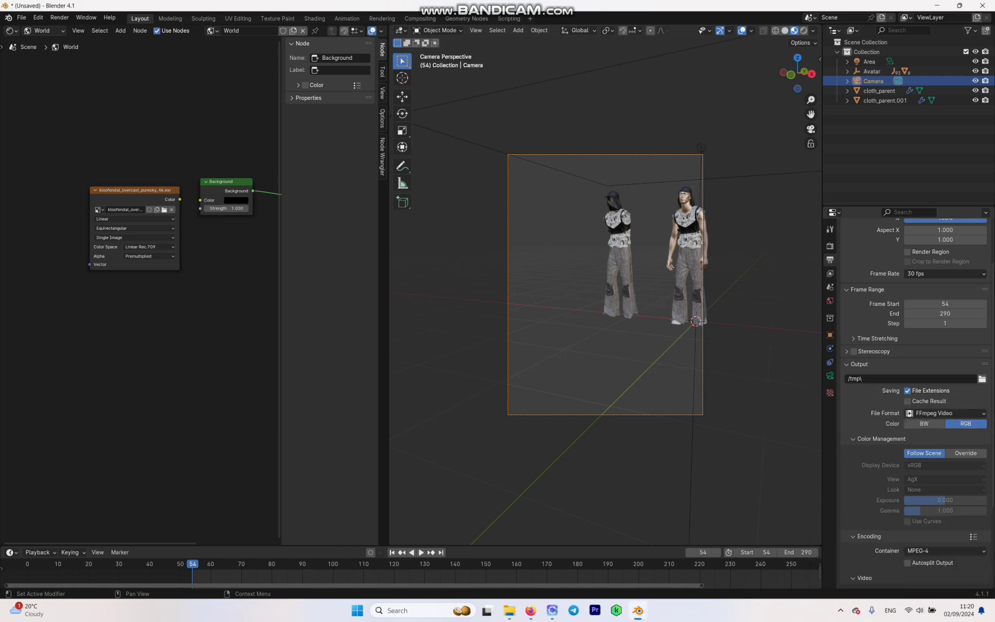
scroll(945, 323, "up", 2)
- Move the camera so both figures fit inside its frame and keyframe it at frame 54
scroll(605, 284, "down", 5)
scroll(605, 284, "up", 3)
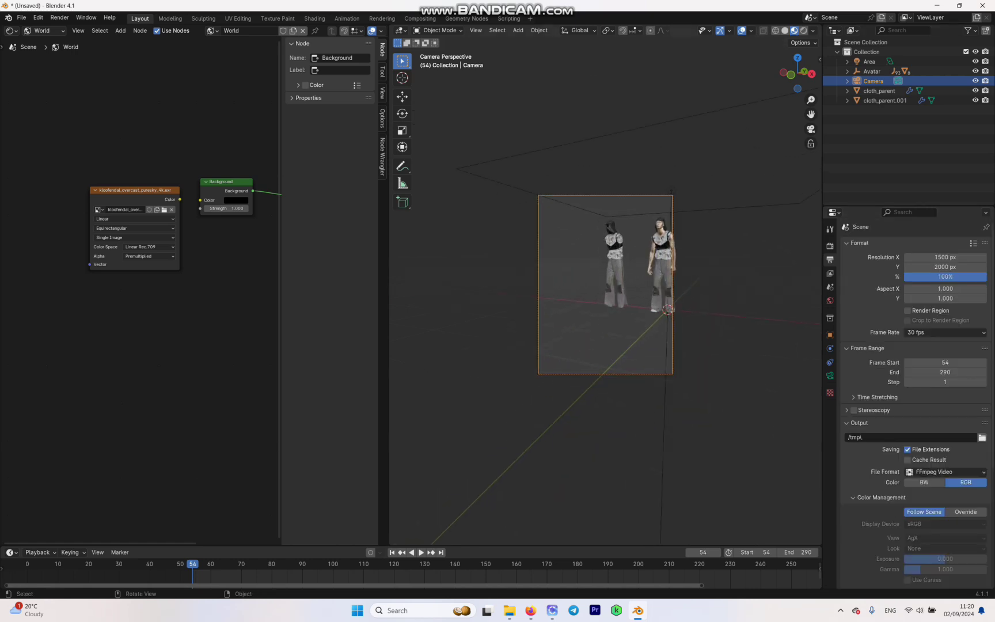
key("g")
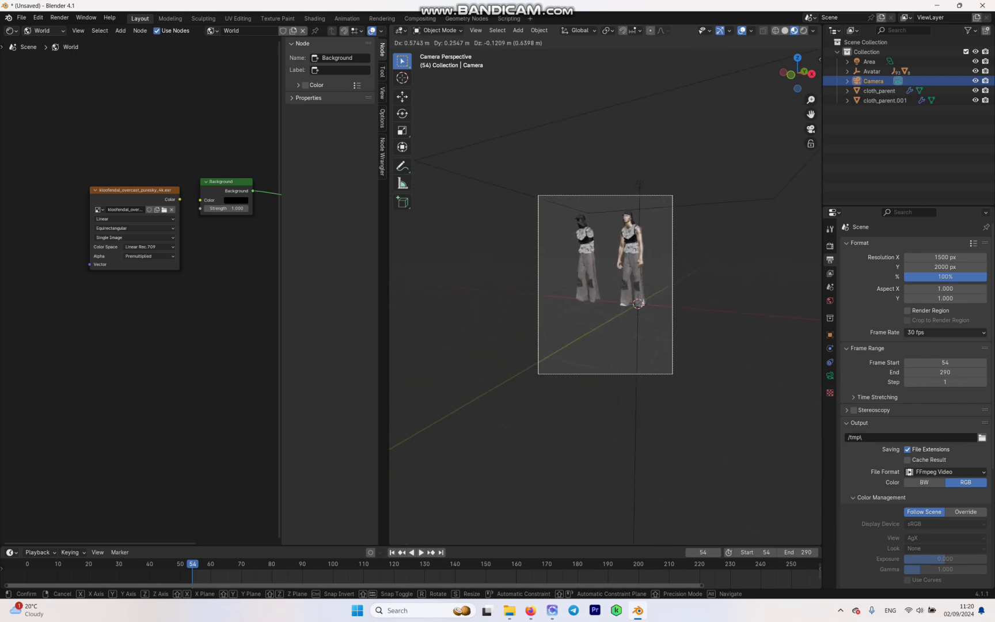
key("Return")
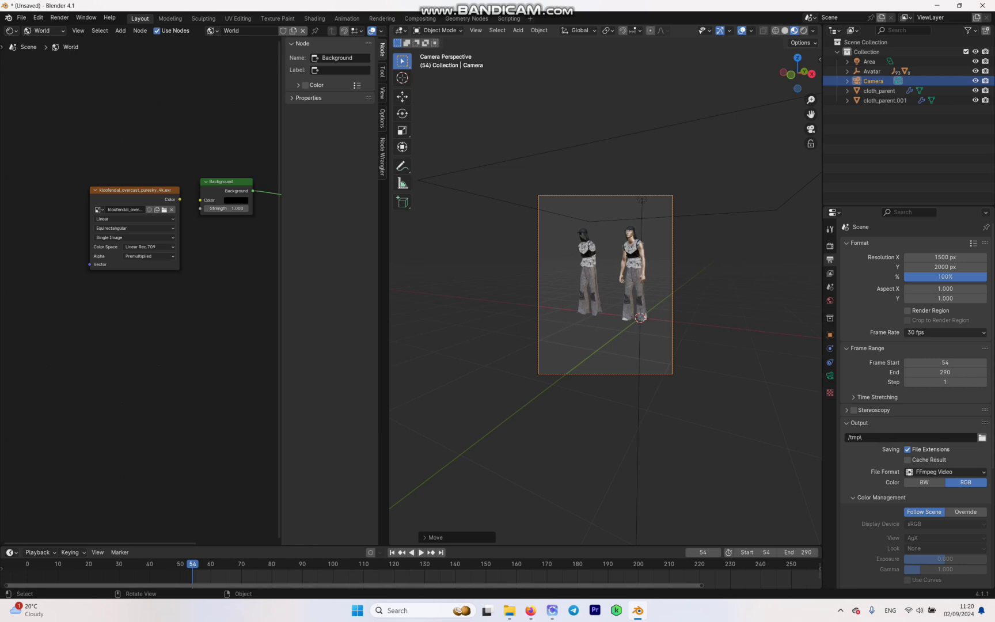
key("i")
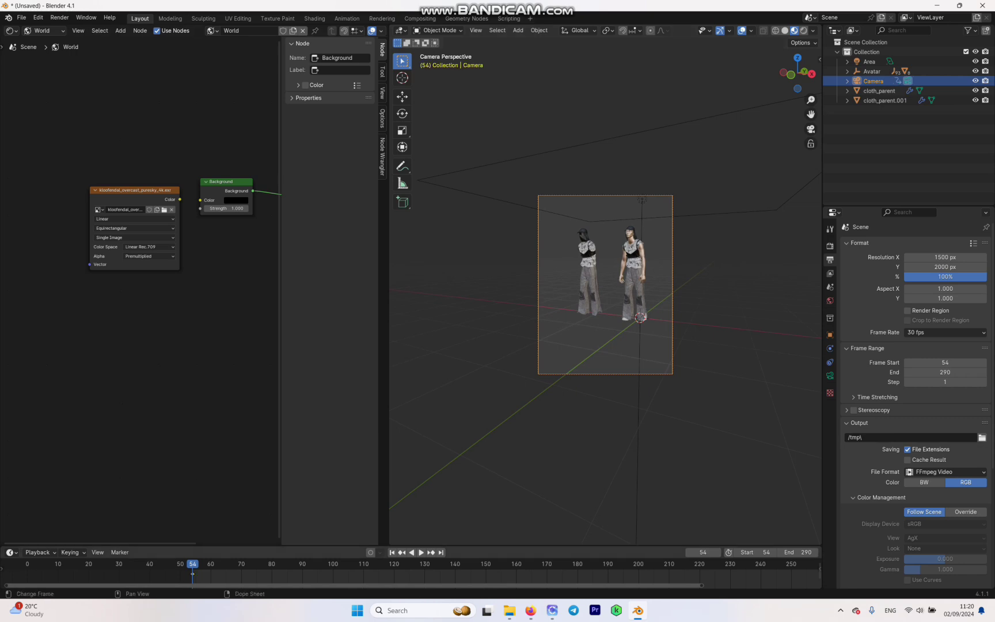
- Advance the animation to frame 114 and align the active camera to a more frontal view of both figures
key("space")
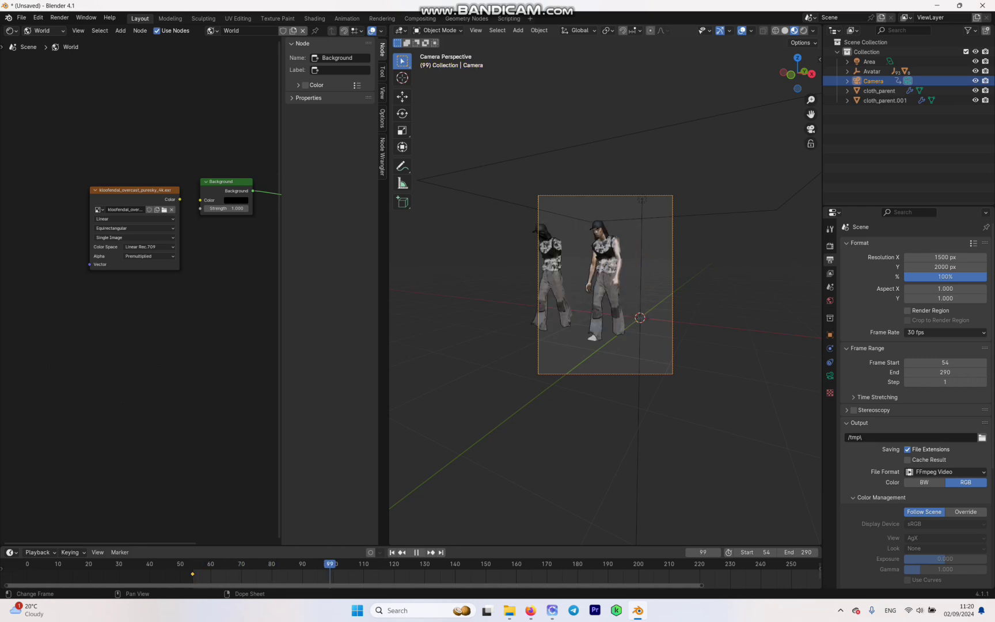
key("space")
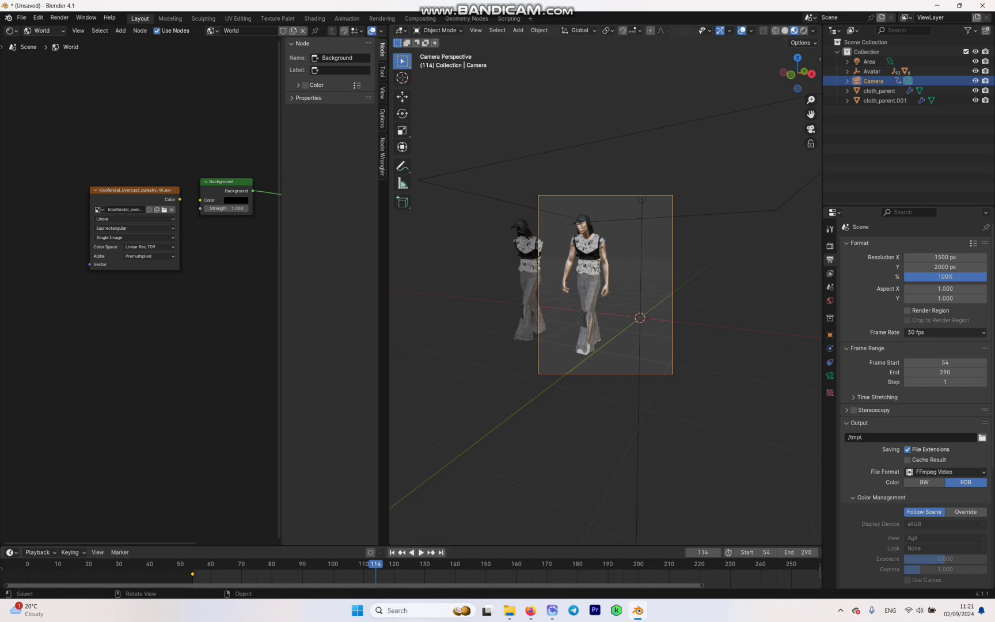
middle_click_drag(604, 287, 658, 276)
scroll(648, 289, "down", 2)
scroll(648, 289, "down", 3)
middle_click_drag(556, 280, 556, 280)
scroll(604, 288, "up", 2)
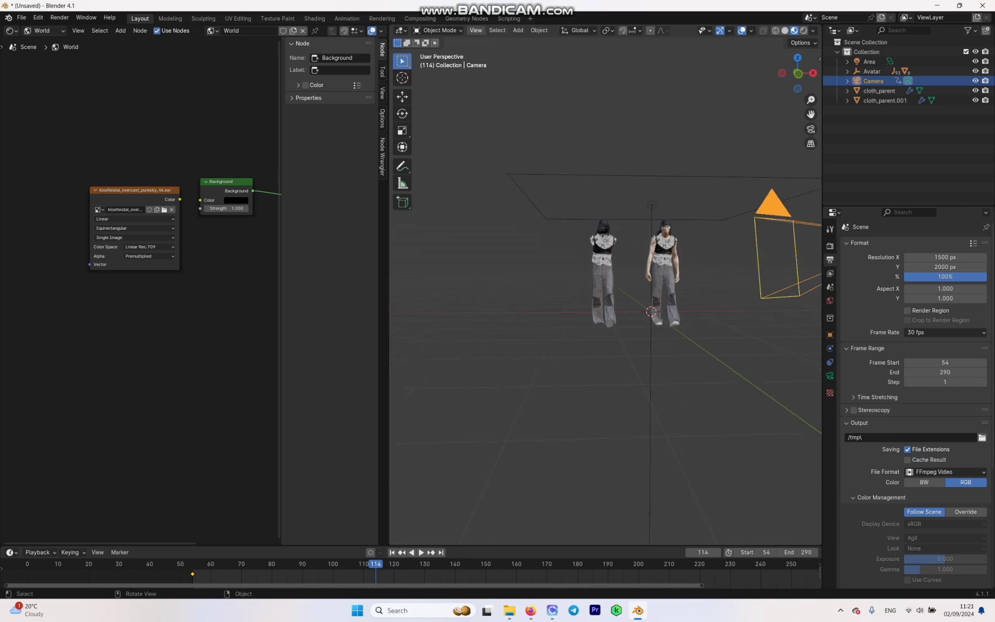
left_click(476, 30)
mouse_move(495, 177)
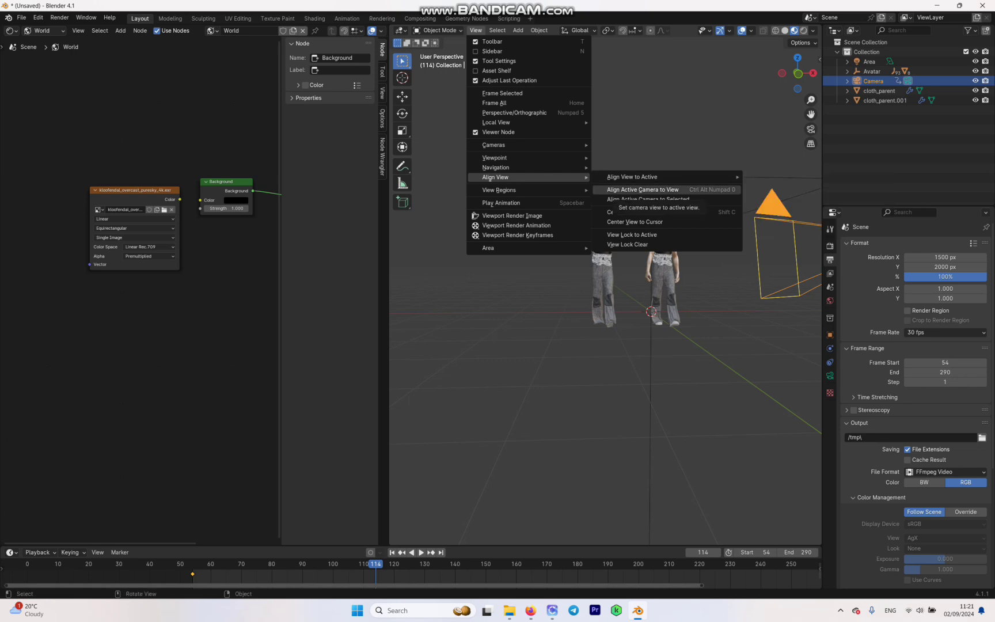
left_click(639, 190)
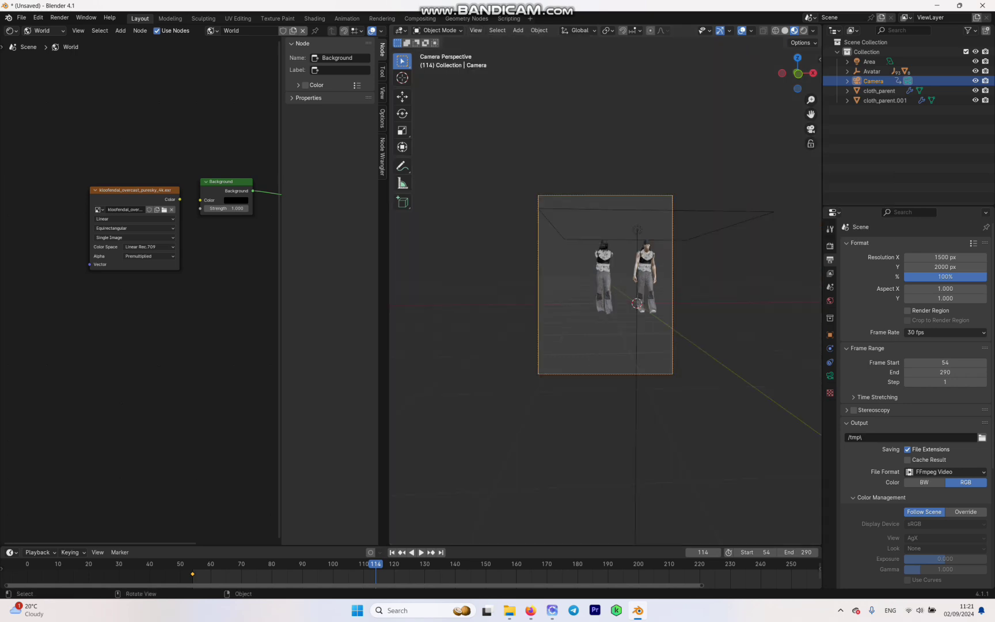
- Move the camera to center both figures in its frame and keyframe it at frame 114
key("g")
key("Return")
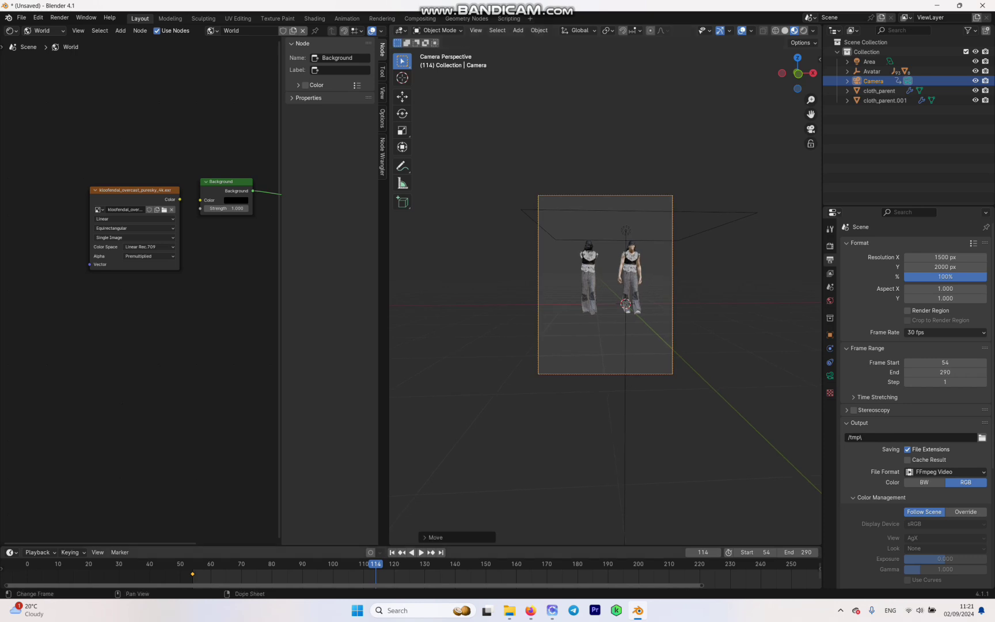
key("i")
- Play back the camera animation from frame 54 past the second keyframe and check the framing up close
left_click_drag(376, 564, 193, 564)
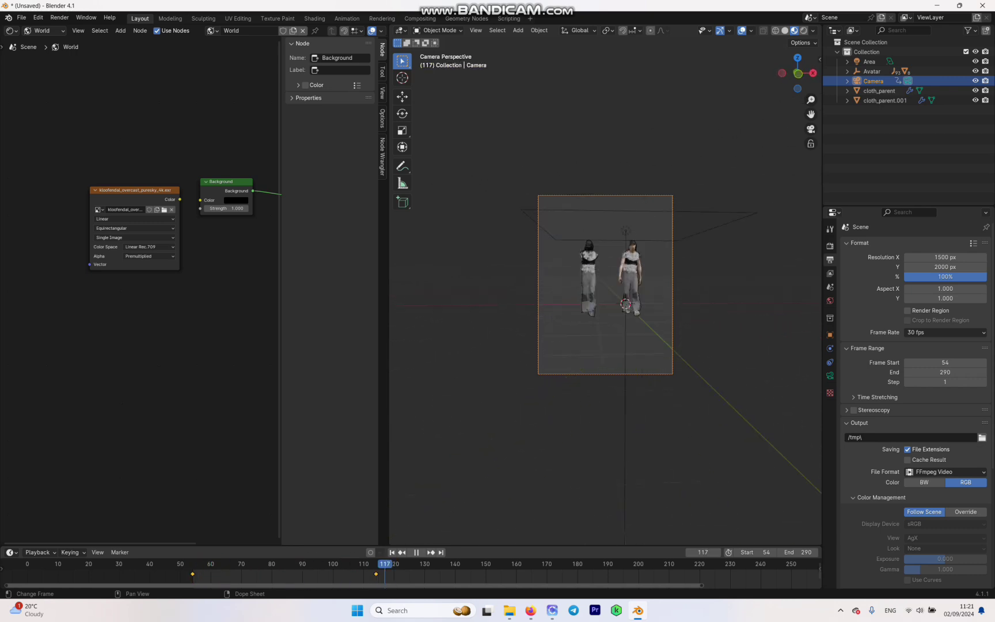
key("space")
scroll(605, 285, "up", 3)
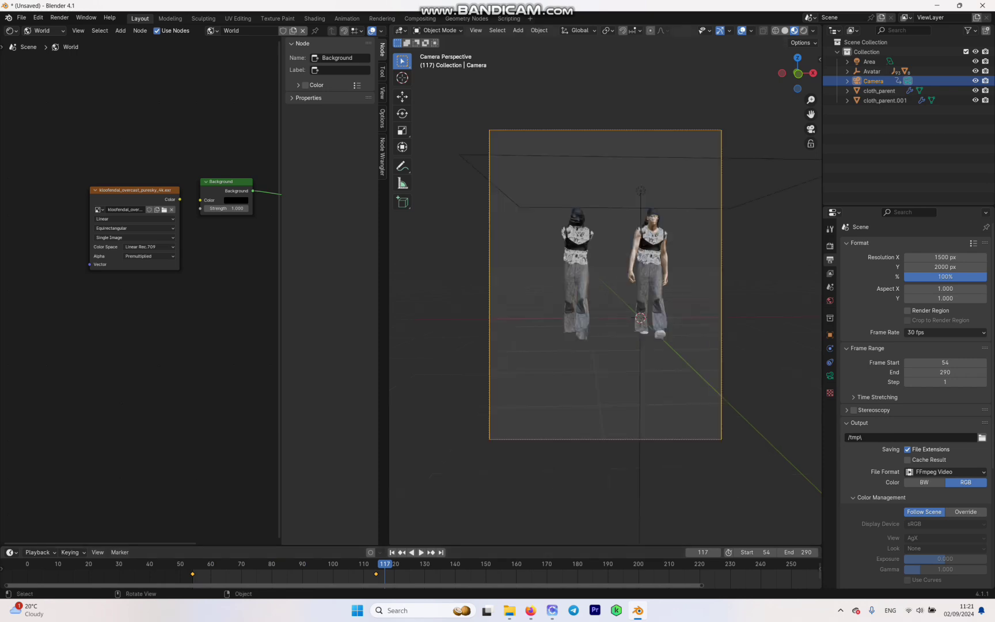
- Deselect all objects and start rendering the animation
left_click(640, 190)
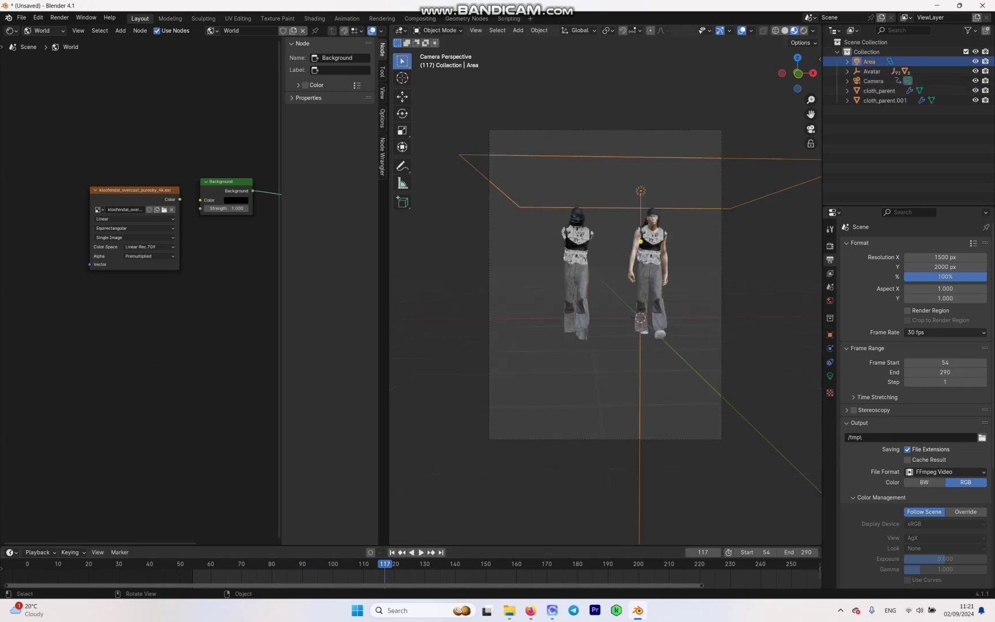
key("alt+a")
scroll(915, 403, "down", 2)
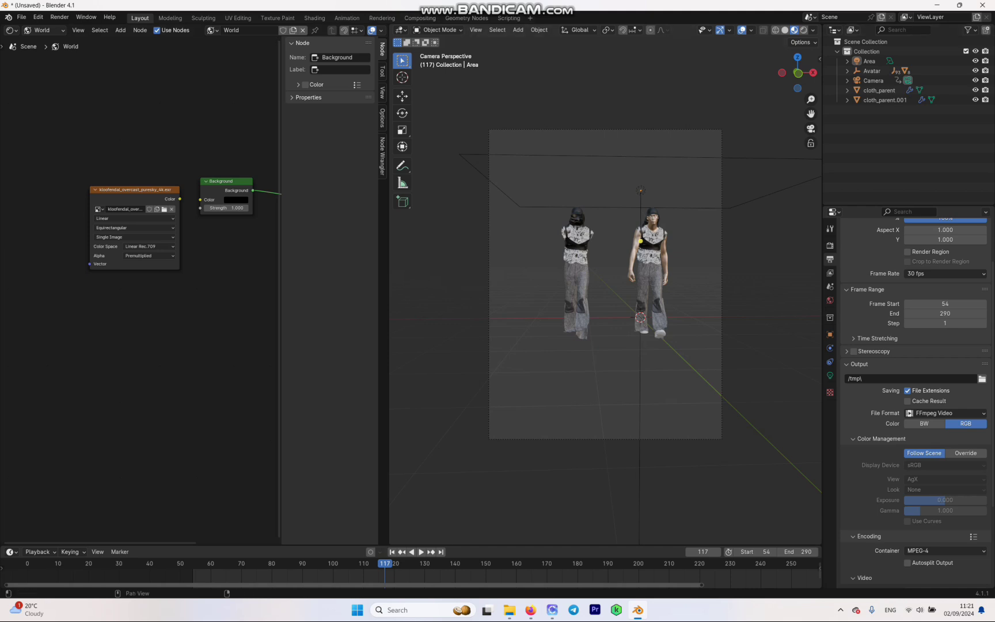
left_click(60, 16)
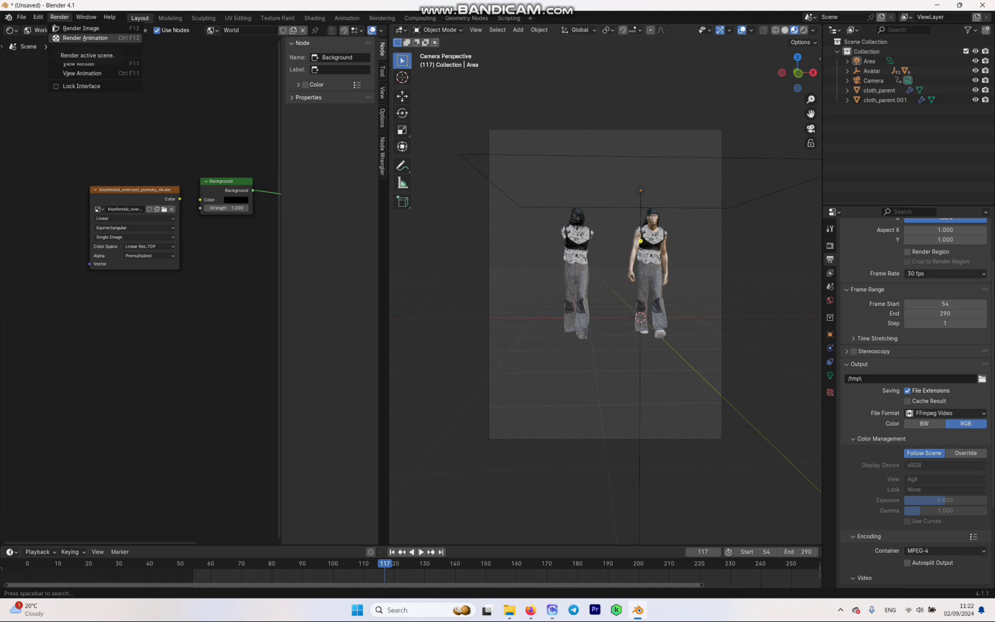
left_click(86, 38)
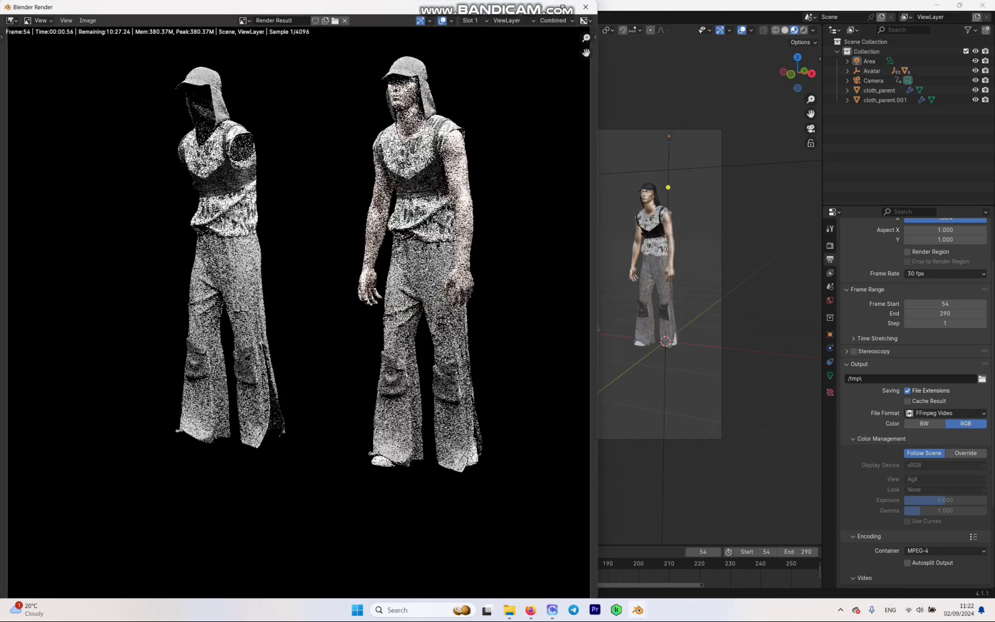